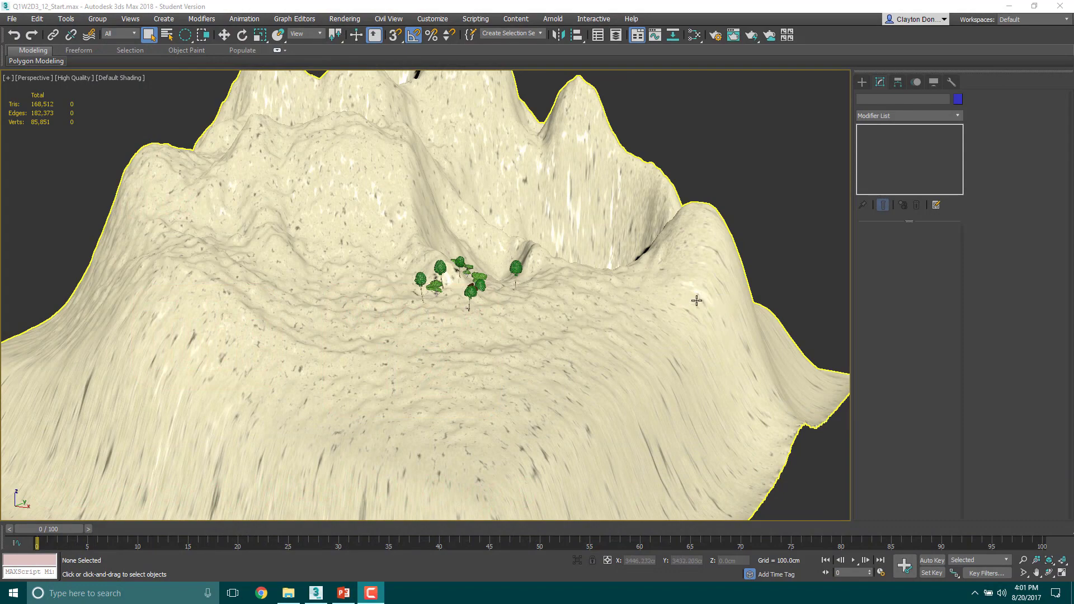
Examine the island terrain and its cluster of trees from several angles and distances.
{"action": "middle_click_drag", "start_coordinate": [768, 320], "coordinate": [525, 371], "text": "alt"}
{"action": "scroll", "coordinate": [478, 384], "scroll_direction": "down", "scroll_amount": 5}
{"action": "scroll", "coordinate": [468, 392], "scroll_direction": "up", "scroll_amount": 3}
{"action": "scroll", "coordinate": [468, 392], "scroll_direction": "down", "scroll_amount": 3}
{"action": "scroll", "coordinate": [468, 392], "scroll_direction": "up", "scroll_amount": 3}
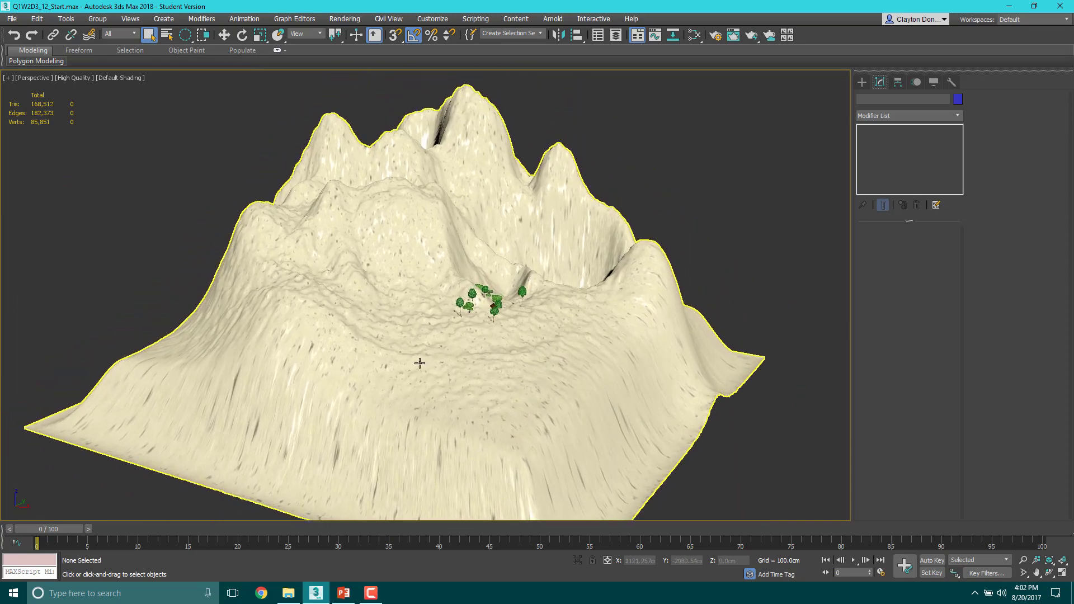
{"action": "middle_click_drag", "start_coordinate": [420, 364], "coordinate": [401, 329], "text": "alt"}
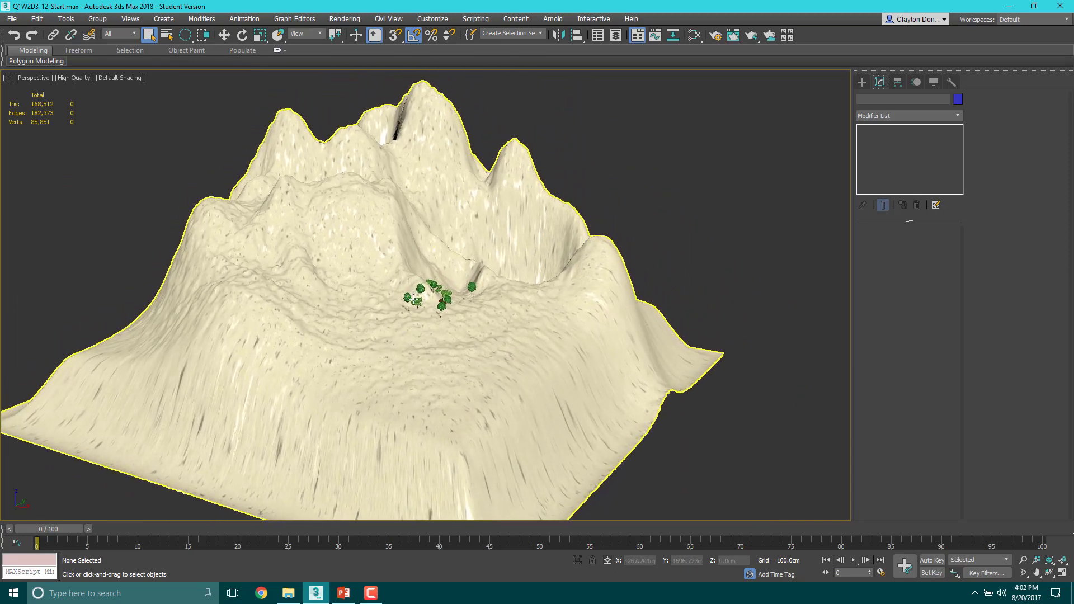
{"action": "scroll", "coordinate": [430, 317], "scroll_direction": "up", "scroll_amount": 2}
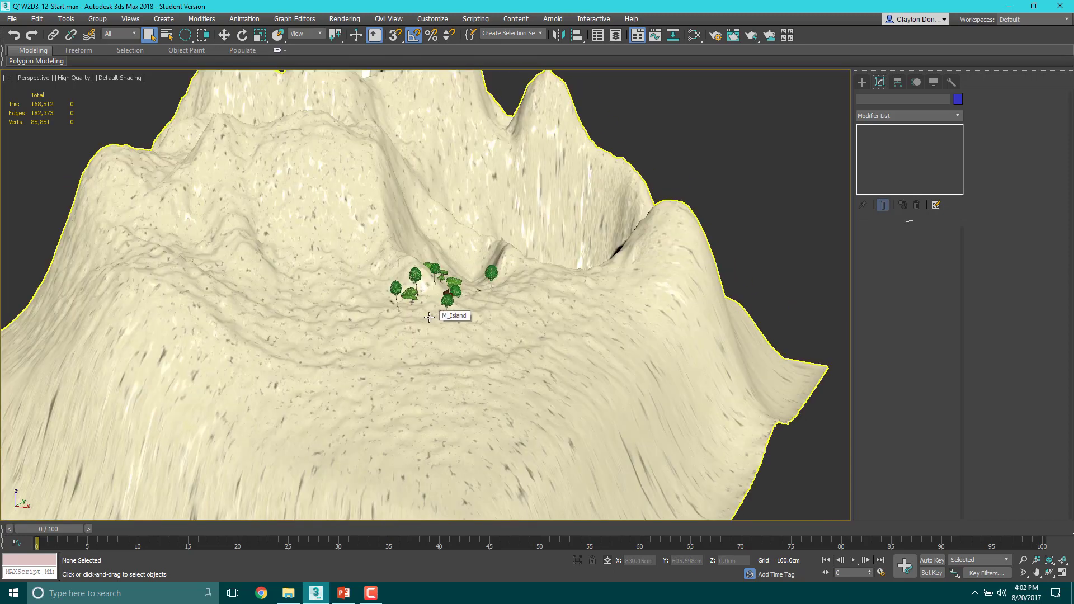
Select the M_Island terrain, try moving it along Z with the Move tool, and undo the move.
{"action": "left_click", "coordinate": [406, 353]}
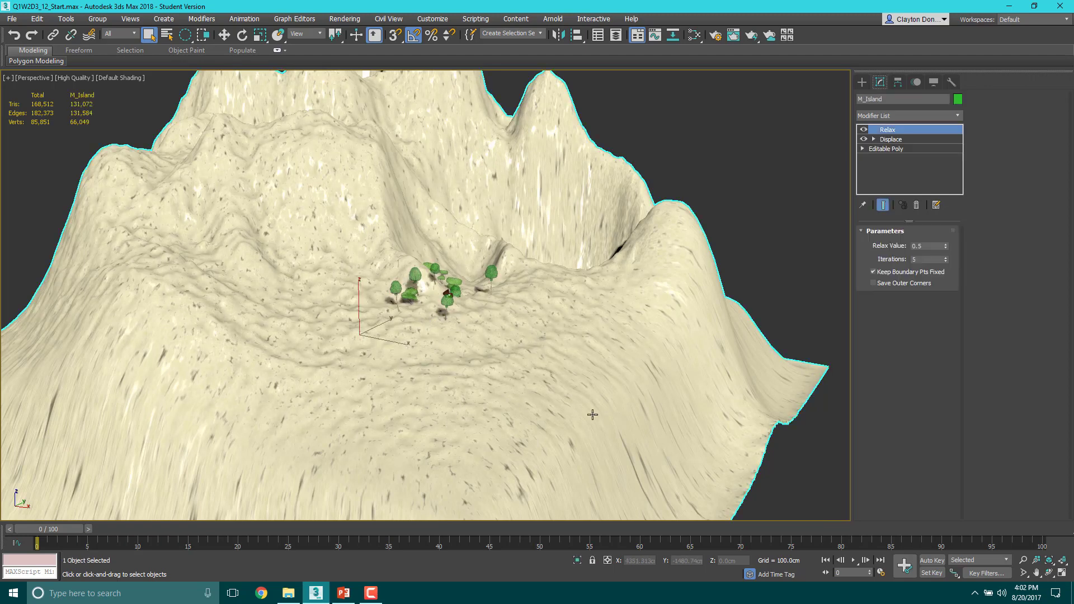
{"action": "key", "text": "w"}
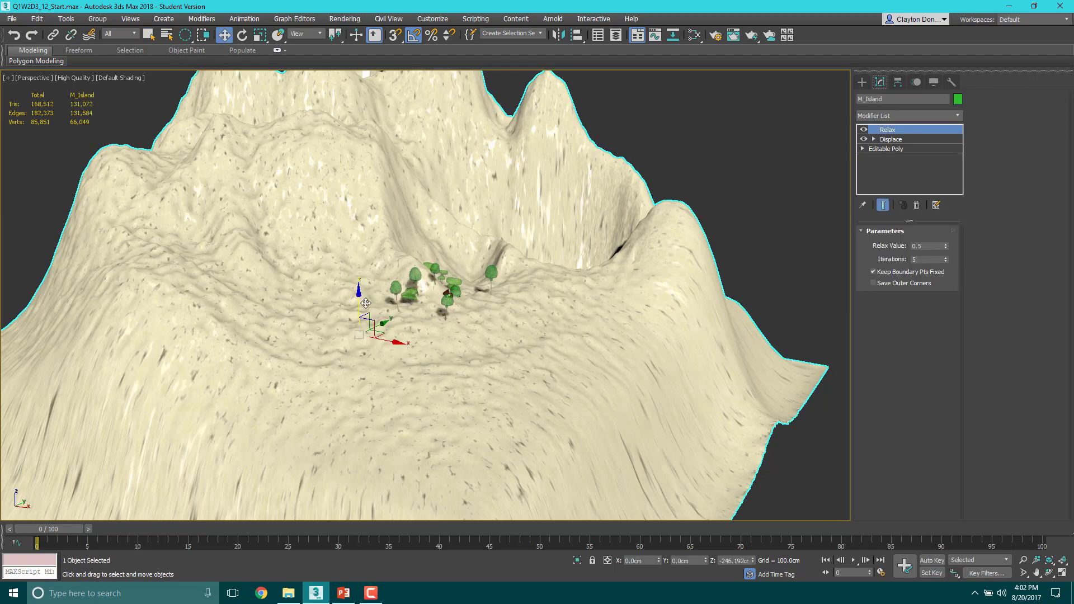
{"action": "mouse_move", "coordinate": [360, 300]}
{"action": "left_mouse_down"}
{"action": "mouse_move", "coordinate": [367, 320]}
{"action": "mouse_move", "coordinate": [371, 310]}
{"action": "left_mouse_up"}
{"action": "key", "text": "ctrl+z"}
Examine the trees, the treasure chest and the surrounding slopes of the island up close and from afar.
{"action": "middle_click_drag", "start_coordinate": [499, 333], "coordinate": [481, 332], "text": "alt"}
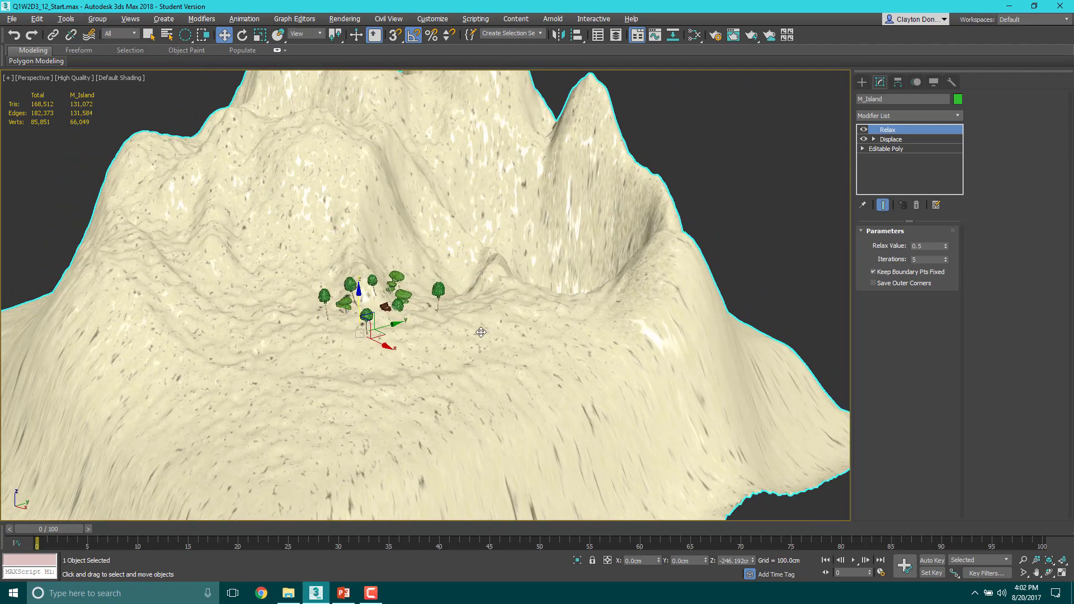
{"action": "middle_click_drag", "start_coordinate": [386, 326], "coordinate": [412, 338]}
{"action": "scroll", "coordinate": [412, 338], "scroll_direction": "down", "scroll_amount": 3}
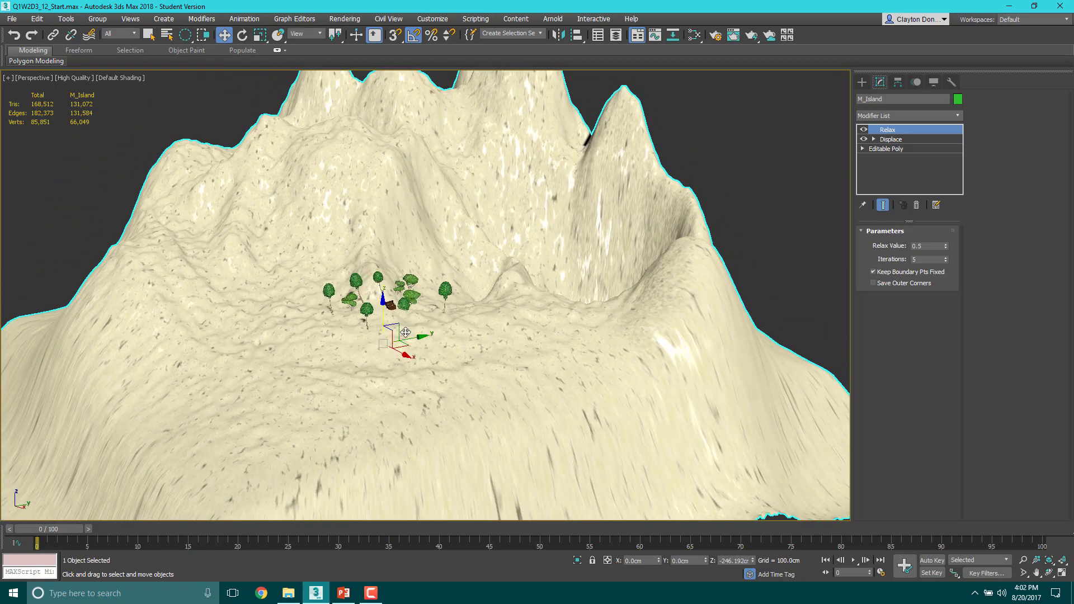
{"action": "scroll", "coordinate": [403, 319], "scroll_direction": "up", "scroll_amount": 6}
{"action": "scroll", "coordinate": [548, 402], "scroll_direction": "down", "scroll_amount": 3}
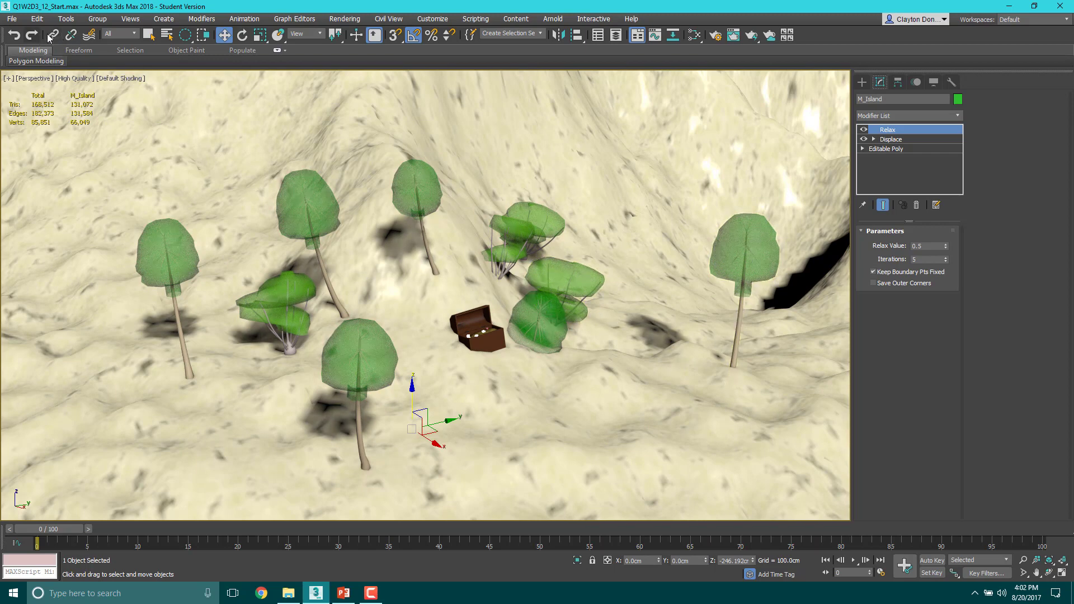
{"action": "scroll", "coordinate": [604, 297], "scroll_direction": "up", "scroll_amount": 4}
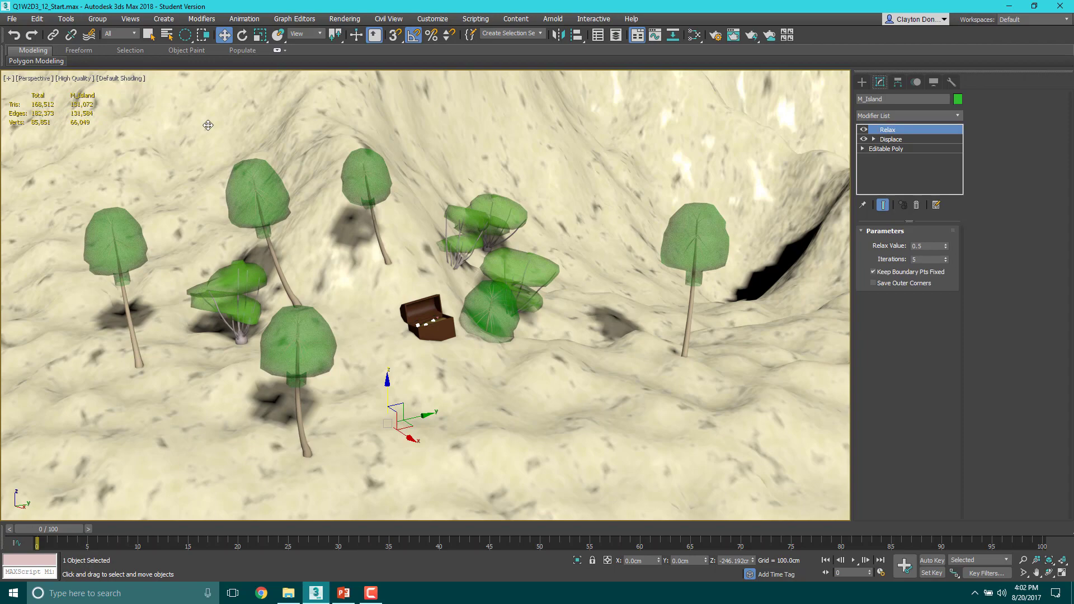
{"action": "scroll", "coordinate": [422, 181], "scroll_direction": "down", "scroll_amount": 10}
{"action": "scroll", "coordinate": [481, 245], "scroll_direction": "up", "scroll_amount": 4}
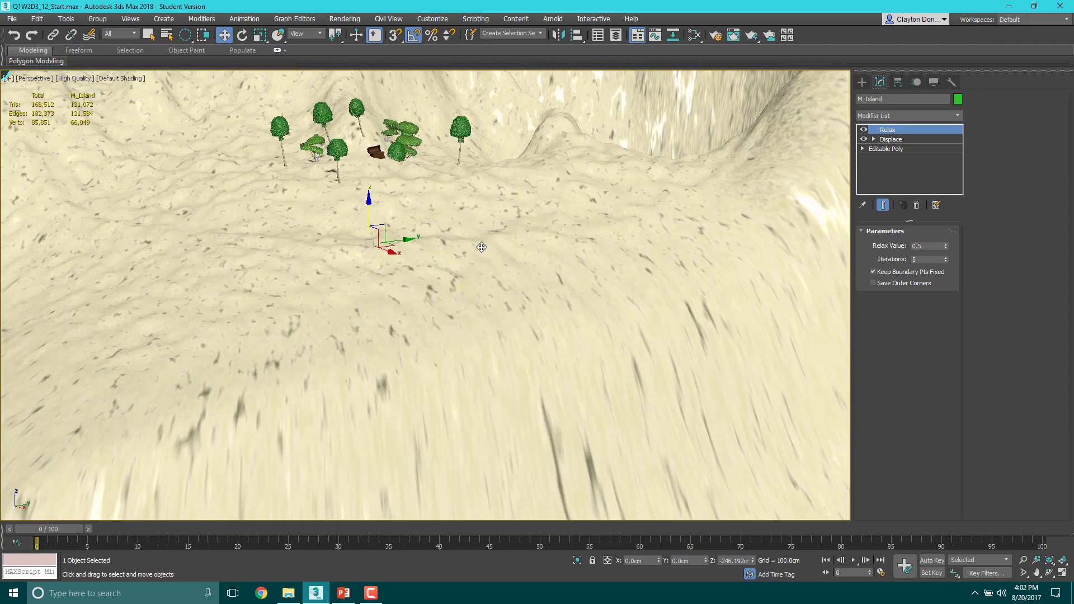
{"action": "scroll", "coordinate": [482, 247], "scroll_direction": "down", "scroll_amount": 2}
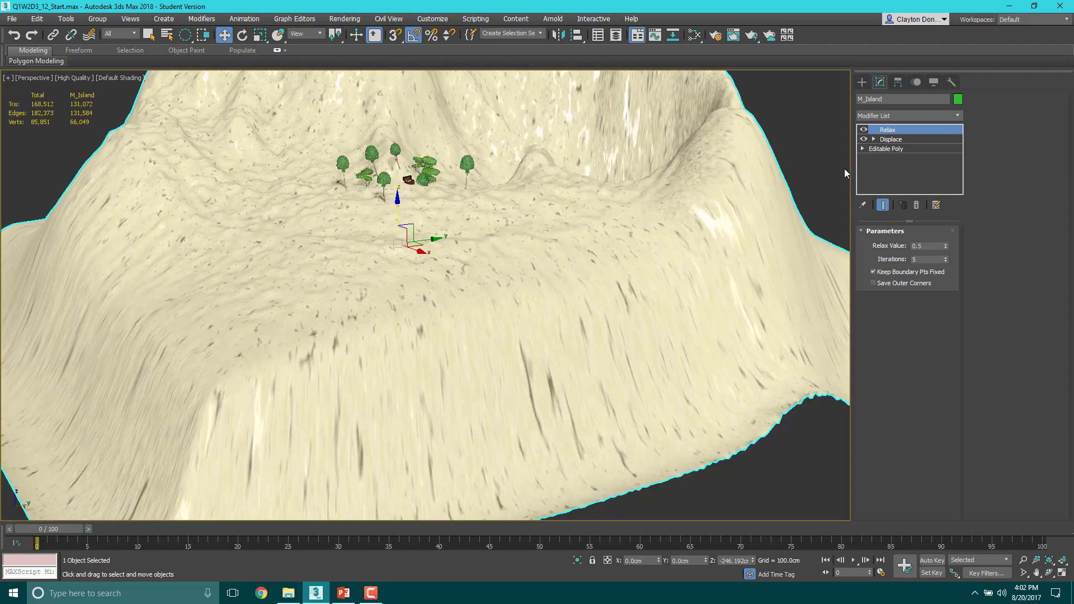
{"action": "middle_click_drag", "start_coordinate": [480, 153], "coordinate": [496, 213]}
{"action": "mouse_move", "coordinate": [400, 212]}
{"action": "middle_mouse_down", "text": "alt"}
{"action": "mouse_move", "coordinate": [409, 217]}
{"action": "mouse_move", "coordinate": [389, 221]}
{"action": "middle_mouse_up", "text": "alt"}
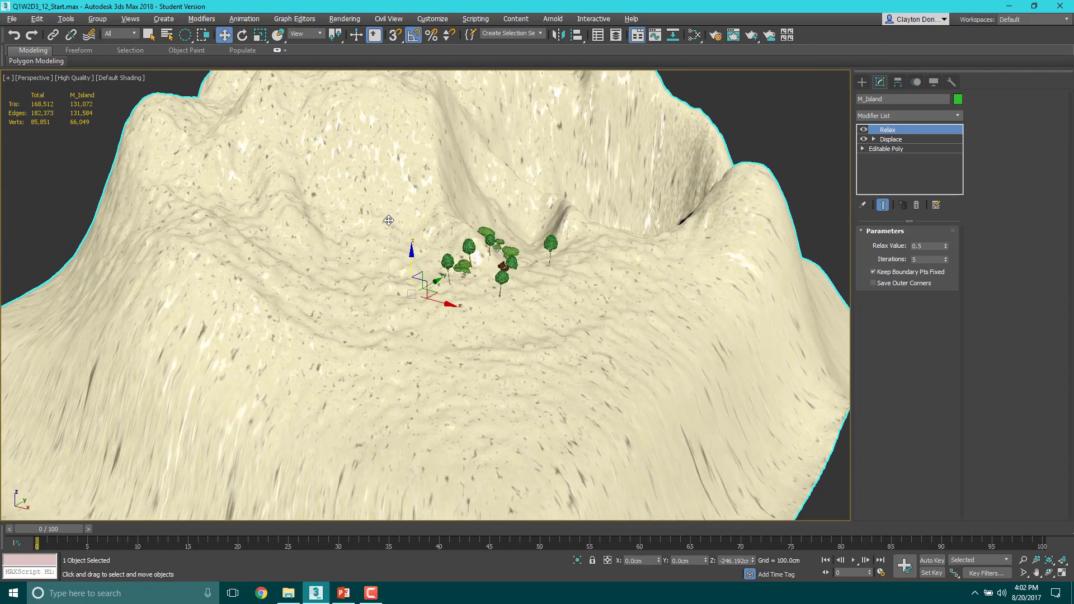
{"action": "scroll", "coordinate": [570, 331], "scroll_direction": "up", "scroll_amount": 2}
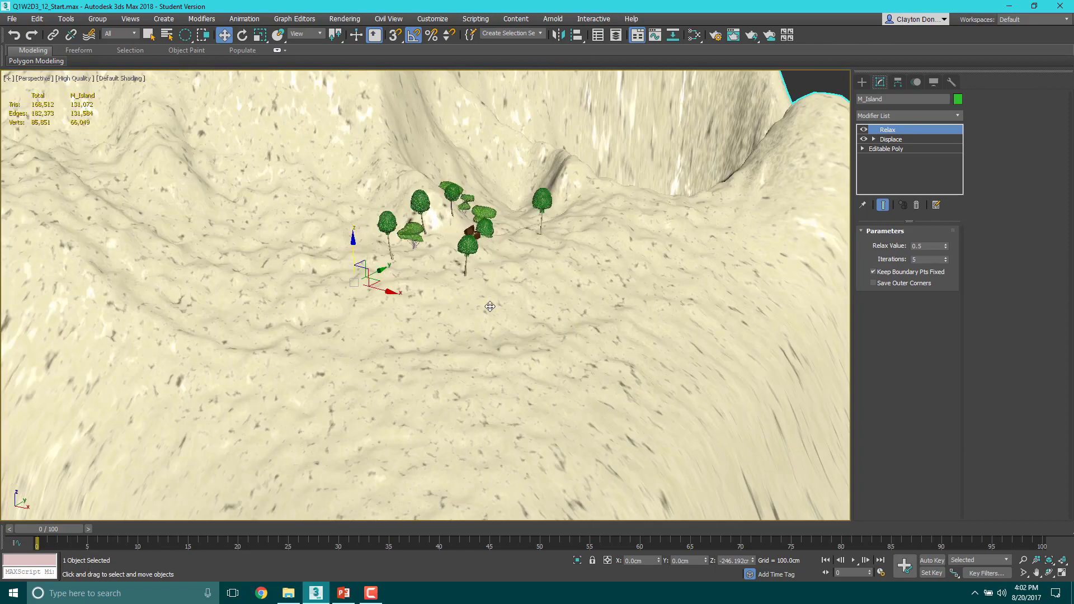
Go to the Editable Poly base level of M_Island and enter Edge sub-object mode.
{"action": "left_click", "coordinate": [885, 166]}
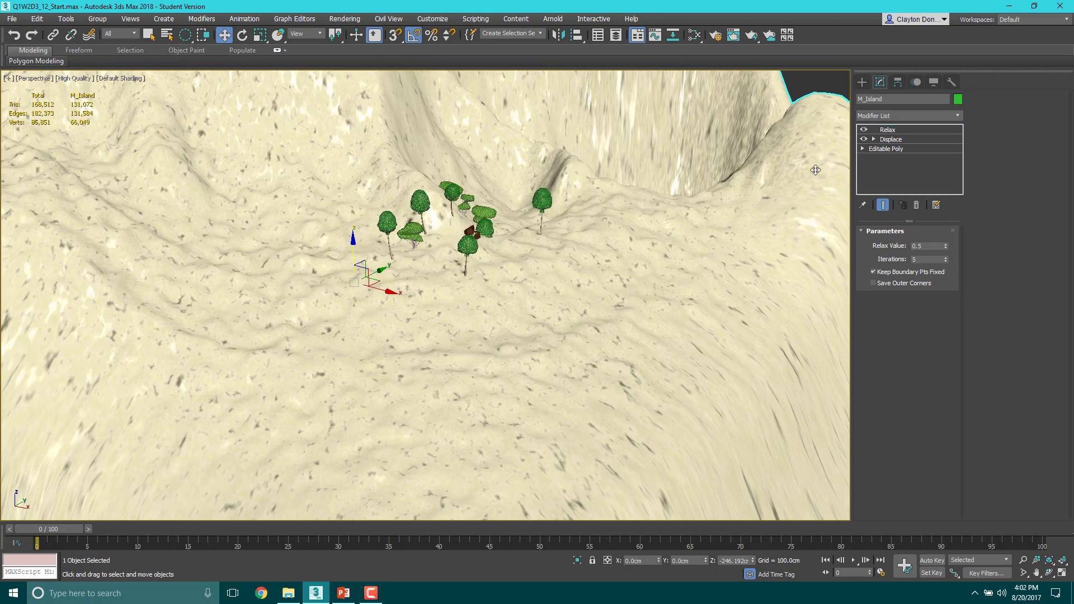
{"action": "left_click", "coordinate": [871, 149]}
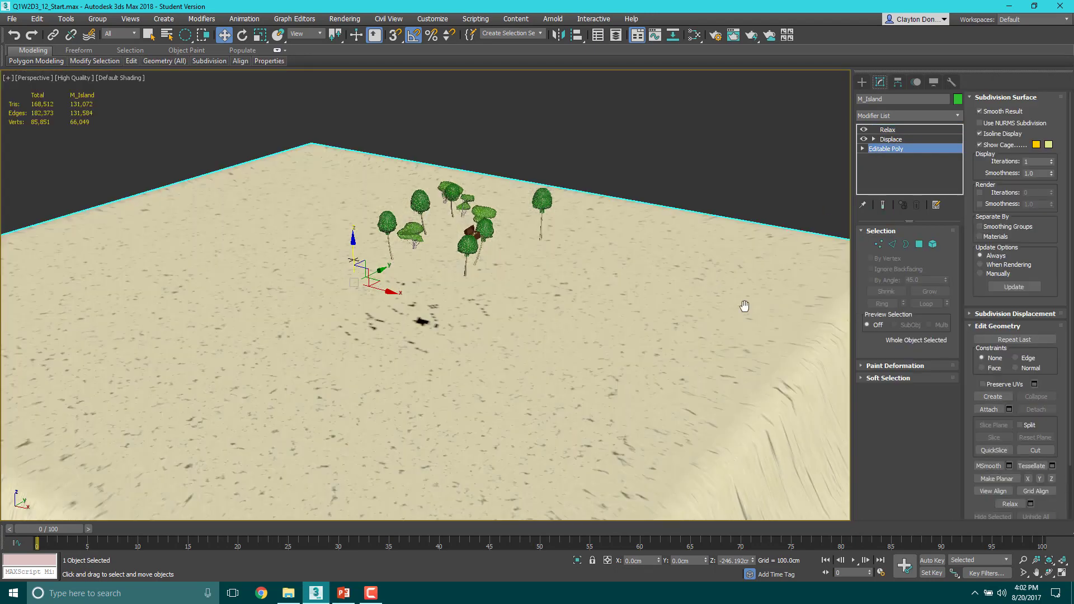
{"action": "left_click", "coordinate": [895, 246]}
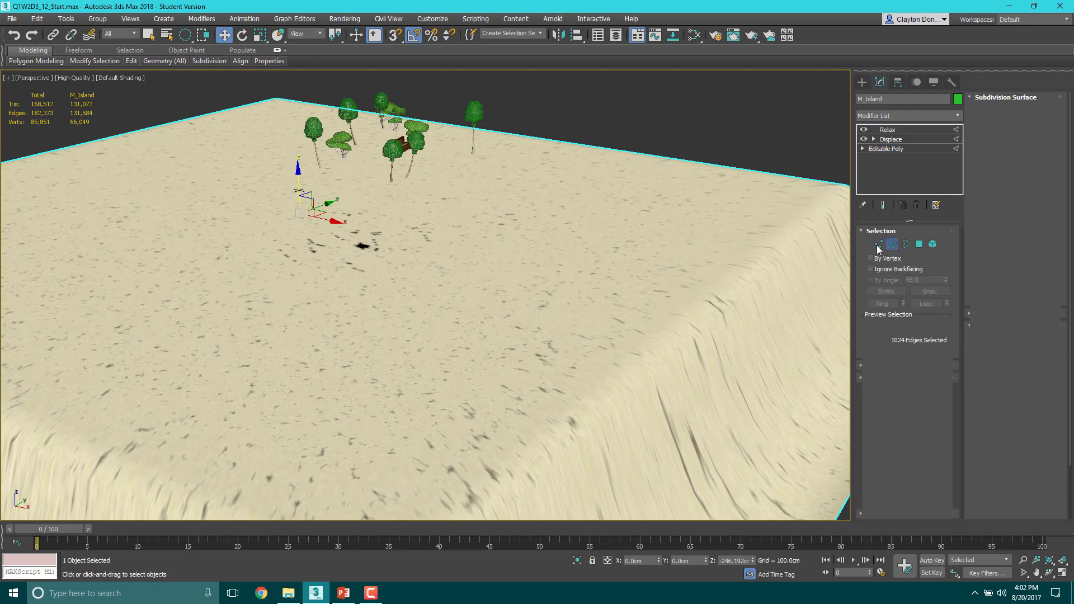
Turn off Use Soft Selection for the island's edges and replace the current selection with a single edge near the lower corner.
{"action": "middle_click_drag", "start_coordinate": [724, 368], "coordinate": [726, 149]}
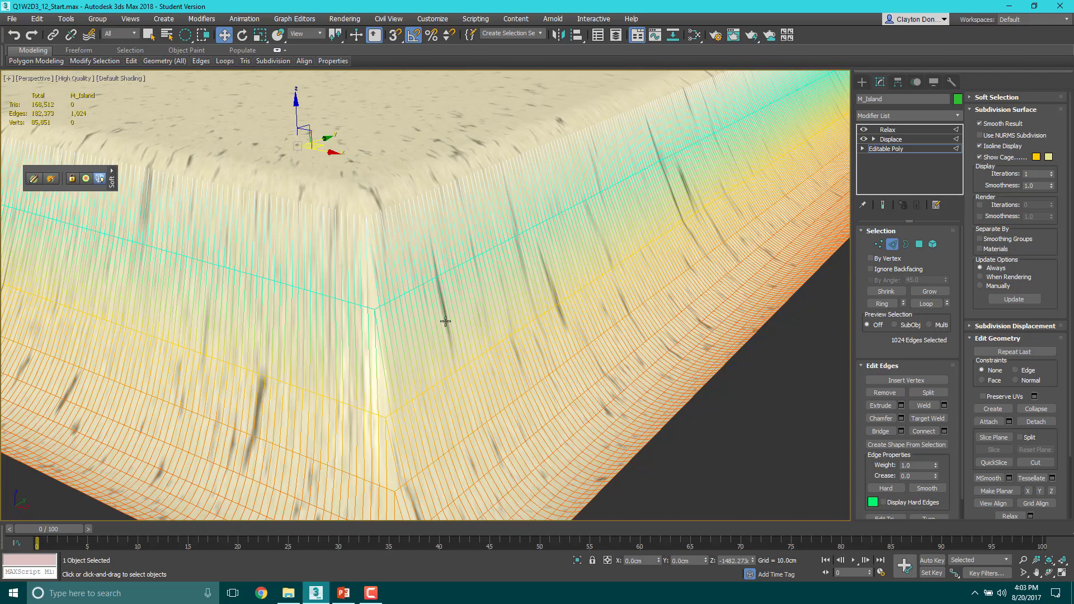
{"action": "middle_click_drag", "start_coordinate": [445, 321], "coordinate": [388, 297], "text": "alt"}
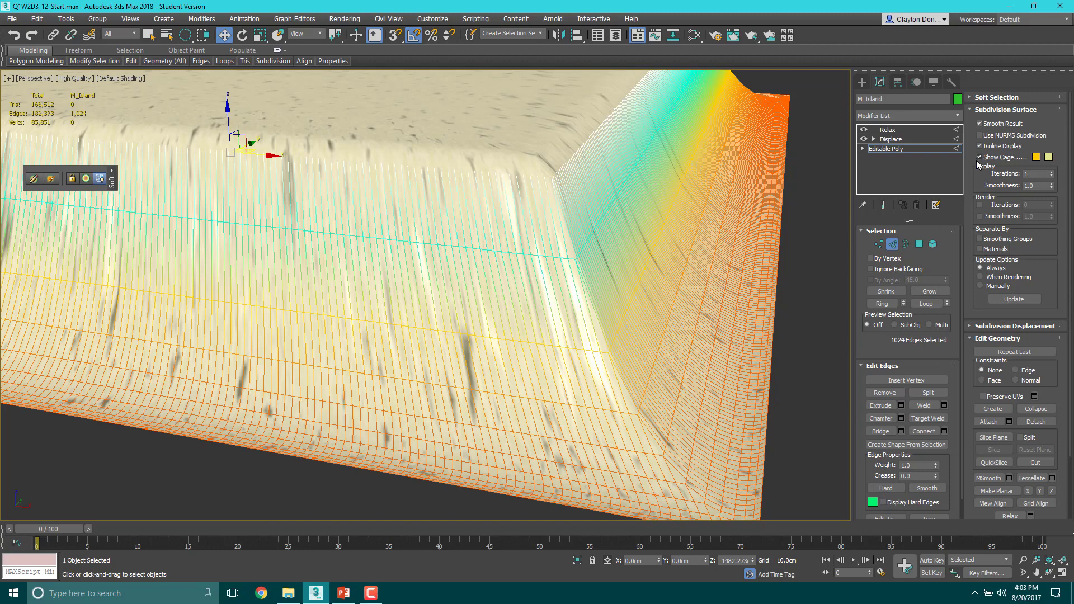
{"action": "left_click", "coordinate": [978, 99]}
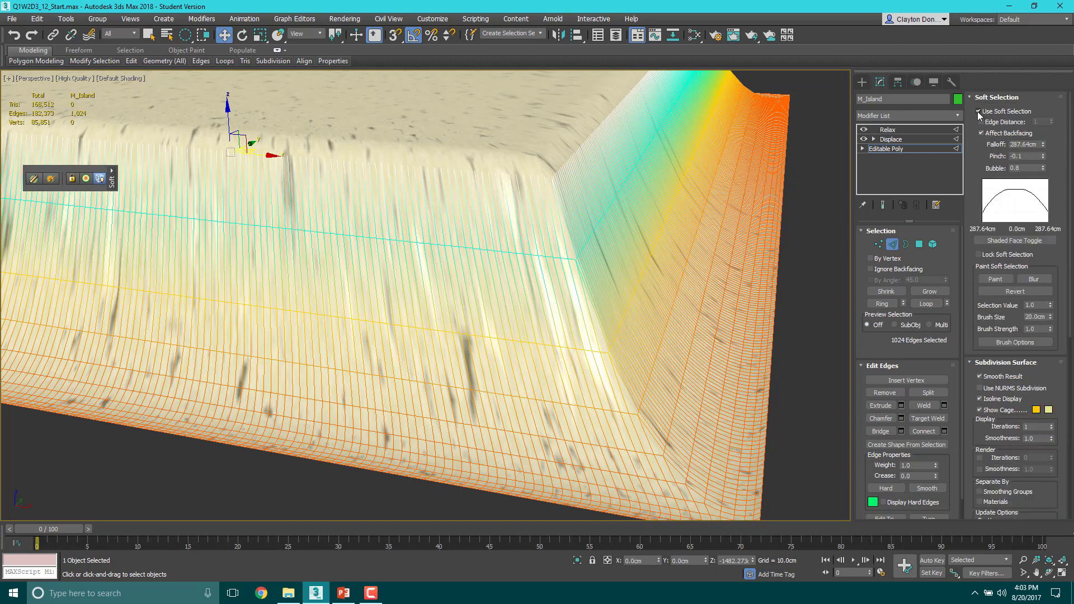
{"action": "left_click", "coordinate": [978, 111]}
{"action": "left_click", "coordinate": [625, 412]}
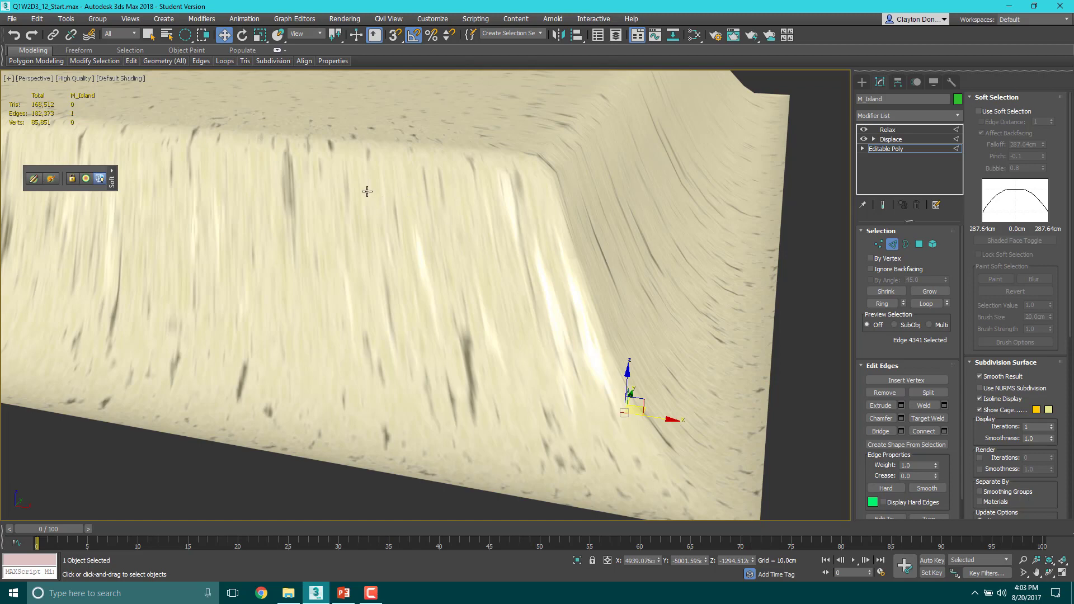
Display edged faces on the mesh and set the viewport quality to Performance.
{"action": "key", "text": "F4"}
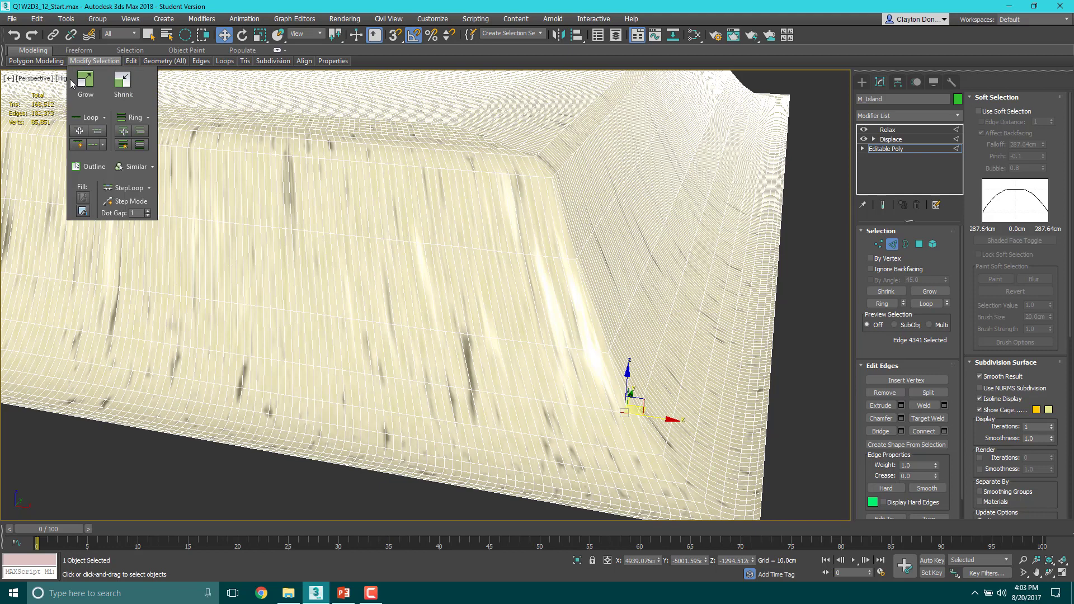
{"action": "left_click", "coordinate": [63, 79]}
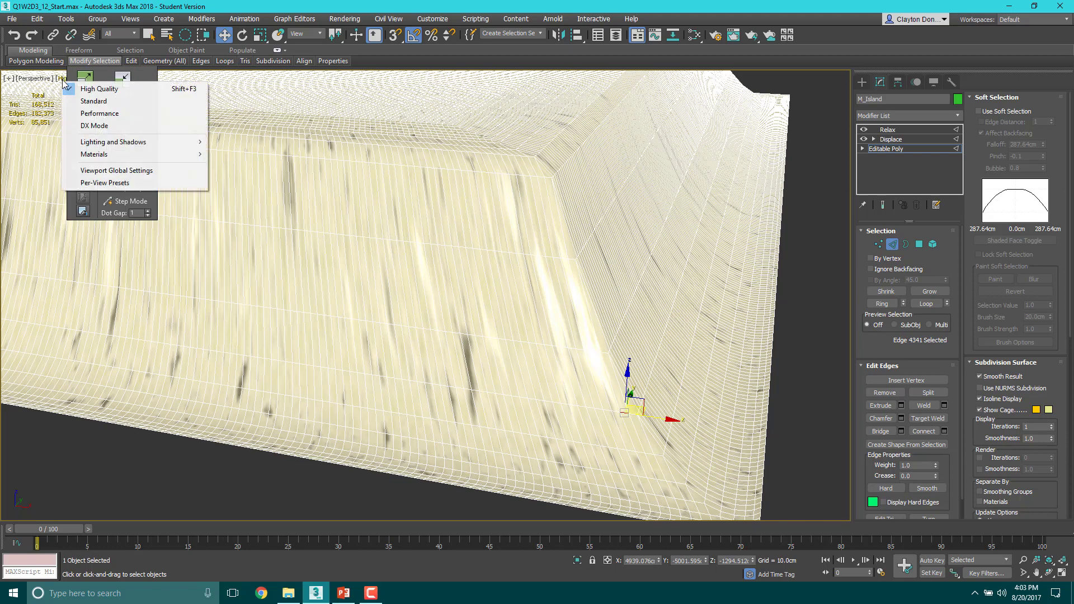
{"action": "left_click", "coordinate": [93, 113]}
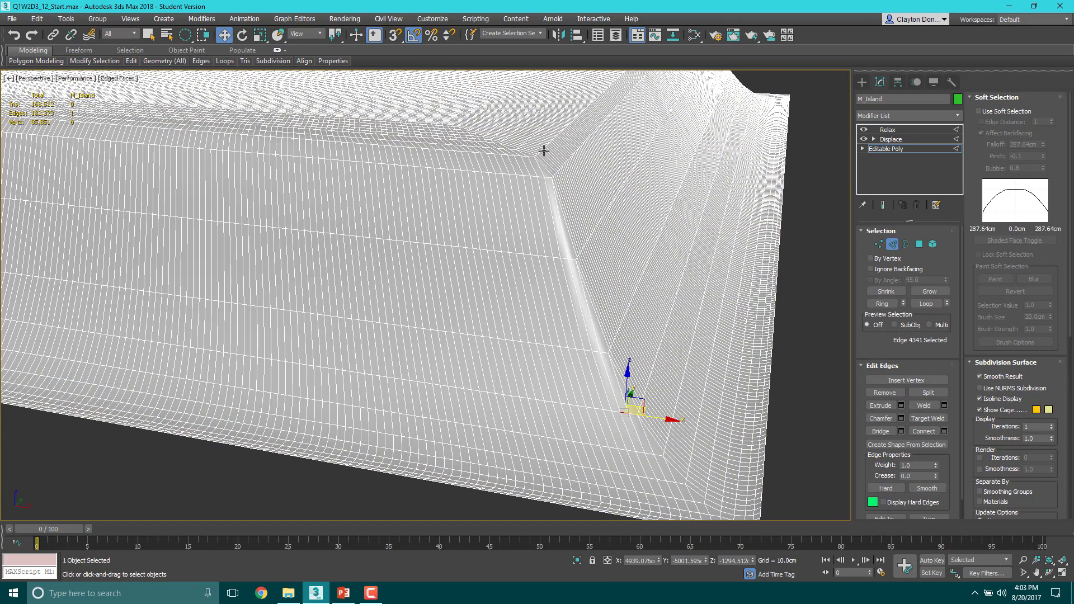
Try to select an edge loop along the upper rim of the slope, first one row and then the row below it.
{"action": "scroll", "coordinate": [517, 158], "scroll_direction": "up", "scroll_amount": 5}
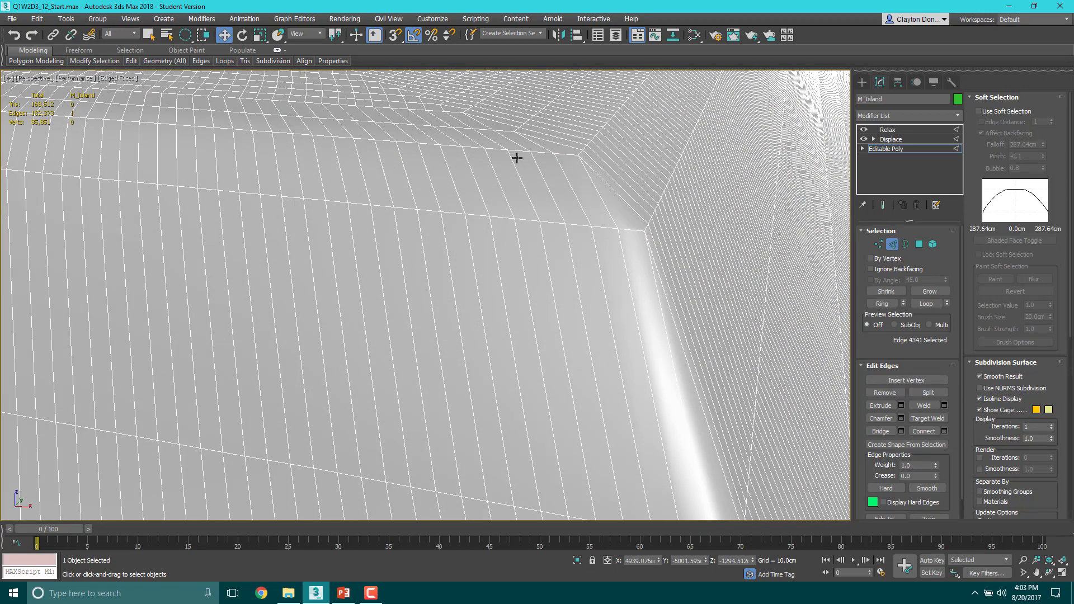
{"action": "double_click", "coordinate": [520, 151]}
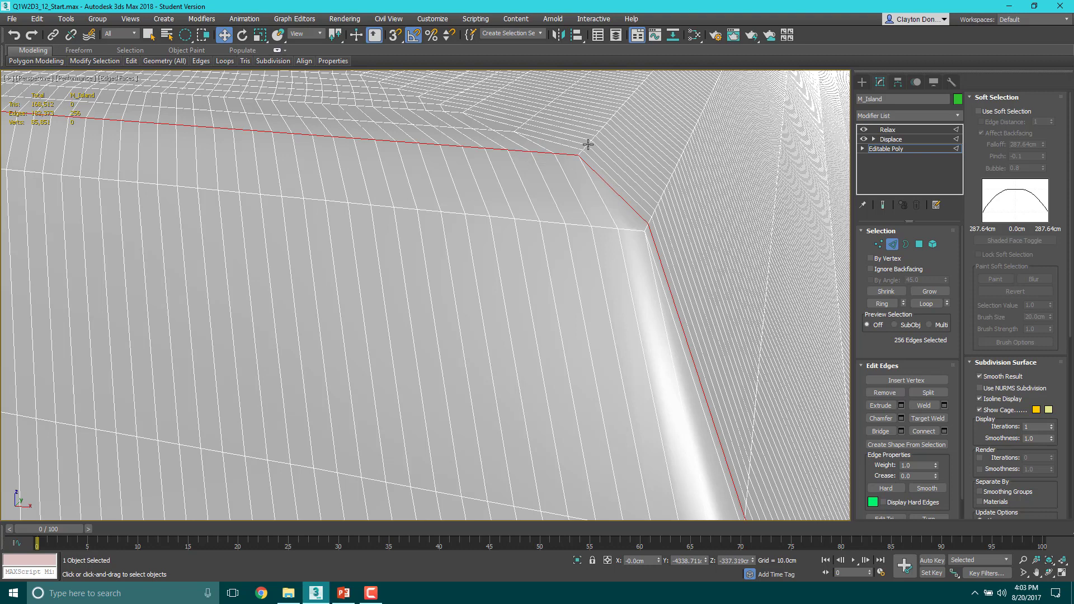
{"action": "scroll", "coordinate": [587, 146], "scroll_direction": "down", "scroll_amount": 3}
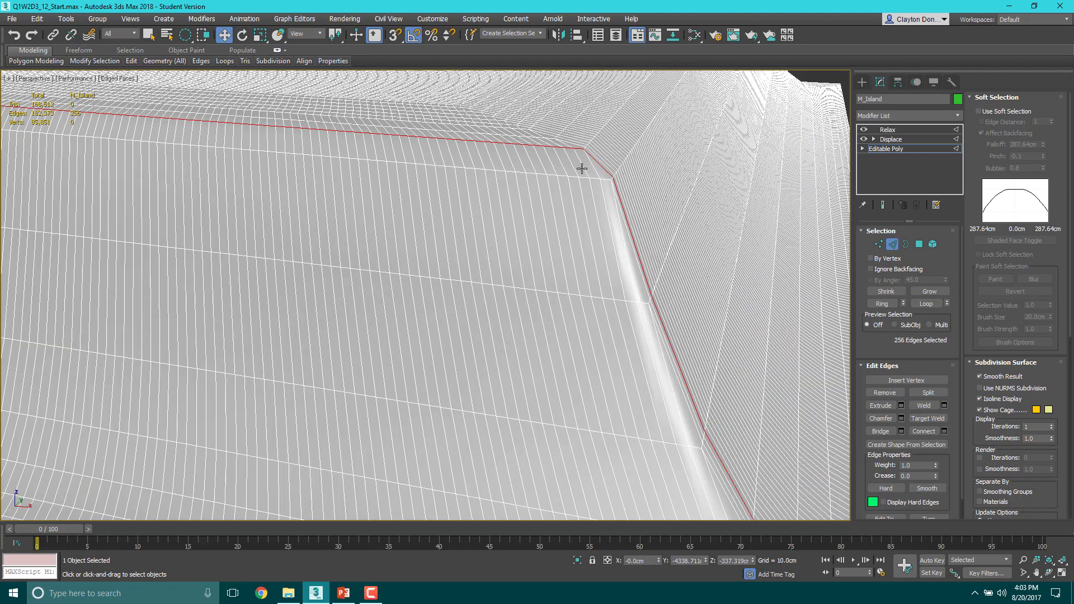
{"action": "double_click", "coordinate": [542, 174]}
{"action": "scroll", "coordinate": [566, 153], "scroll_direction": "up", "scroll_amount": 2}
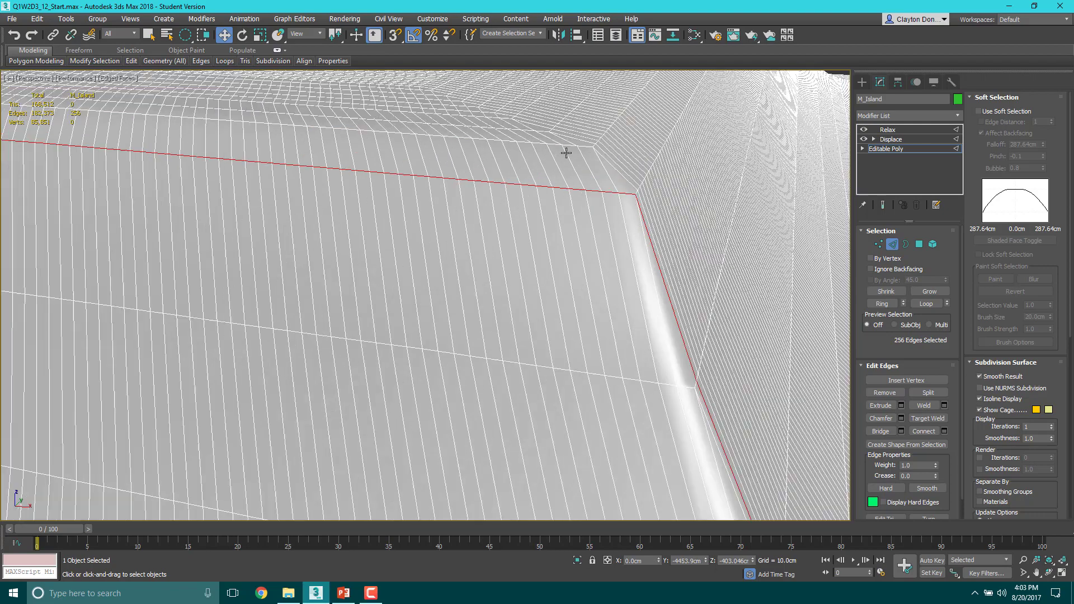
{"action": "scroll", "coordinate": [587, 146], "scroll_direction": "up", "scroll_amount": 2}
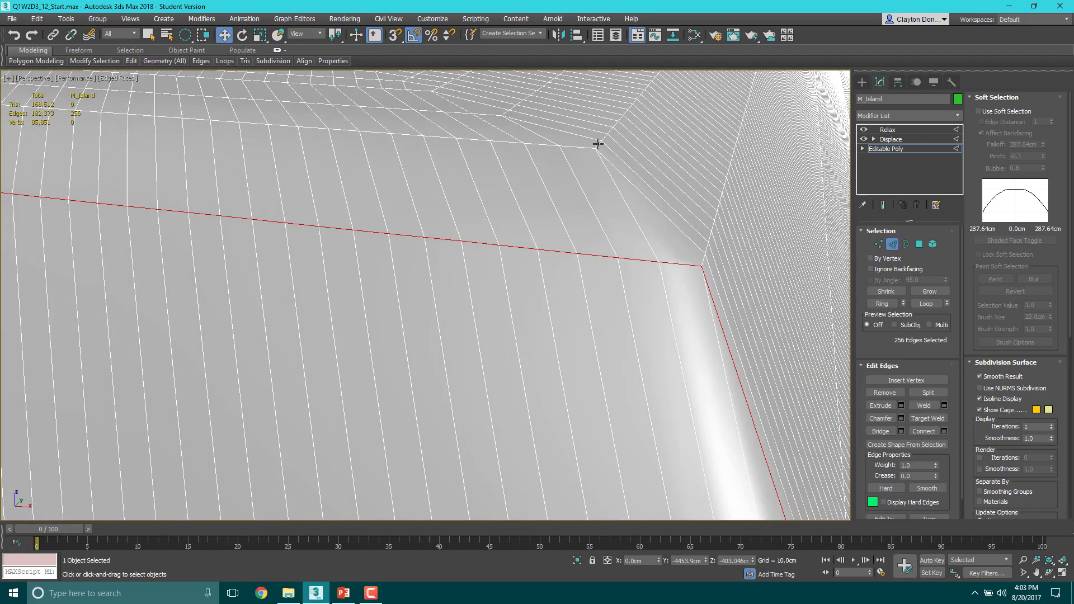
Select the four edge loops that run along the four sides of the flat top's rim as one combined selection.
{"action": "double_click", "coordinate": [598, 144]}
{"action": "double_click", "coordinate": [583, 148], "text": "ctrl"}
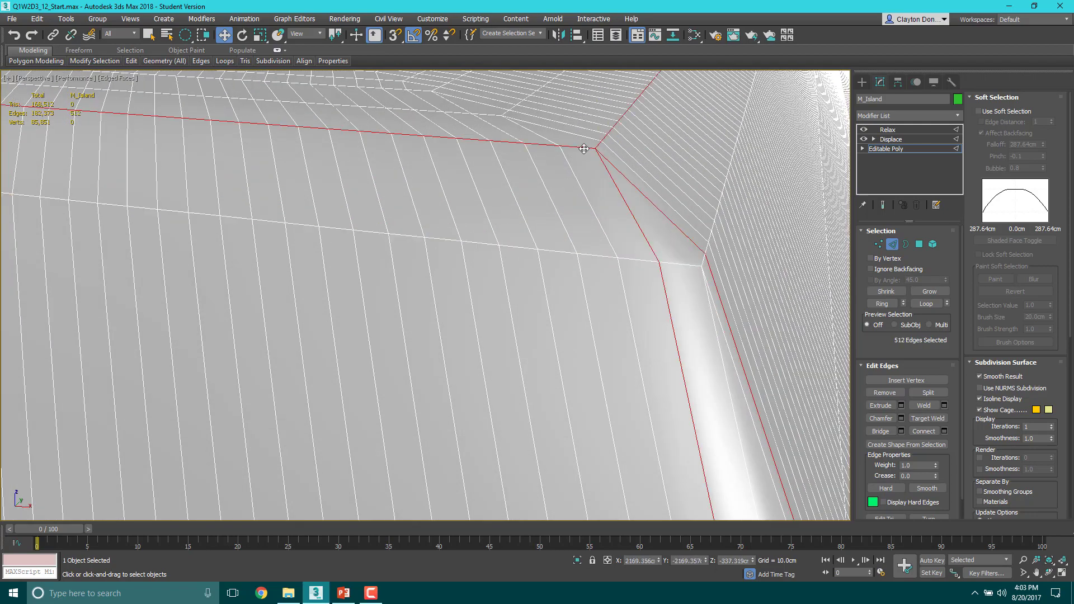
{"action": "scroll", "coordinate": [584, 148], "scroll_direction": "down", "scroll_amount": 3}
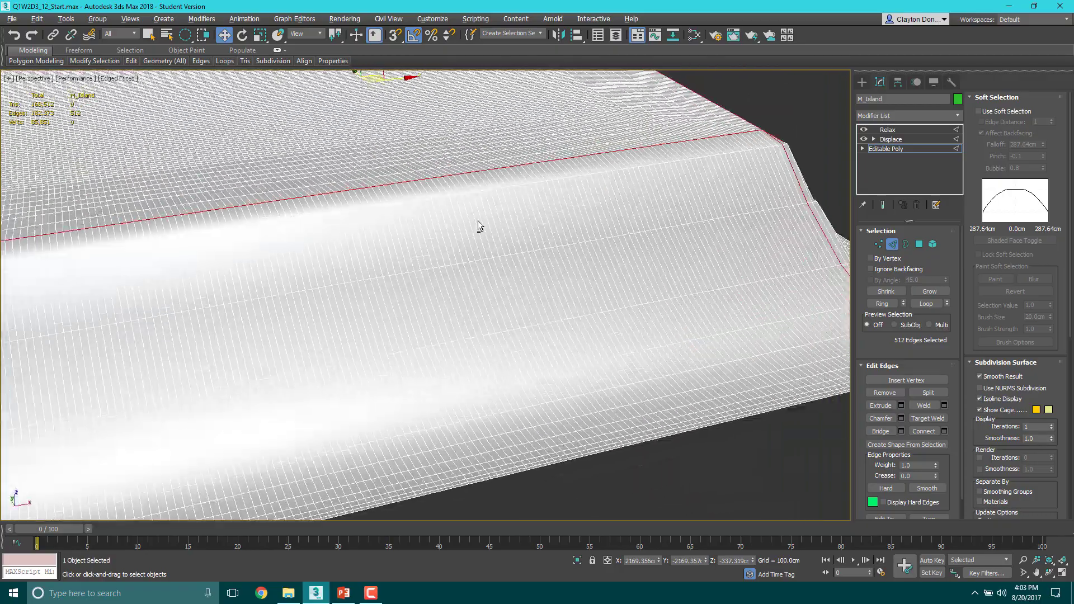
{"action": "middle_click_drag", "start_coordinate": [477, 220], "coordinate": [516, 203], "text": "alt"}
{"action": "scroll", "coordinate": [516, 203], "scroll_direction": "down", "scroll_amount": 3}
{"action": "scroll", "coordinate": [347, 245], "scroll_direction": "up", "scroll_amount": 2}
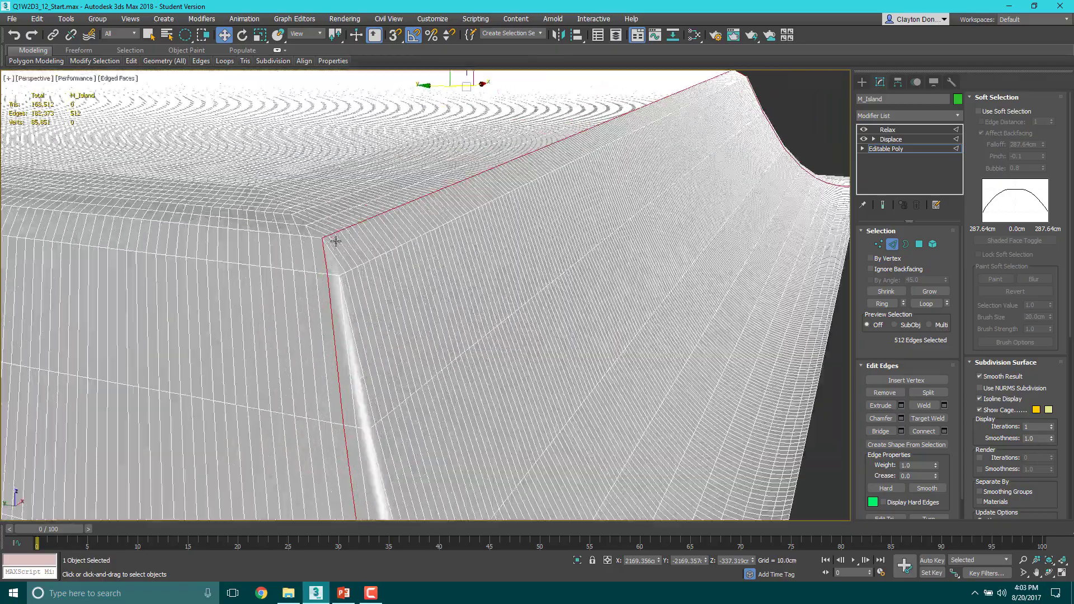
{"action": "double_click", "coordinate": [316, 238], "text": "ctrl"}
{"action": "scroll", "coordinate": [316, 238], "scroll_direction": "down", "scroll_amount": 2}
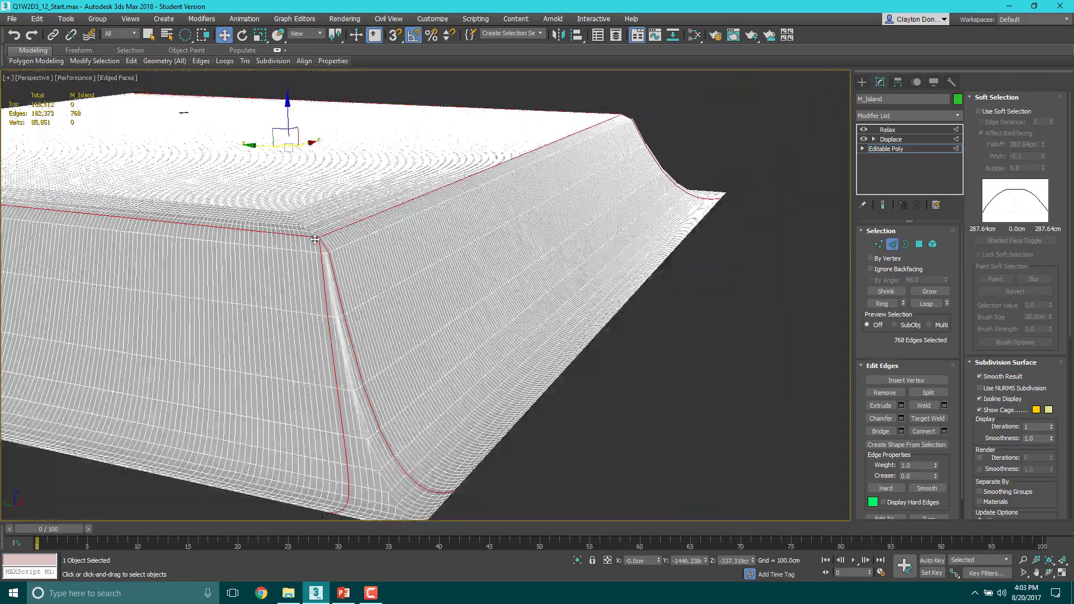
{"action": "middle_click_drag", "start_coordinate": [314, 237], "coordinate": [358, 256], "text": "alt"}
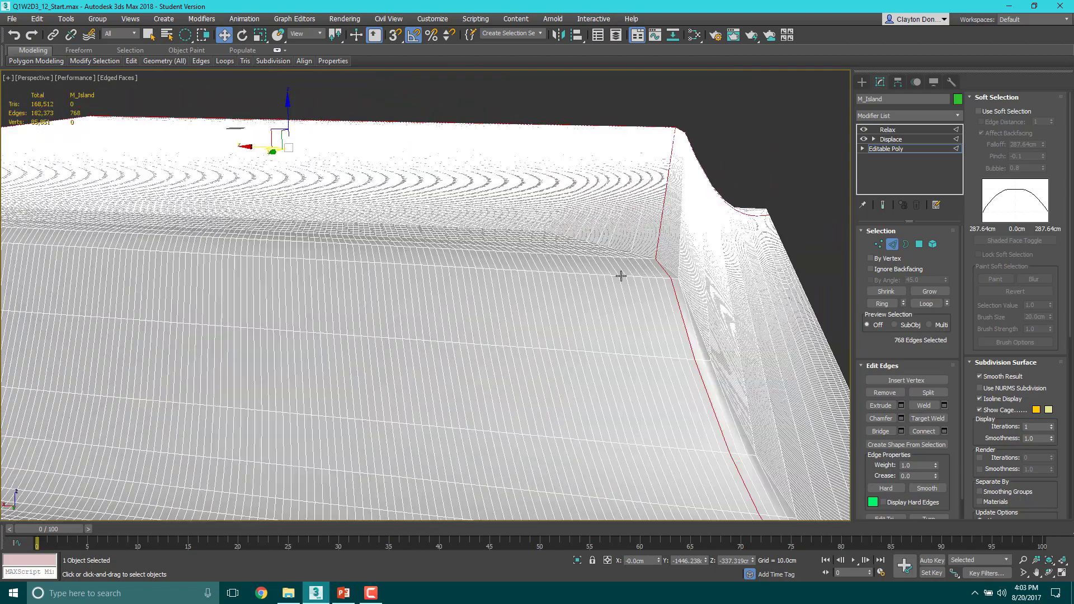
{"action": "scroll", "coordinate": [650, 261], "scroll_direction": "up", "scroll_amount": 1}
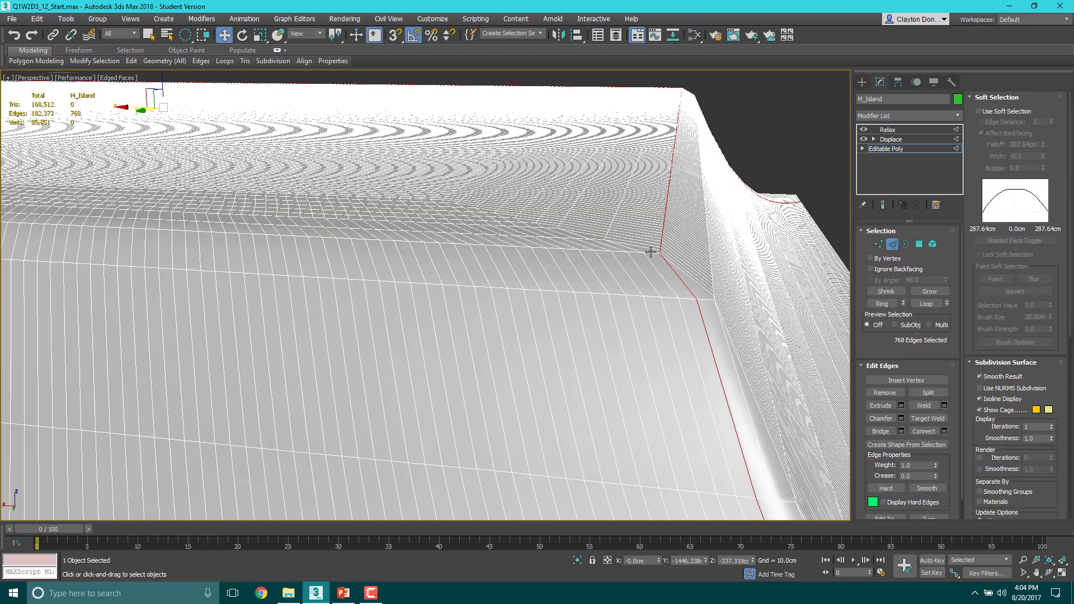
{"action": "double_click", "coordinate": [649, 252], "text": "ctrl"}
{"action": "scroll", "coordinate": [648, 253], "scroll_direction": "down", "scroll_amount": 5}
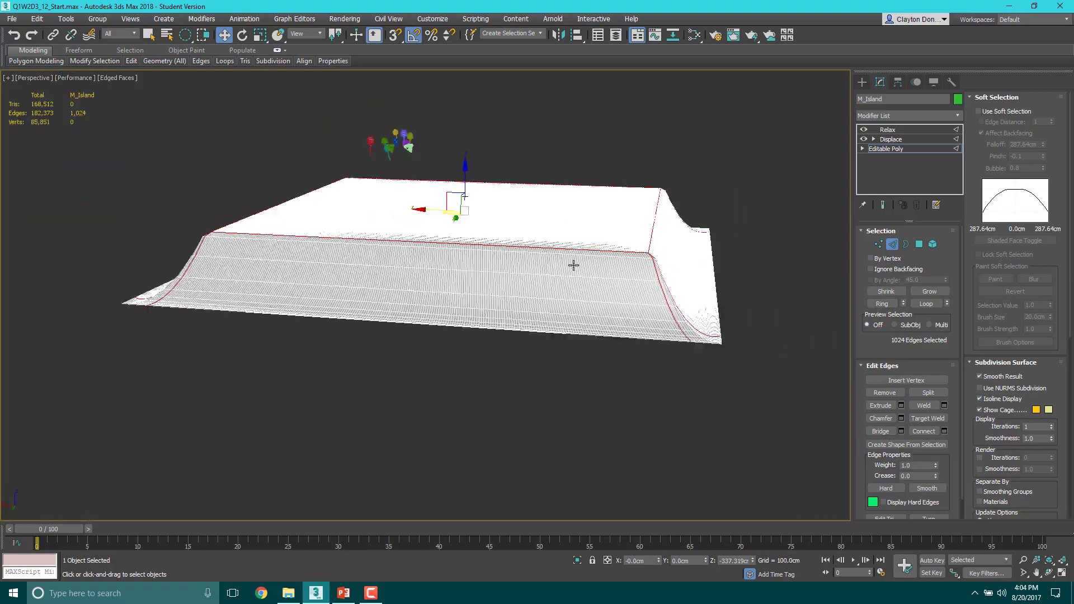
Remove the selected edge loops around the rim of the island's flat top.
{"action": "middle_click_drag", "start_coordinate": [444, 274], "coordinate": [390, 253], "text": "alt"}
{"action": "mouse_move", "coordinate": [221, 67]}
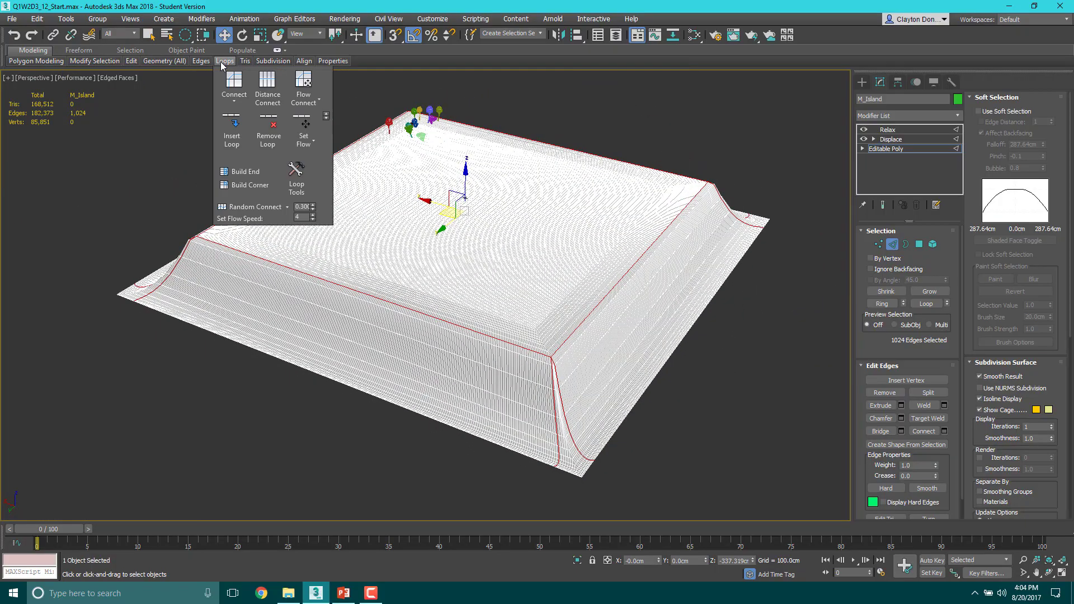
{"action": "left_click", "coordinate": [268, 132]}
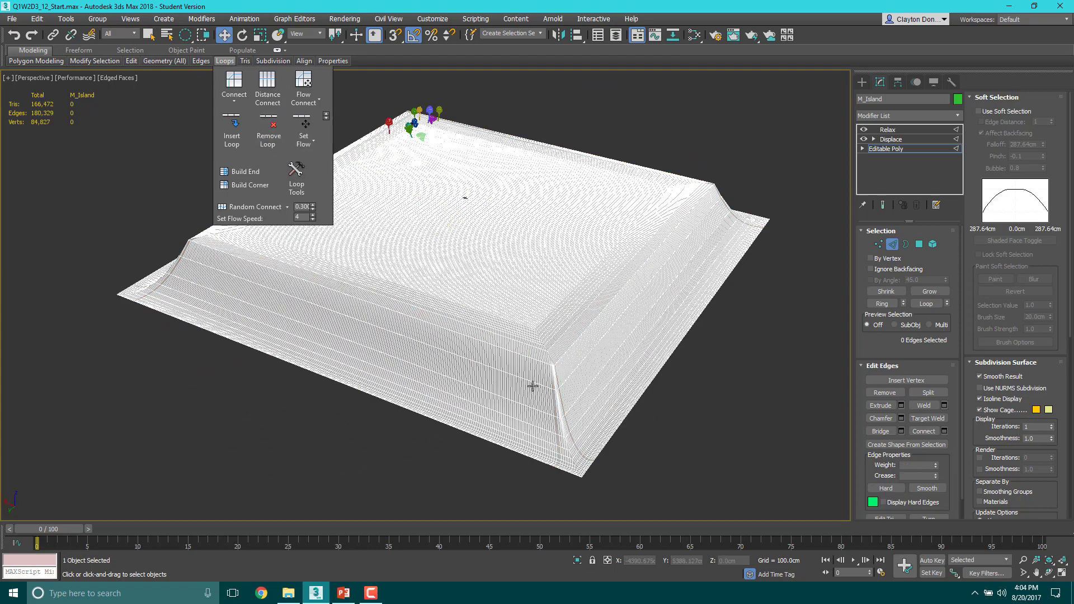
Switch to the Left view framed on the whole island and use the selection tool with a rectangular region.
{"action": "middle_click_drag", "start_coordinate": [525, 378], "coordinate": [610, 310], "text": "alt"}
{"action": "key", "text": "l"}
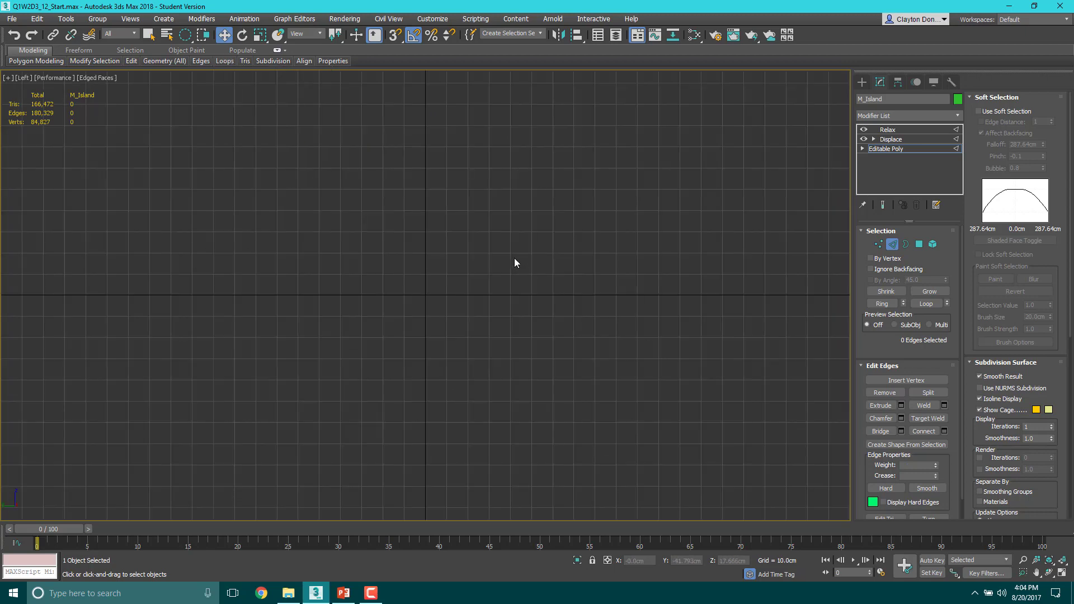
{"action": "key", "text": "z"}
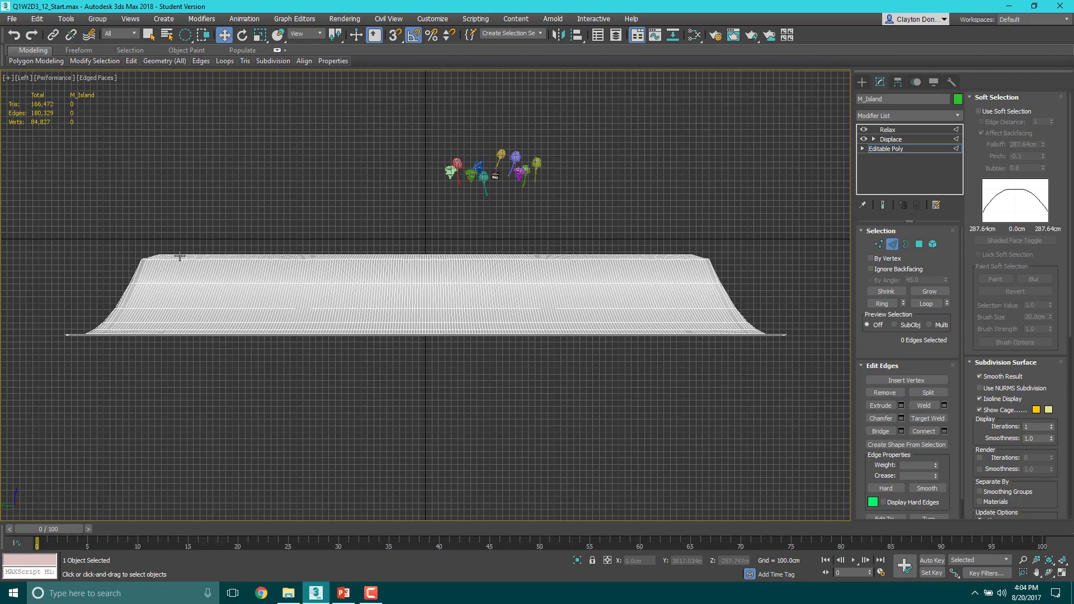
{"action": "scroll", "coordinate": [179, 257], "scroll_direction": "up", "scroll_amount": 5}
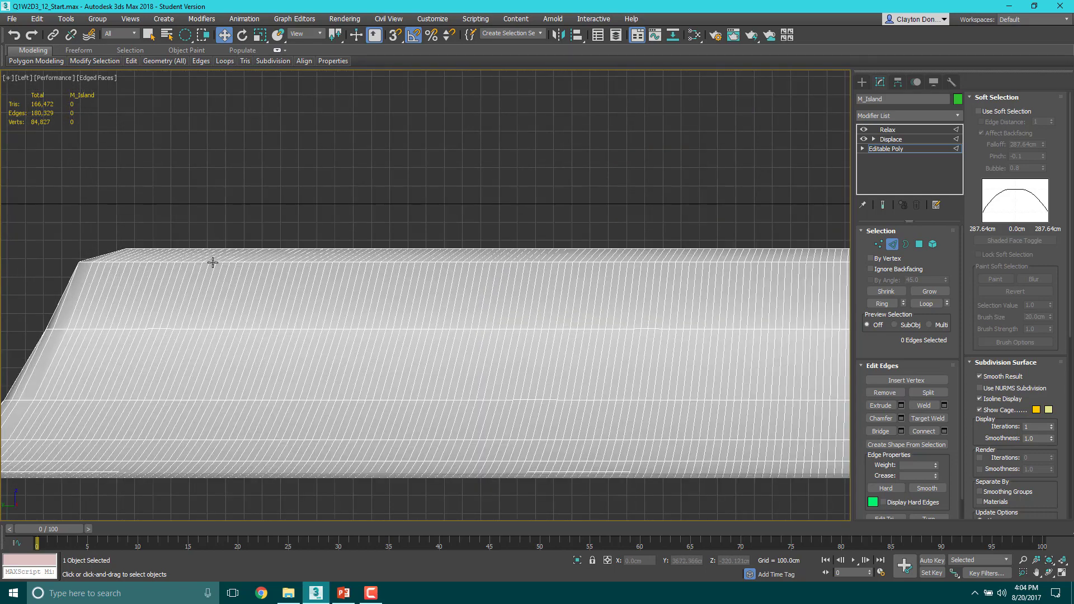
{"action": "scroll", "coordinate": [286, 278], "scroll_direction": "down", "scroll_amount": 4}
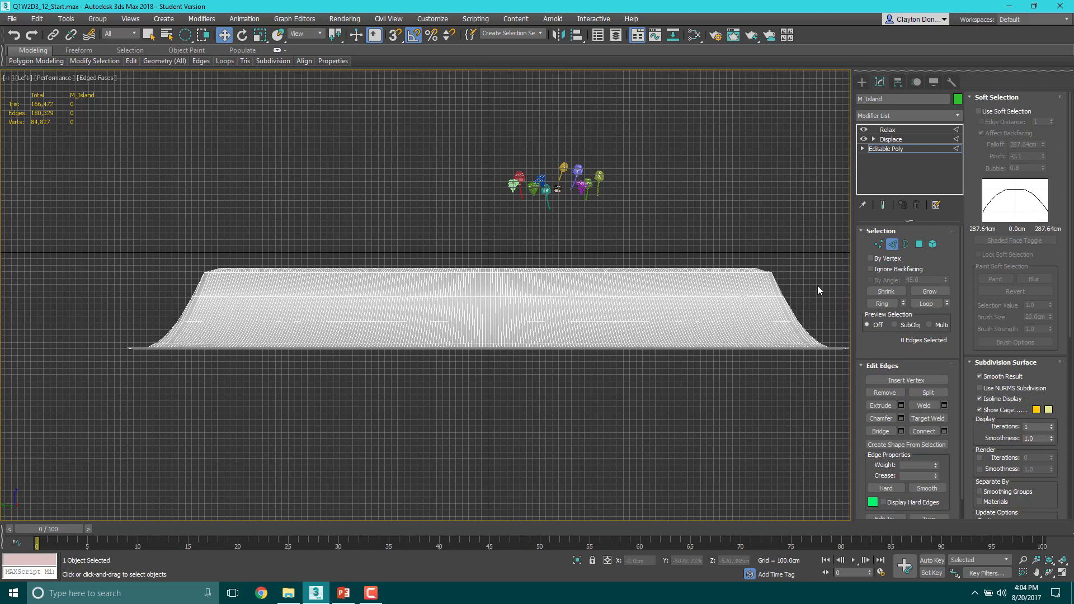
{"action": "left_click_drag", "start_coordinate": [810, 283], "coordinate": [786, 273]}
{"action": "key", "text": "q"}
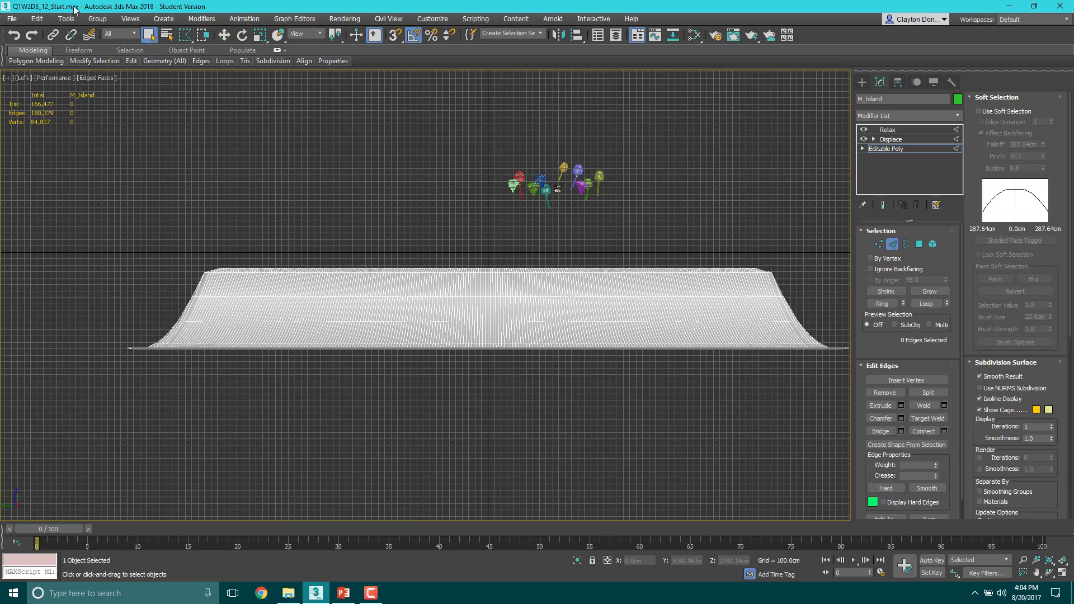
{"action": "left_click", "coordinate": [184, 35]}
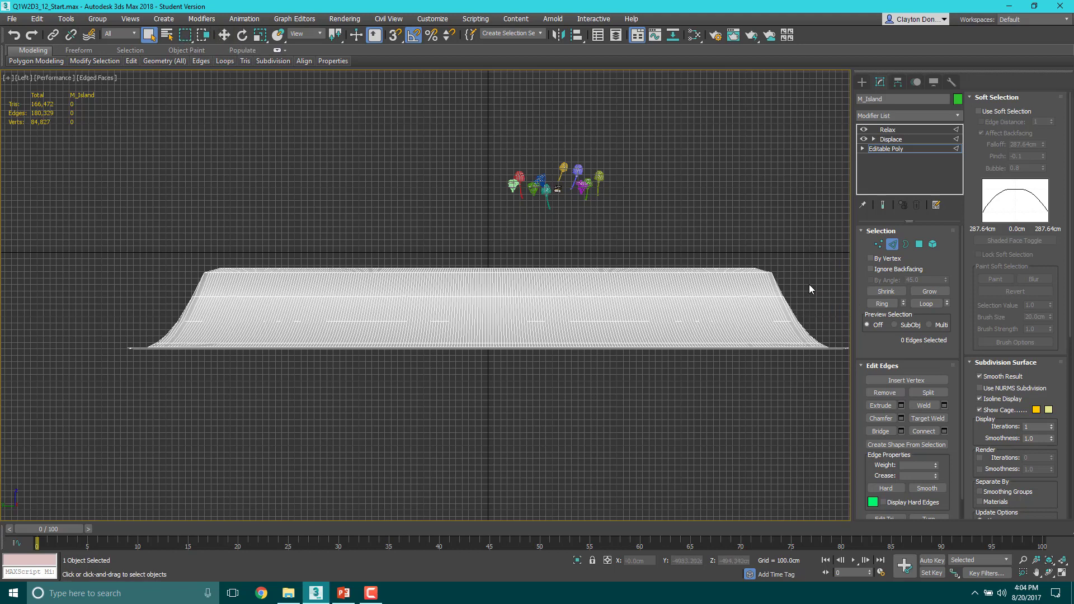
Select the full horizontal edge ring just below the flat top, excluding the adjoining slope edges, and remove that loop.
{"action": "left_click_drag", "start_coordinate": [808, 283], "coordinate": [180, 272]}
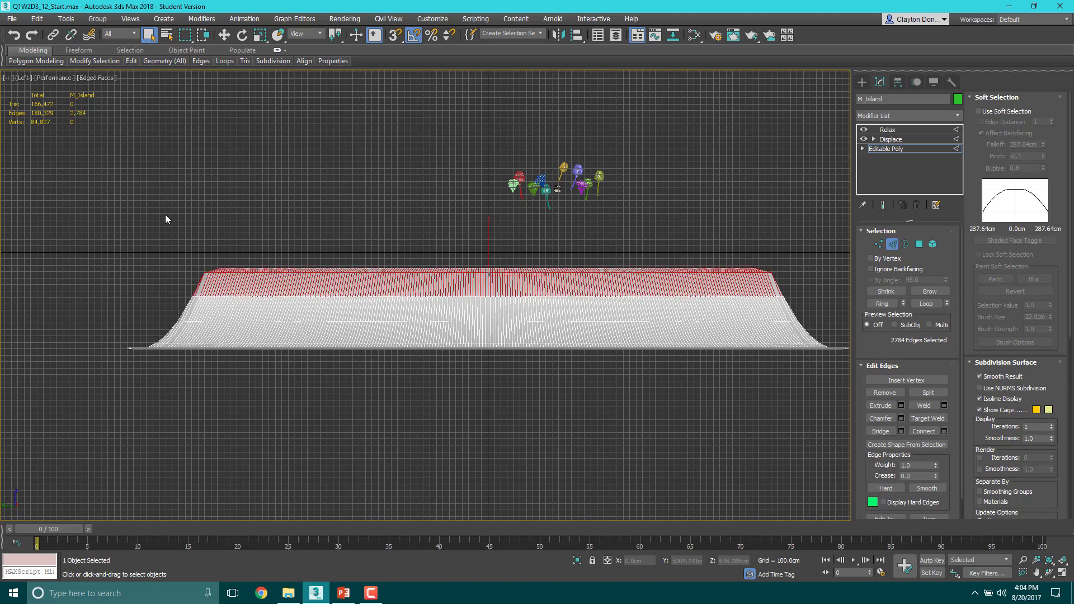
{"action": "left_click_drag", "start_coordinate": [159, 217], "coordinate": [758, 240]}
{"action": "left_click_drag", "start_coordinate": [800, 273], "coordinate": [149, 311]}
{"action": "middle_click_drag", "start_coordinate": [211, 196], "coordinate": [271, 211], "text": "alt"}
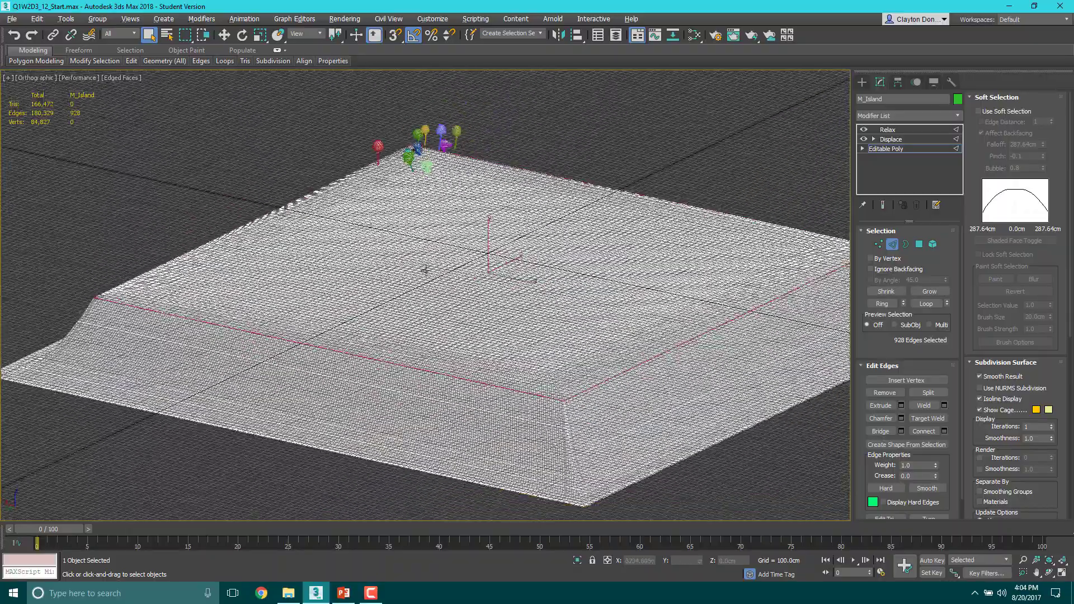
{"action": "middle_click_drag", "start_coordinate": [463, 271], "coordinate": [305, 270]}
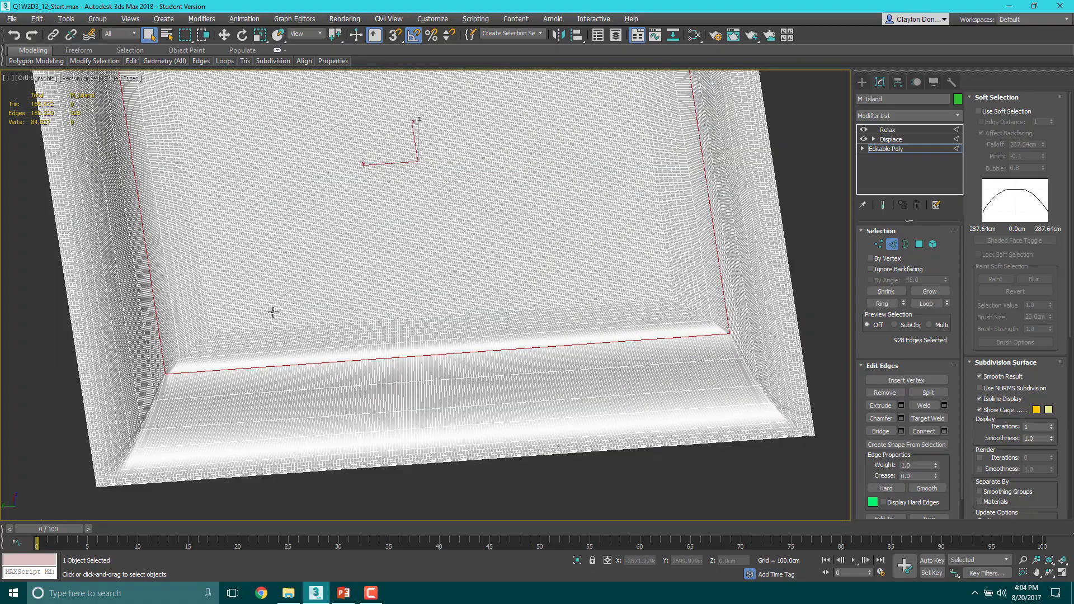
{"action": "middle_click_drag", "start_coordinate": [273, 311], "coordinate": [378, 163], "text": "alt"}
{"action": "scroll", "coordinate": [384, 246], "scroll_direction": "up", "scroll_amount": 5}
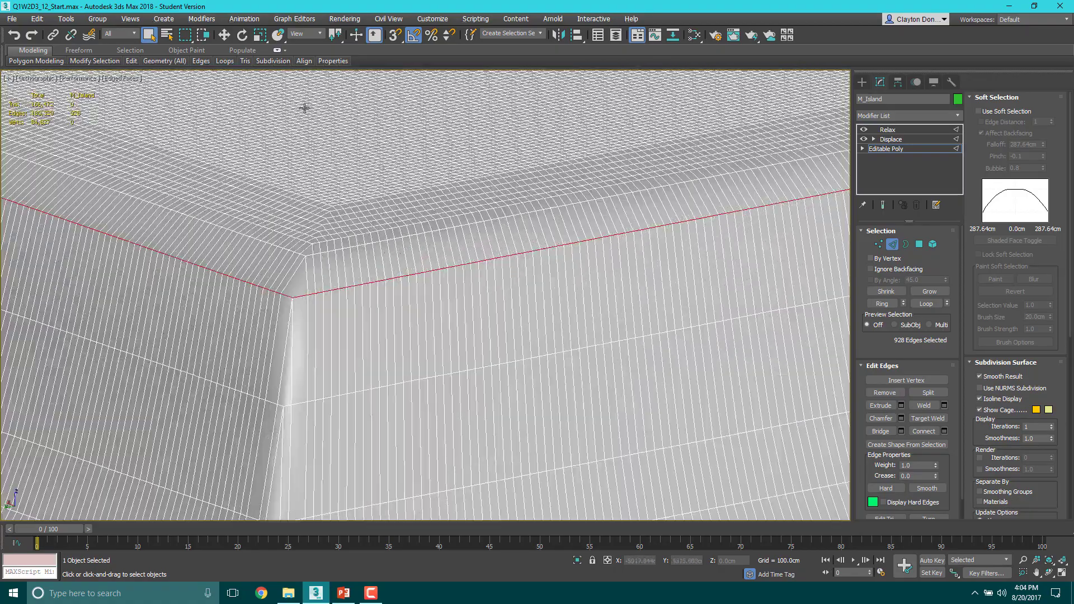
{"action": "mouse_move", "coordinate": [221, 62]}
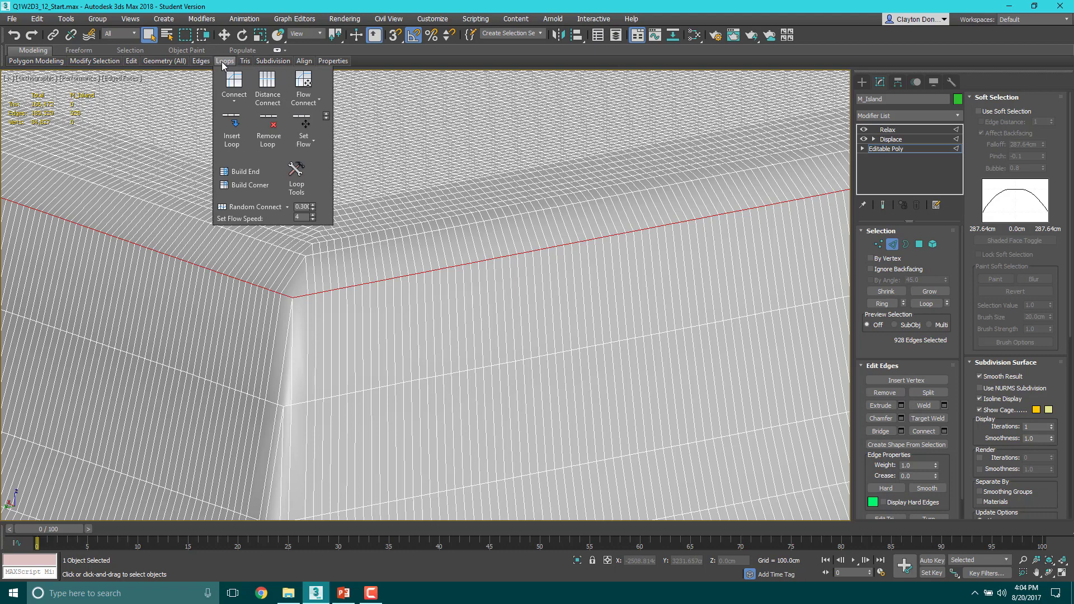
{"action": "left_click", "coordinate": [274, 134]}
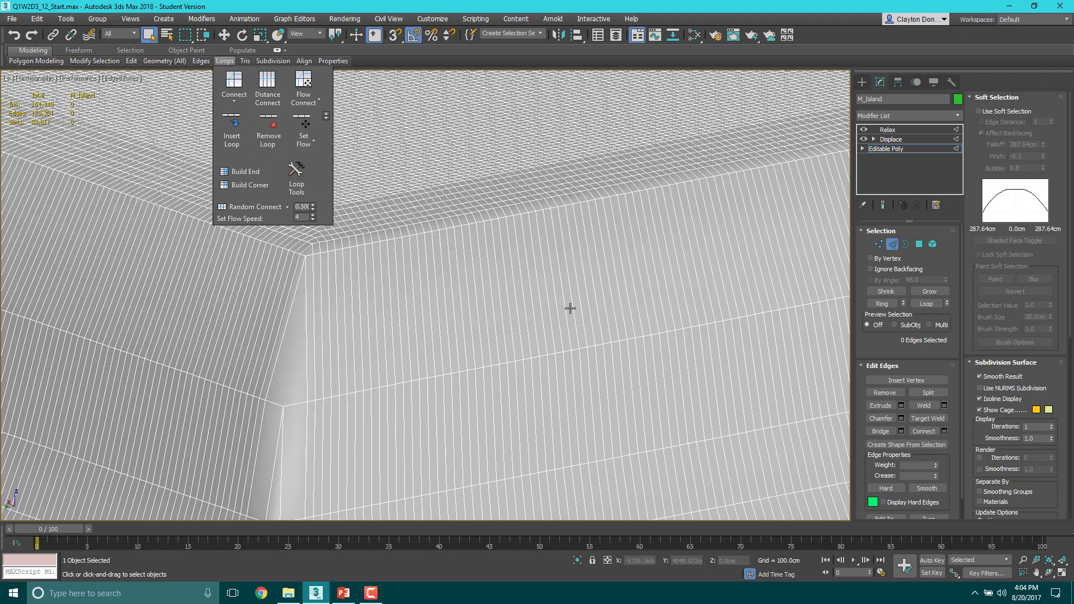
Try to select the next edge loop down the slope from one of its edges on the near side.
{"action": "middle_click_drag", "start_coordinate": [484, 336], "coordinate": [537, 240]}
{"action": "scroll", "coordinate": [528, 270], "scroll_direction": "down", "scroll_amount": 3}
{"action": "middle_click_drag", "start_coordinate": [578, 281], "coordinate": [532, 286], "text": "alt"}
{"action": "middle_click_drag", "start_coordinate": [531, 286], "coordinate": [490, 263]}
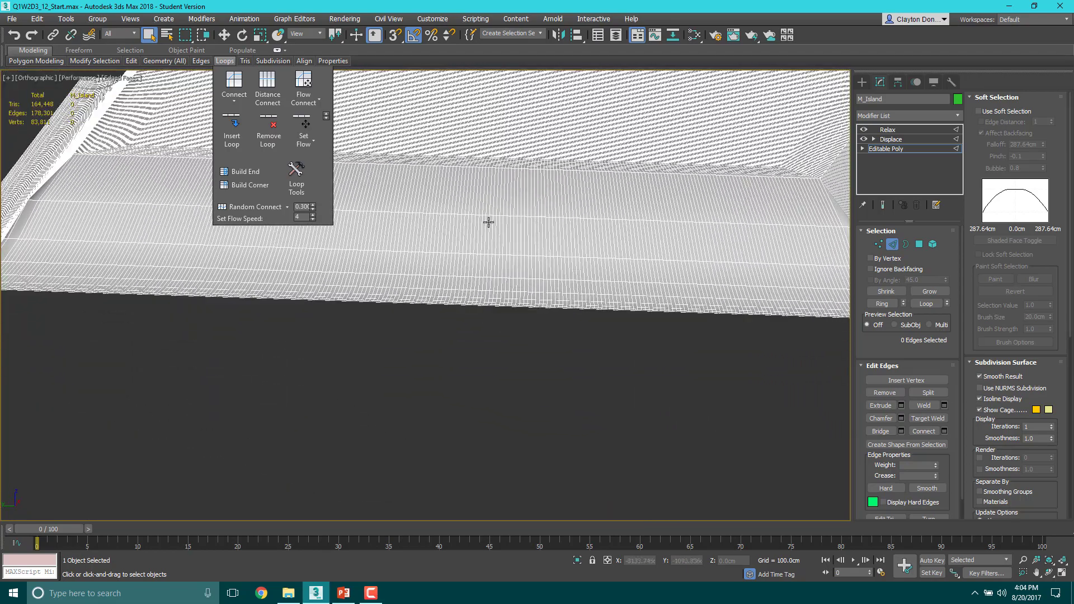
{"action": "scroll", "coordinate": [491, 220], "scroll_direction": "up", "scroll_amount": 5}
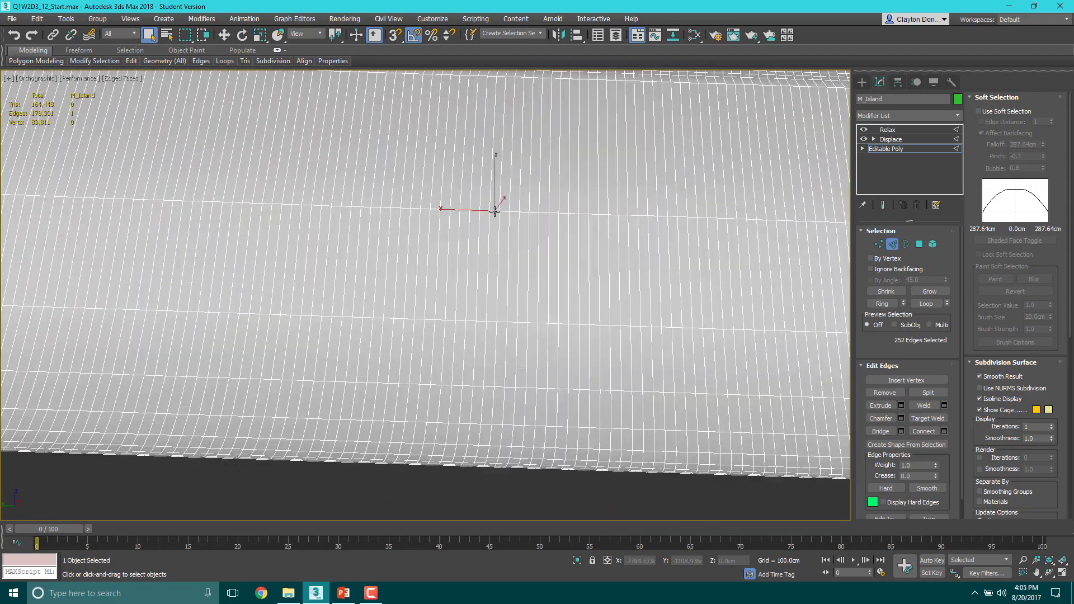
{"action": "double_click", "coordinate": [493, 211]}
{"action": "scroll", "coordinate": [496, 221], "scroll_direction": "down", "scroll_amount": 6}
In the Left view, select the next horizontal edge ring down the slope on all sides, without its neighbouring edges, and remove that loop.
{"action": "key", "text": "l"}
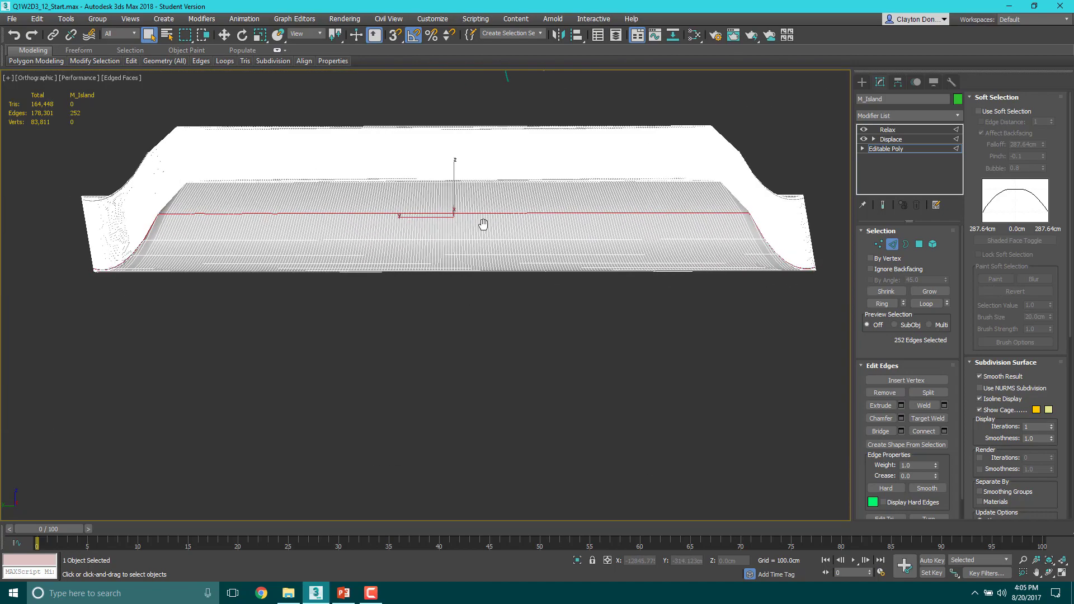
{"action": "key", "text": "z"}
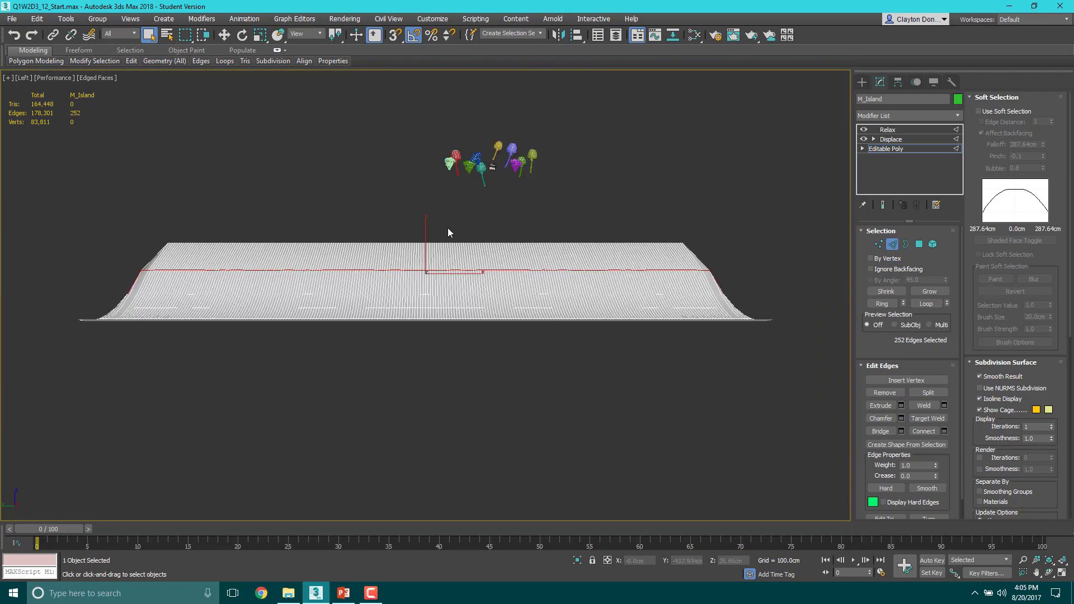
{"action": "scroll", "coordinate": [254, 290], "scroll_direction": "up", "scroll_amount": 2}
{"action": "scroll", "coordinate": [193, 259], "scroll_direction": "down", "scroll_amount": 3}
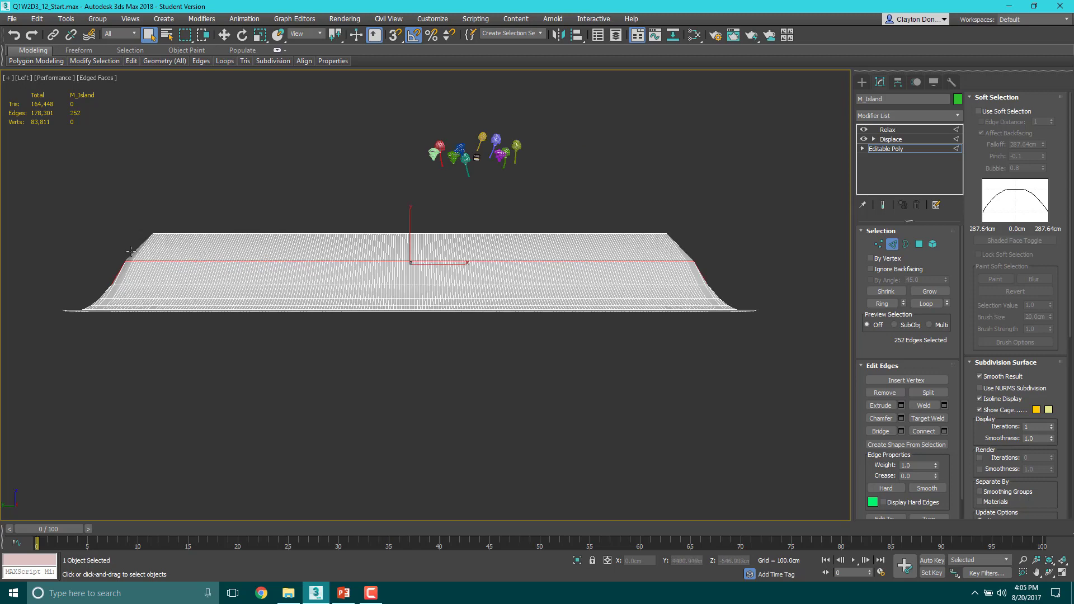
{"action": "left_click", "coordinate": [106, 260]}
{"action": "left_click_drag", "start_coordinate": [168, 264], "coordinate": [515, 274]}
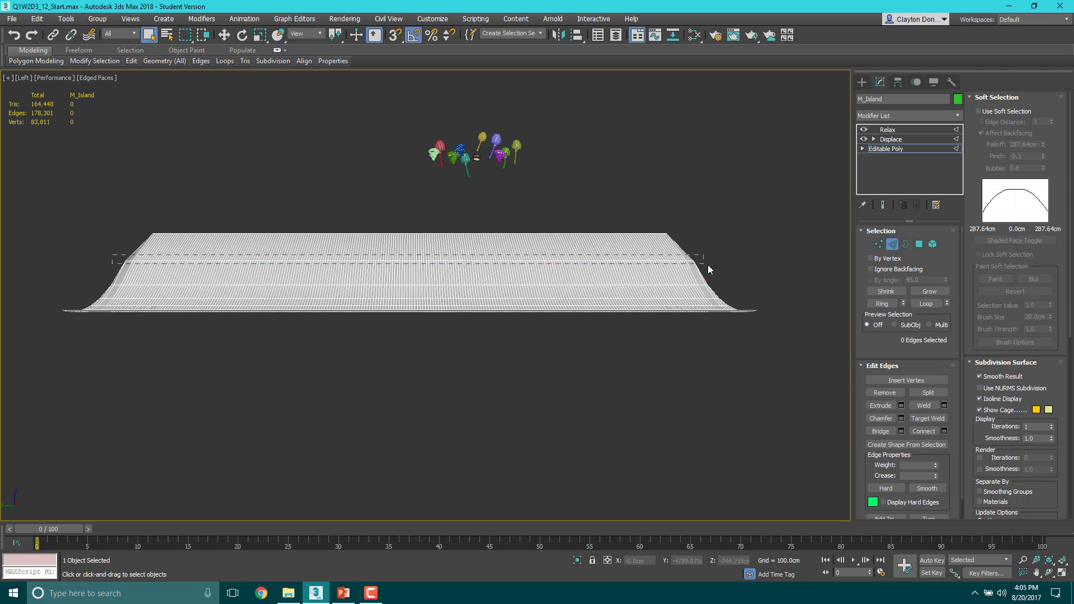
{"action": "left_click_drag", "start_coordinate": [708, 269], "coordinate": [732, 277]}
{"action": "left_click_drag", "start_coordinate": [531, 288], "coordinate": [99, 301], "text": "alt"}
{"action": "left_click_drag", "start_coordinate": [720, 268], "coordinate": [734, 256], "text": "alt"}
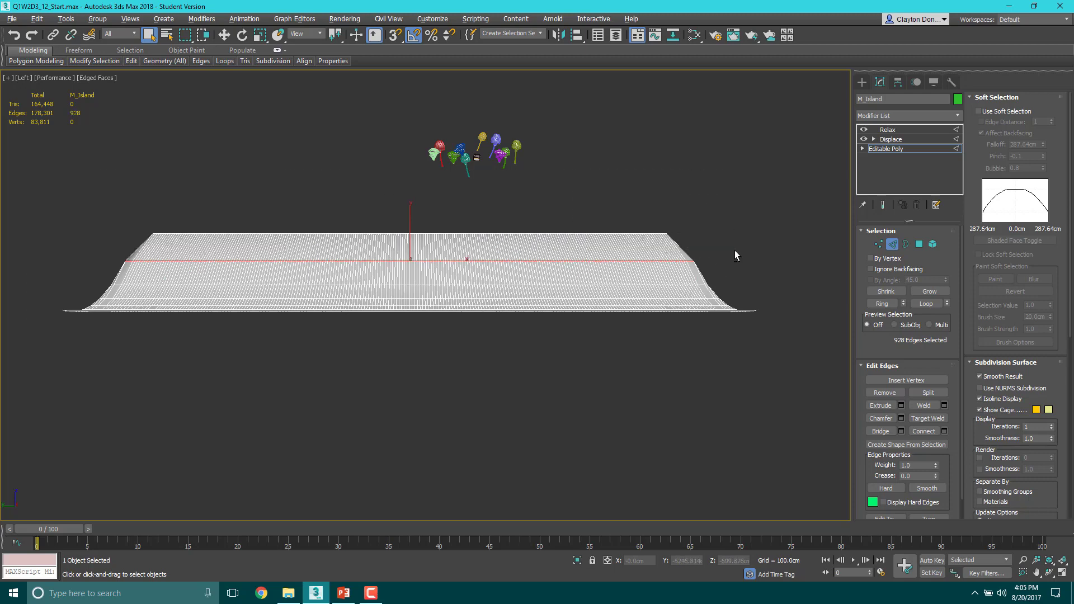
{"action": "mouse_move", "coordinate": [235, 67]}
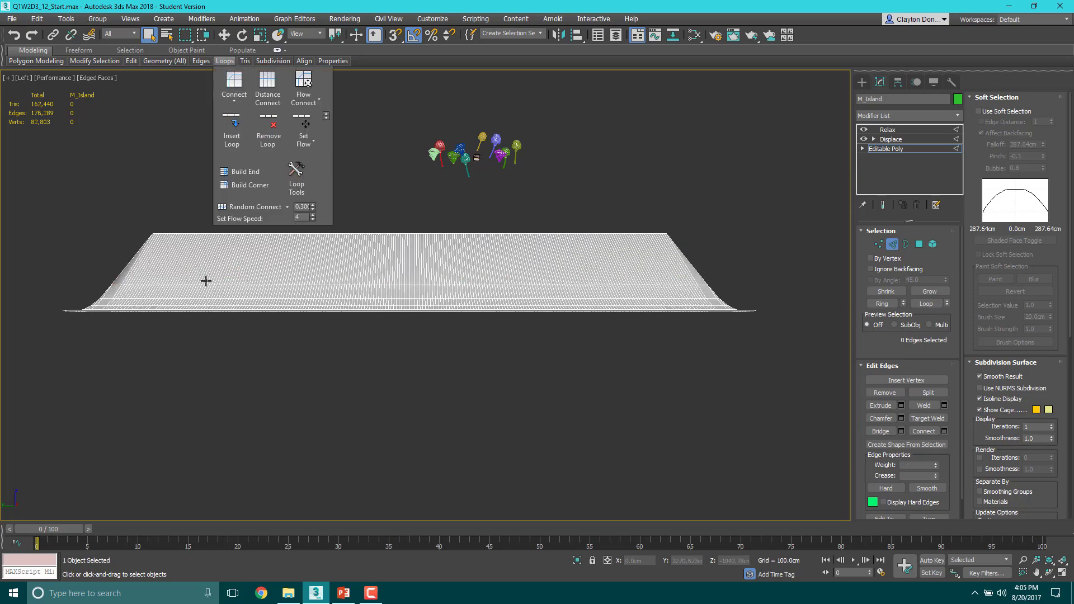
Examine the remaining edge rows on the island's slopes and corners from several angles and from the Left view.
{"action": "middle_click_drag", "start_coordinate": [196, 256], "coordinate": [300, 259], "text": "alt"}
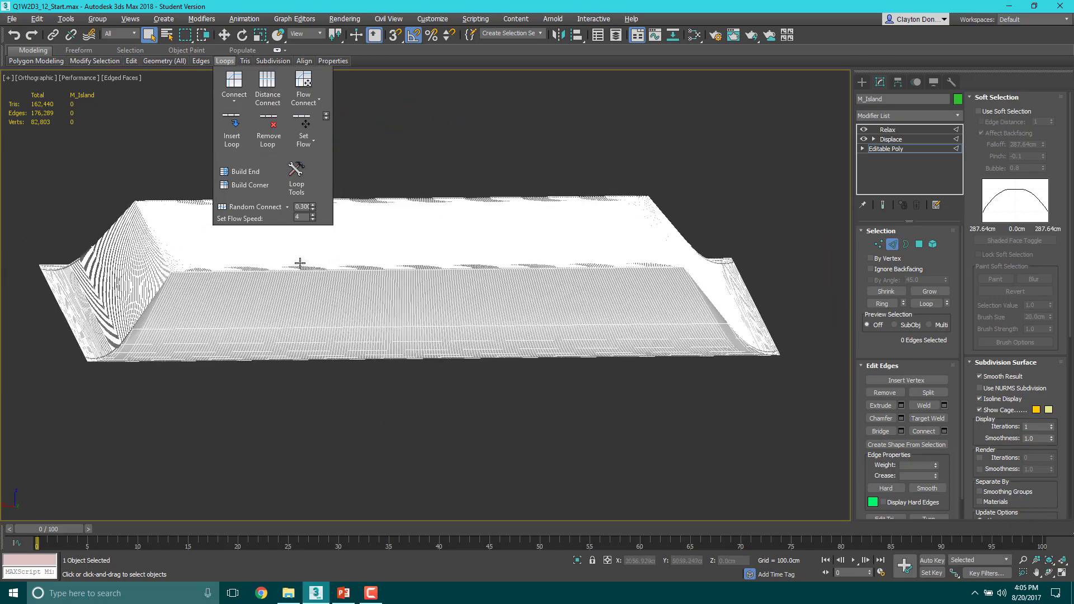
{"action": "scroll", "coordinate": [655, 266], "scroll_direction": "up", "scroll_amount": 6}
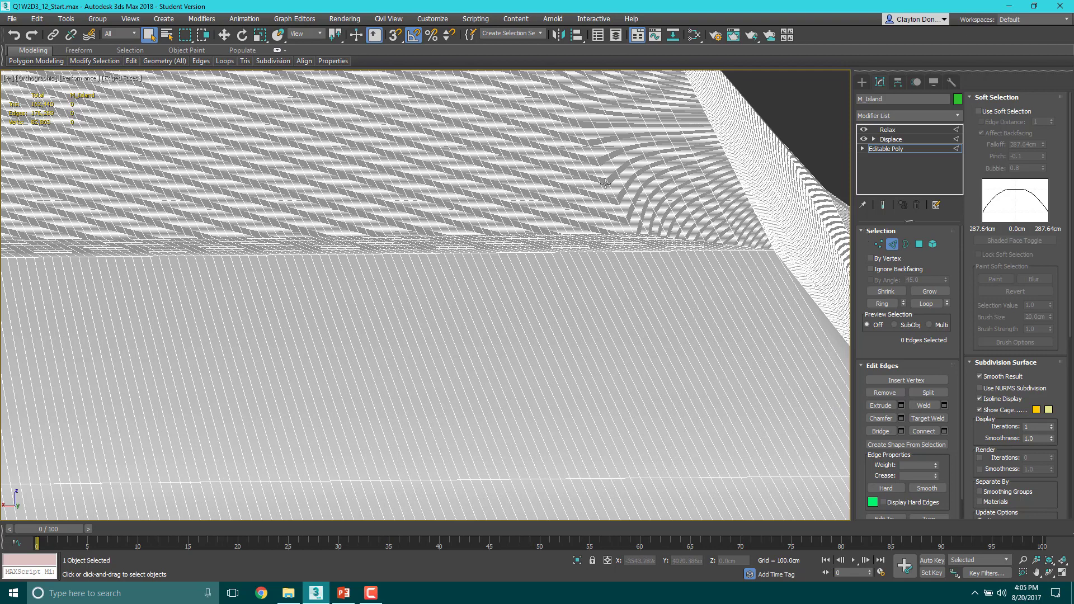
{"action": "scroll", "coordinate": [707, 213], "scroll_direction": "down", "scroll_amount": 8}
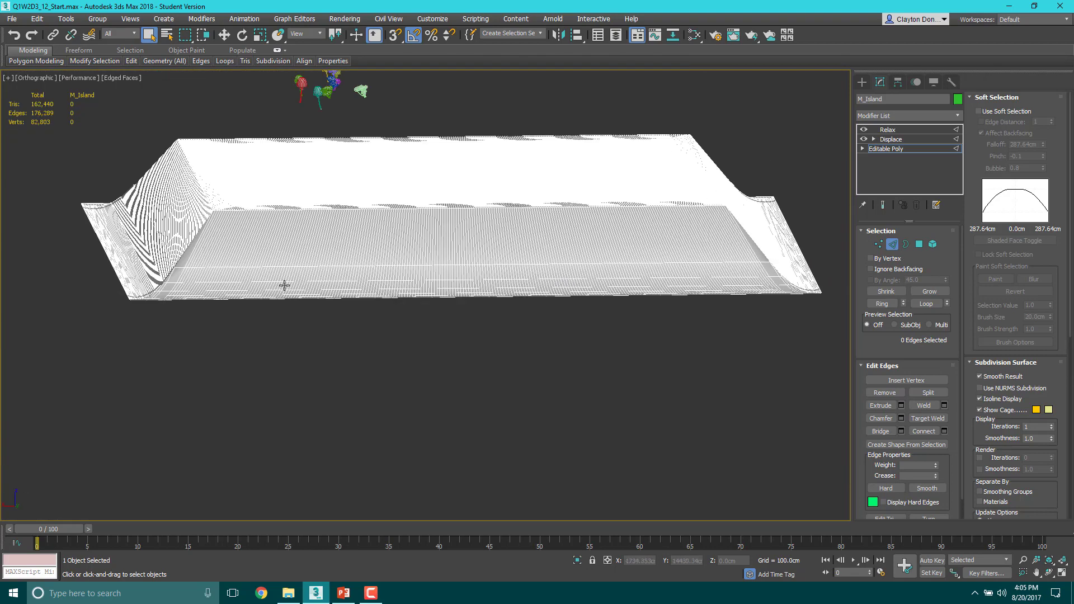
{"action": "scroll", "coordinate": [208, 278], "scroll_direction": "up", "scroll_amount": 5}
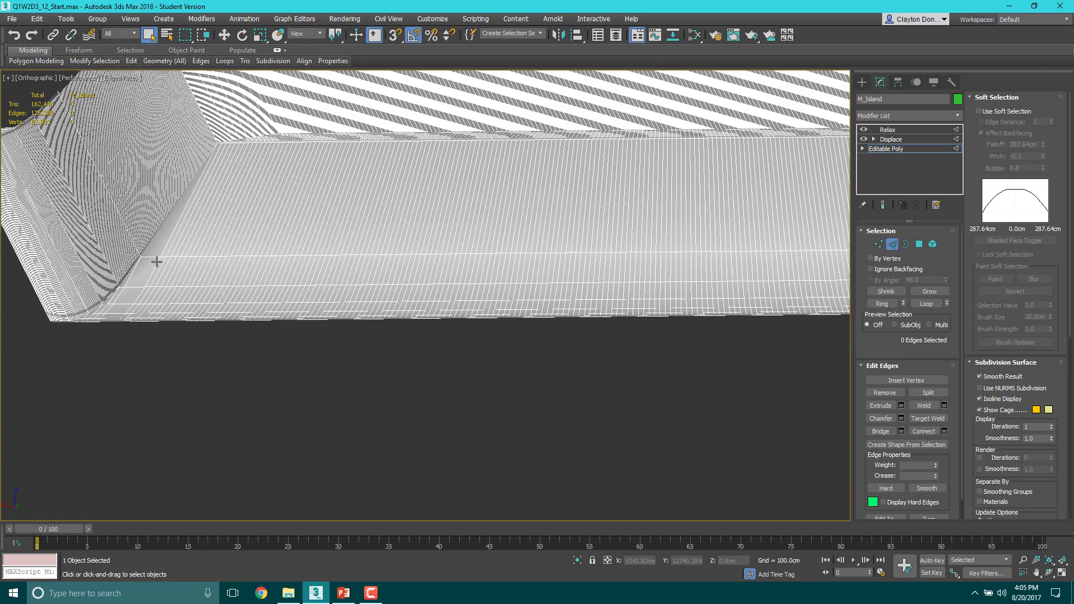
{"action": "key", "text": "l"}
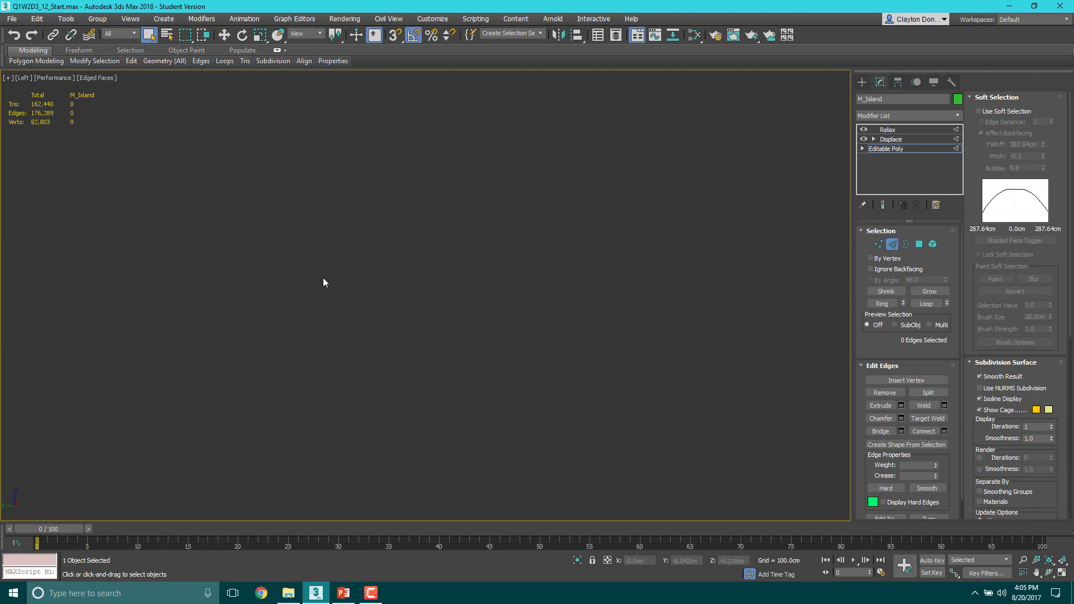
{"action": "key", "text": "z"}
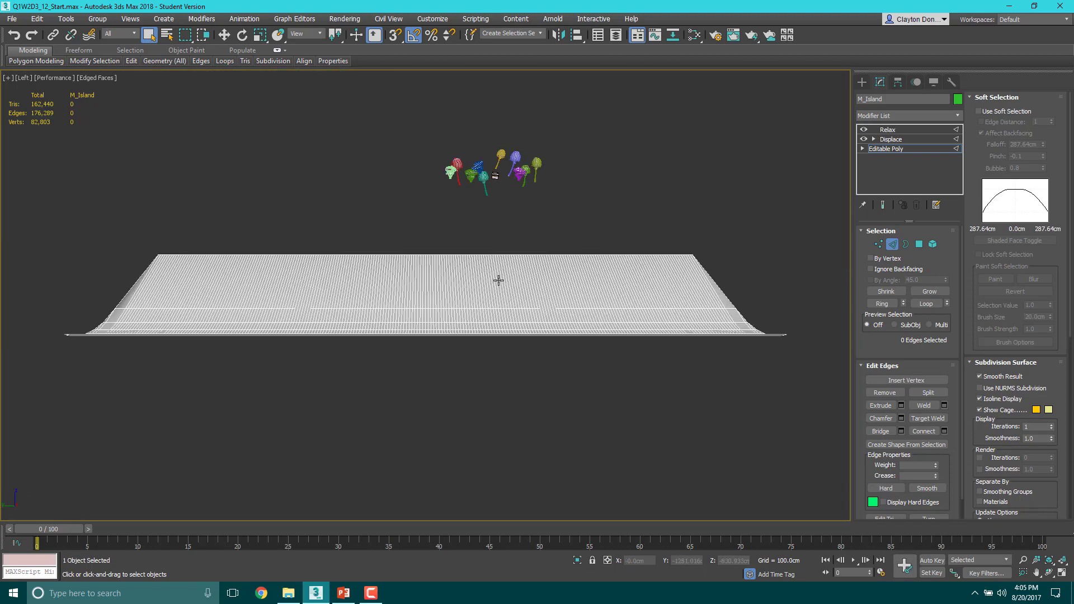
{"action": "mouse_move", "coordinate": [499, 281]}
{"action": "middle_mouse_down"}
{"action": "mouse_move", "coordinate": [488, 347]}
{"action": "mouse_move", "coordinate": [441, 334]}
{"action": "mouse_move", "coordinate": [444, 342]}
{"action": "mouse_move", "coordinate": [402, 361]}
{"action": "mouse_move", "coordinate": [407, 355]}
{"action": "mouse_move", "coordinate": [355, 366]}
{"action": "mouse_move", "coordinate": [505, 454]}
{"action": "mouse_move", "coordinate": [486, 275]}
{"action": "middle_mouse_up"}
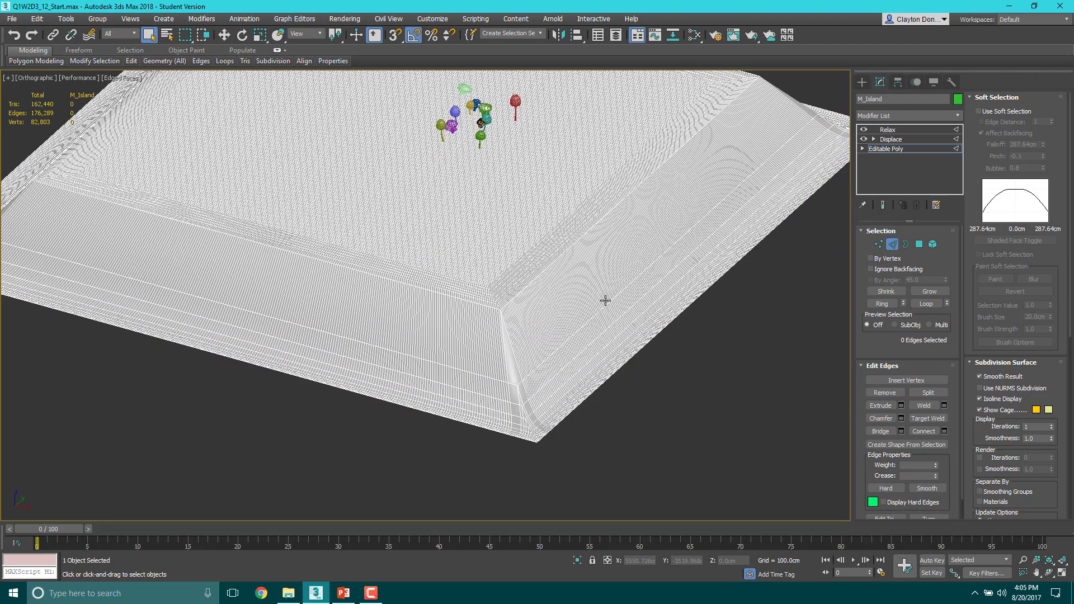
Leave edge editing and activate the Relax modifier in the island's stack to inspect the displaced terrain around the edited slopes.
{"action": "left_click", "coordinate": [892, 245]}
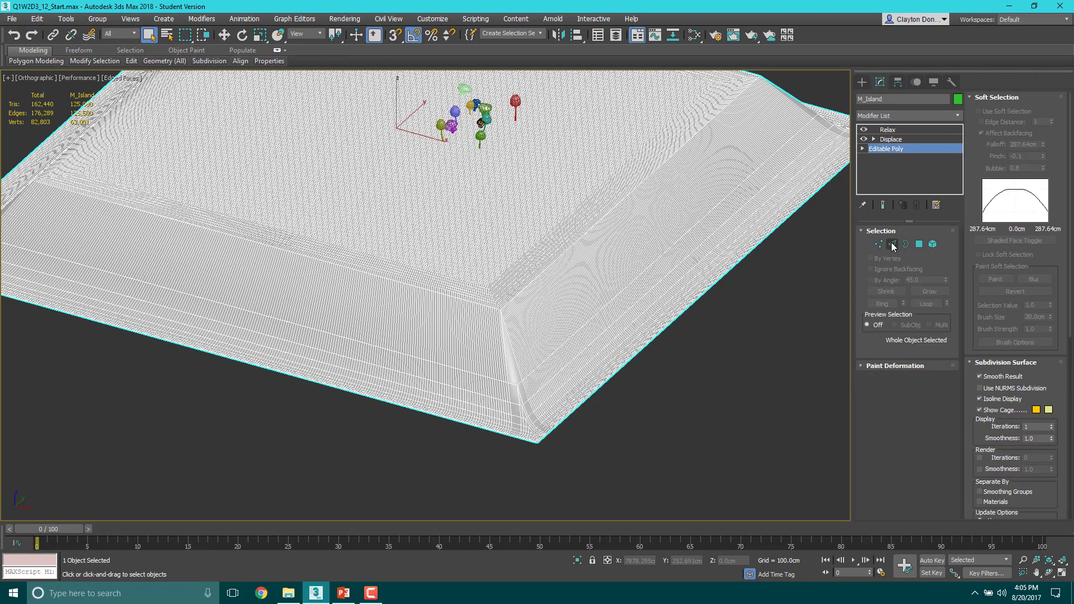
{"action": "left_click", "coordinate": [892, 130]}
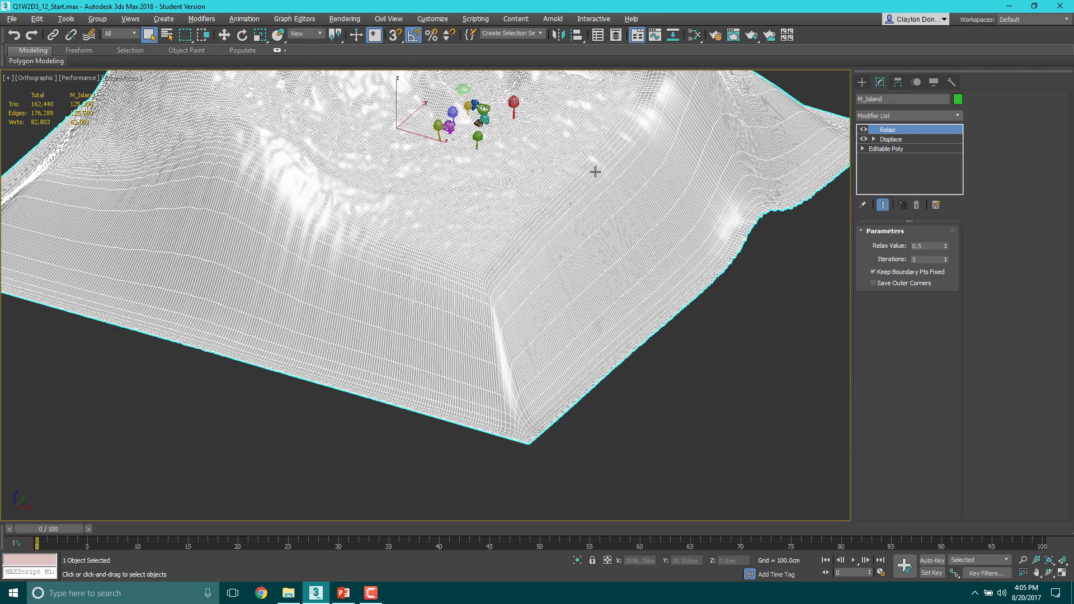
{"action": "middle_click_drag", "start_coordinate": [595, 172], "coordinate": [231, 291], "text": "alt"}
{"action": "middle_click_drag", "start_coordinate": [502, 336], "coordinate": [443, 274], "text": "alt"}
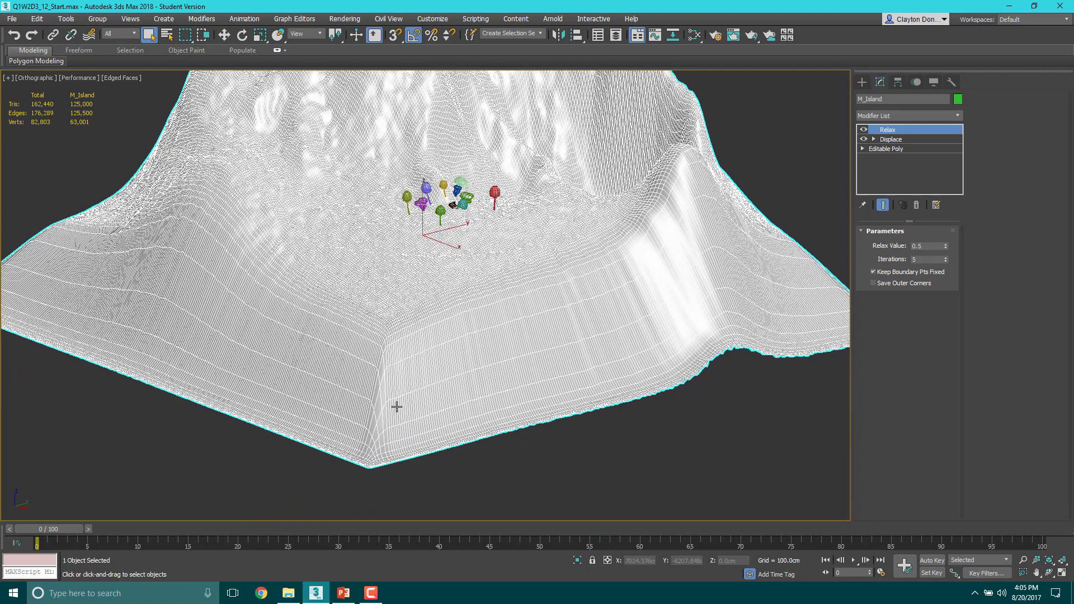
{"action": "scroll", "coordinate": [484, 256], "scroll_direction": "up", "scroll_amount": 4}
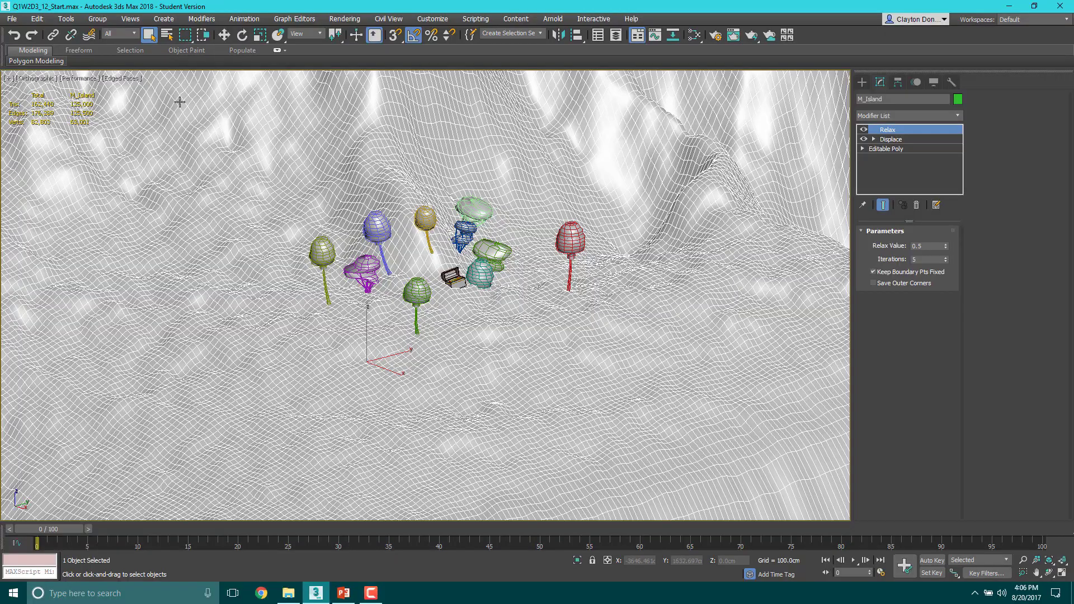
Frame the foliage area of the island and switch the viewport to a Perspective view.
{"action": "middle_click_drag", "start_coordinate": [180, 101], "coordinate": [552, 207]}
{"action": "scroll", "coordinate": [406, 276], "scroll_direction": "down", "scroll_amount": 3}
{"action": "key", "text": "p"}
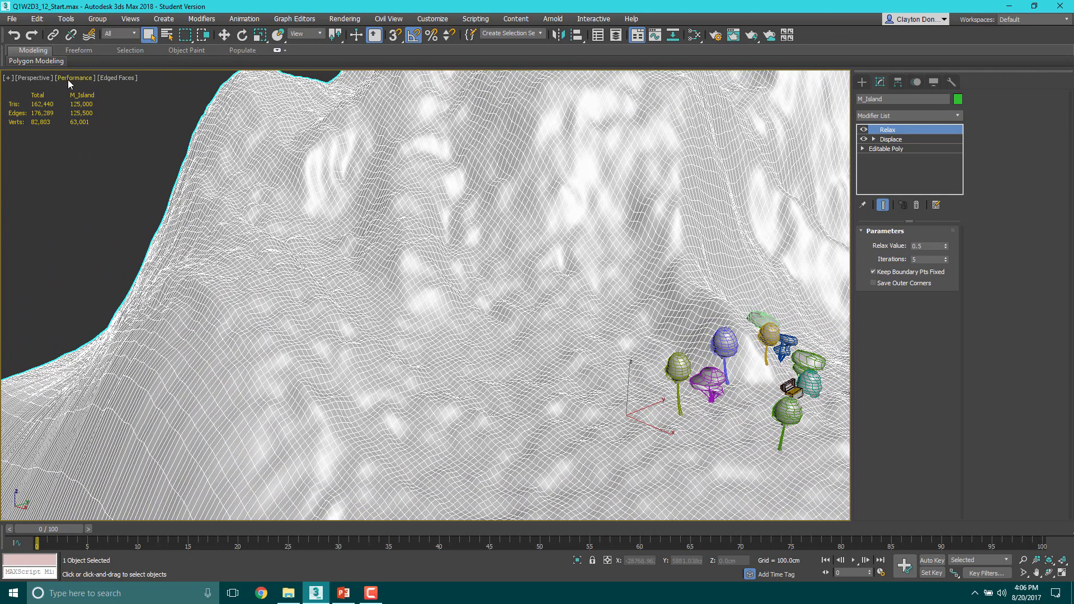
Try the Standard viewport quality on the edged terrain and set it back to Performance.
{"action": "left_click", "coordinate": [119, 78]}
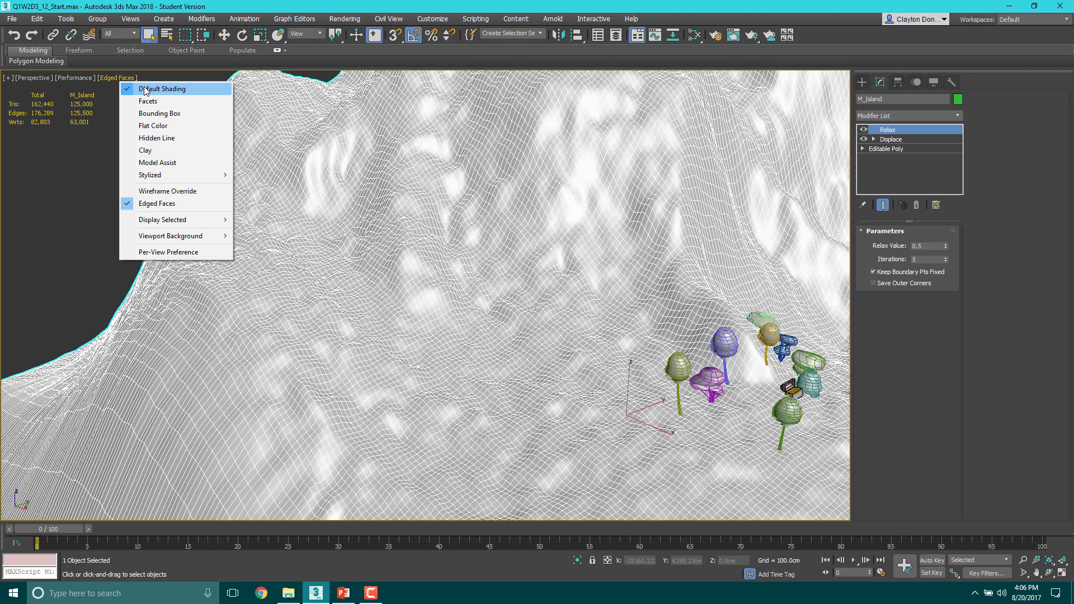
{"action": "left_click", "coordinate": [75, 79]}
{"action": "left_click", "coordinate": [75, 79]}
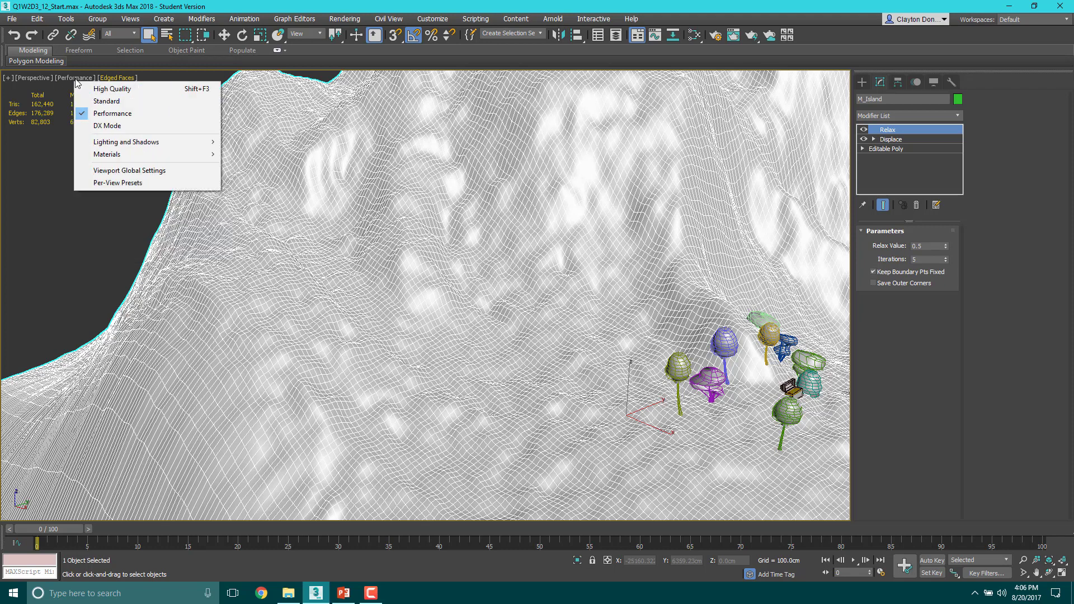
{"action": "left_click", "coordinate": [116, 102]}
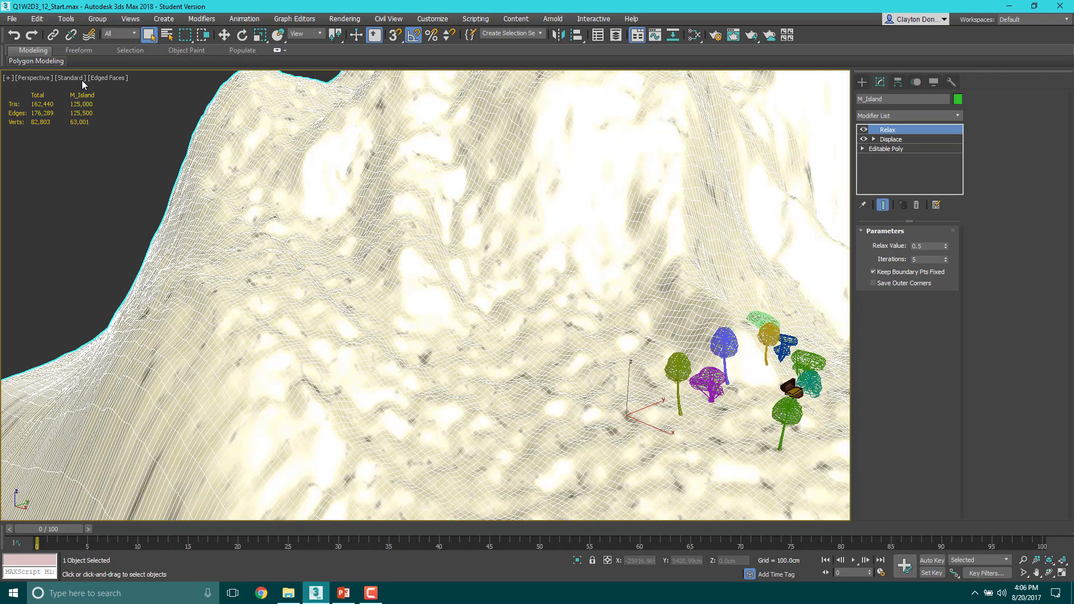
{"action": "left_click", "coordinate": [82, 79]}
{"action": "left_click", "coordinate": [99, 110]}
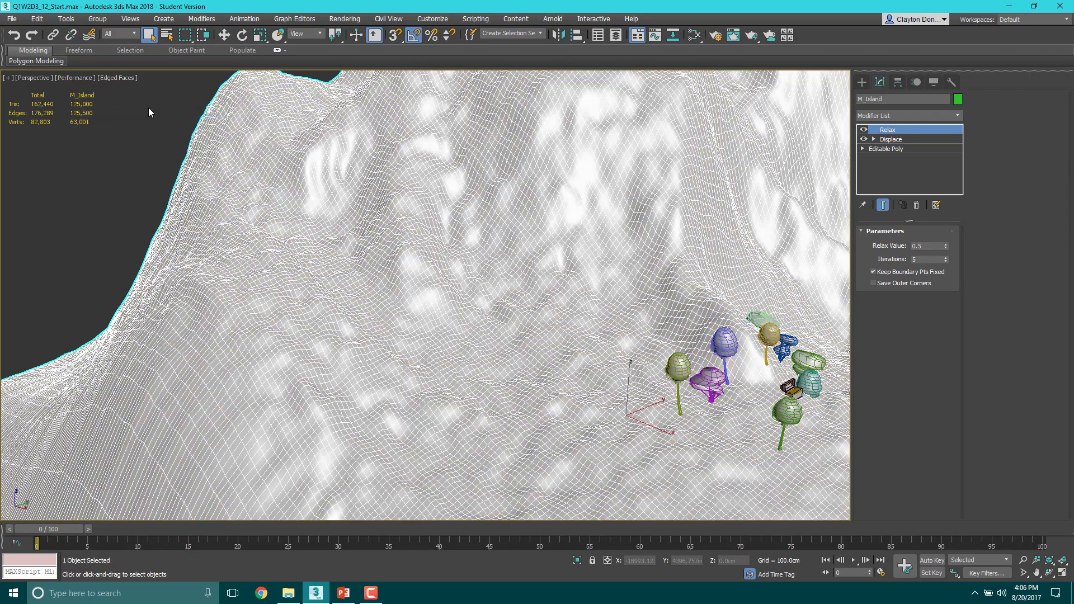
List the scene's objects by name and highlight Foliage001 through Foliage010.
{"action": "middle_click_drag", "start_coordinate": [148, 108], "coordinate": [110, 110]}
{"action": "scroll", "coordinate": [111, 109], "scroll_direction": "down", "scroll_amount": 2}
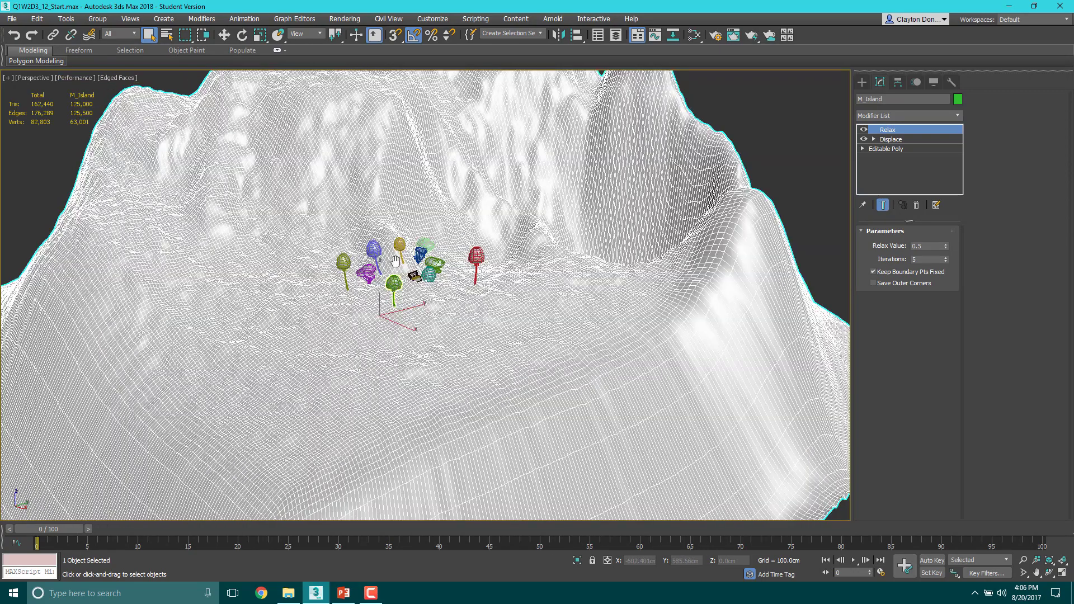
{"action": "scroll", "coordinate": [395, 260], "scroll_direction": "up", "scroll_amount": 5}
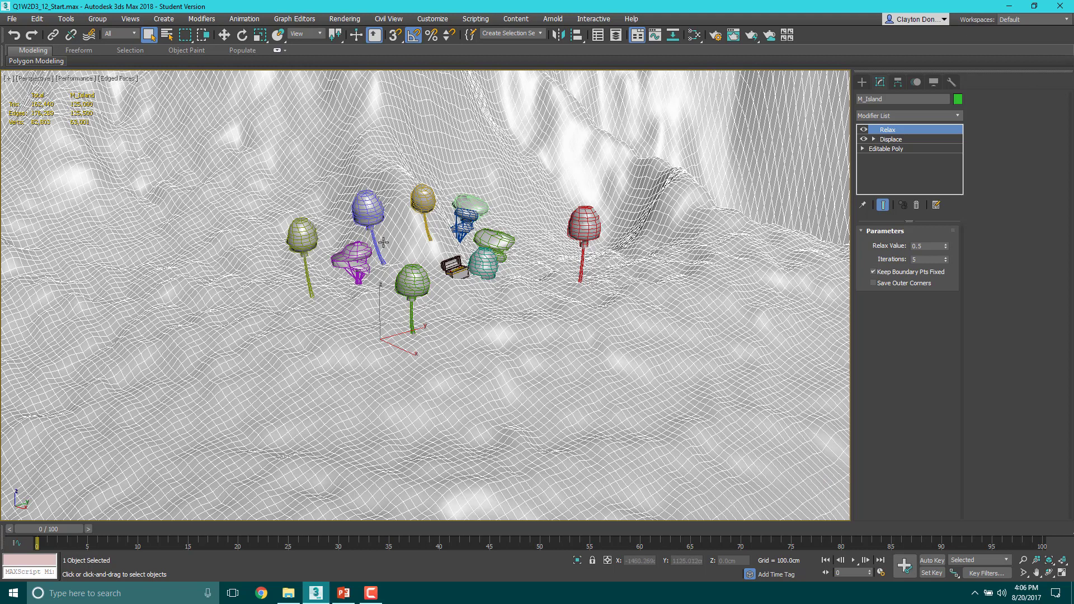
{"action": "key", "text": "h"}
{"action": "left_click_drag", "start_coordinate": [115, 9], "coordinate": [408, 125]}
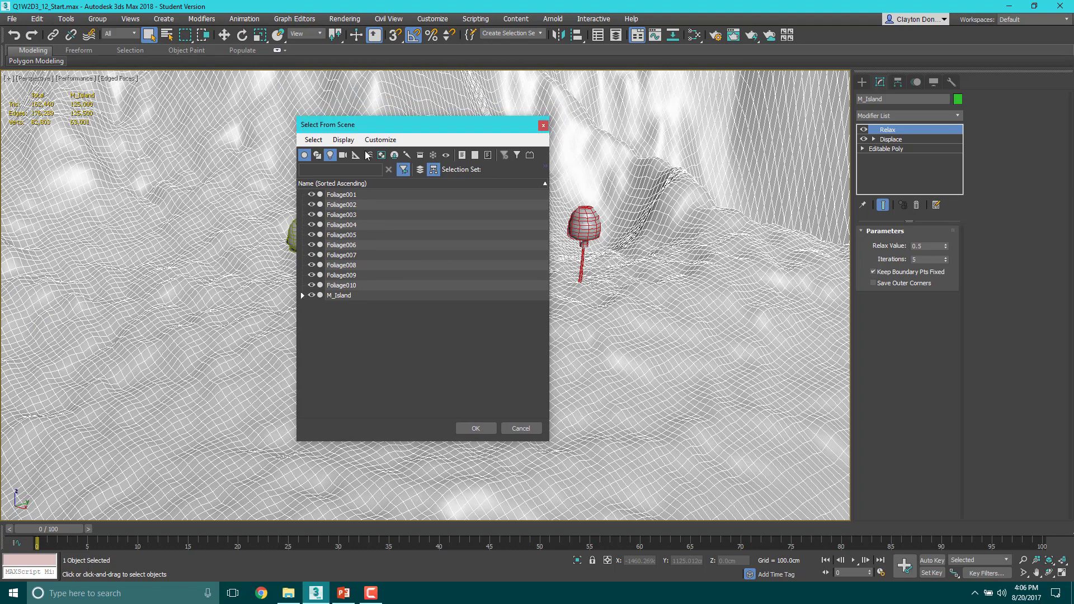
{"action": "left_click_drag", "start_coordinate": [381, 124], "coordinate": [618, 130]}
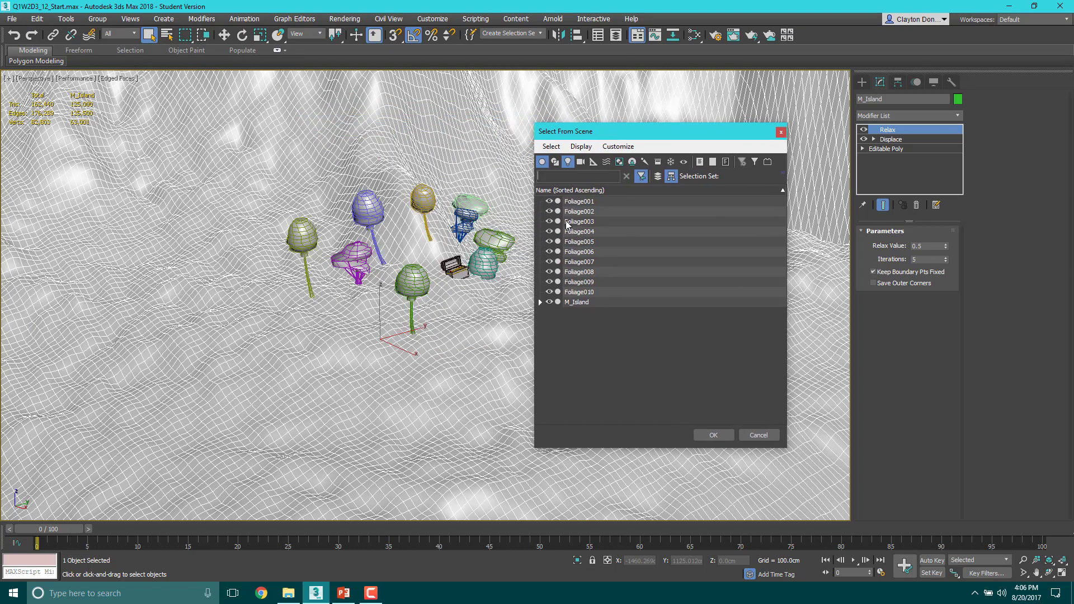
{"action": "left_click", "coordinate": [588, 302]}
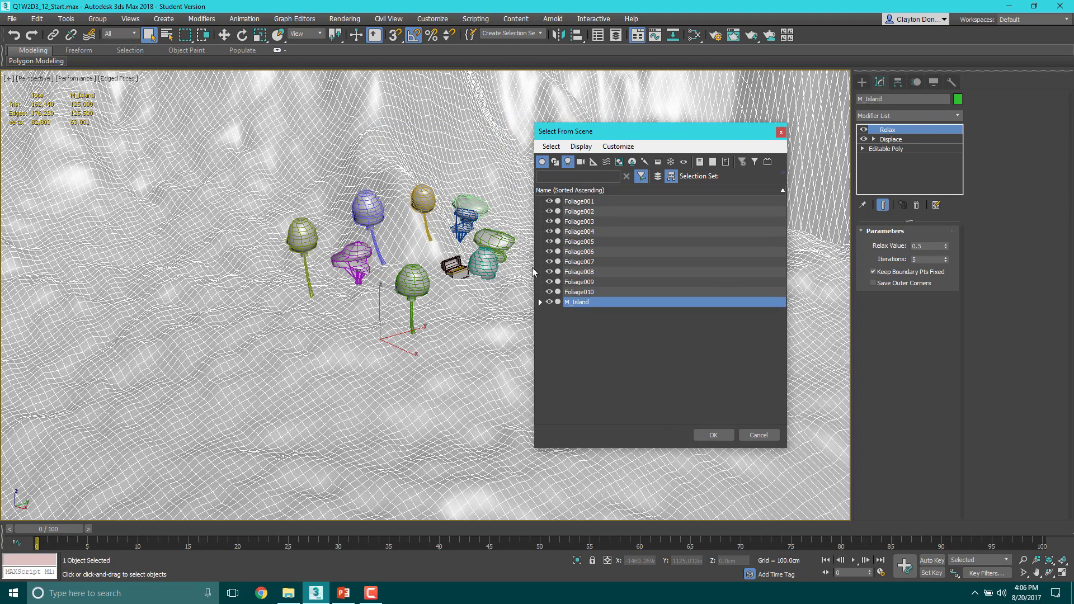
{"action": "left_click", "coordinate": [578, 203]}
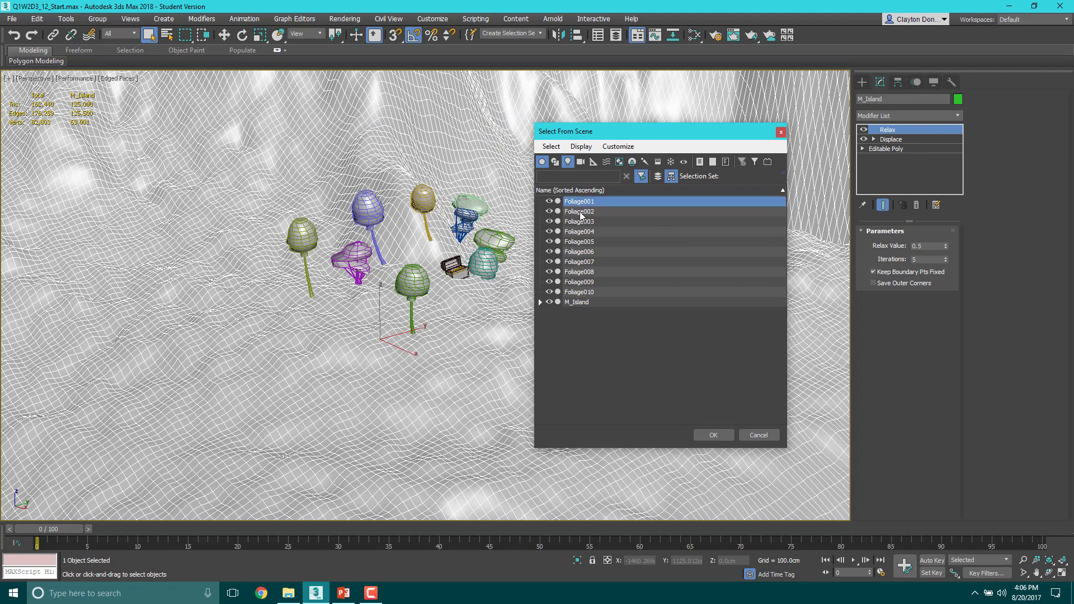
{"action": "left_click", "coordinate": [593, 293], "text": "shift"}
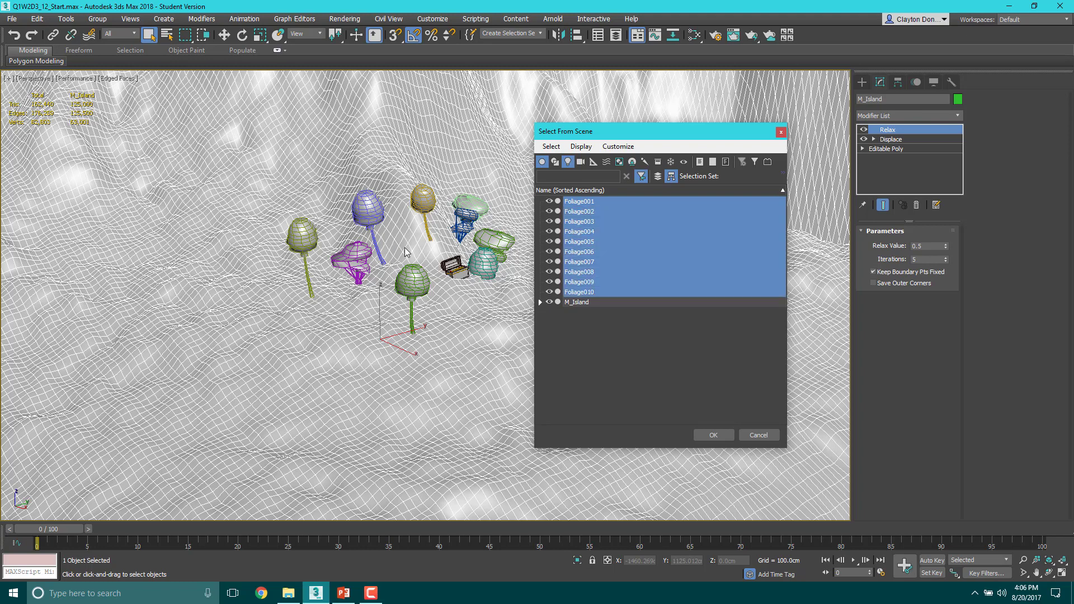
Expand the M_Island and M_Chest hierarchies in the object list and select only Foliage001 through Foliage010 in the scene.
{"action": "left_click", "coordinate": [539, 302]}
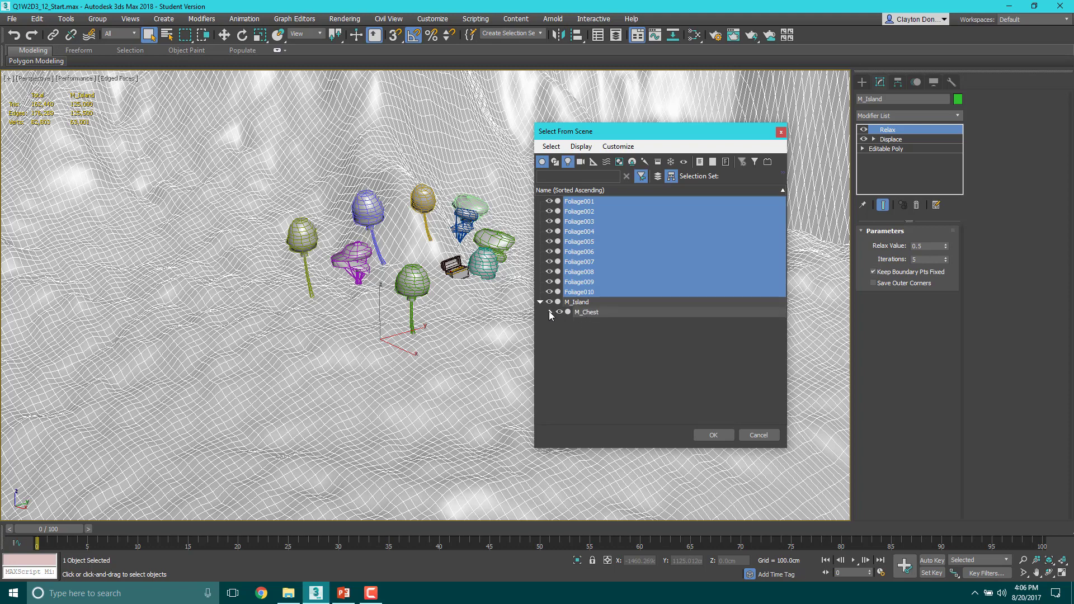
{"action": "left_click", "coordinate": [550, 312]}
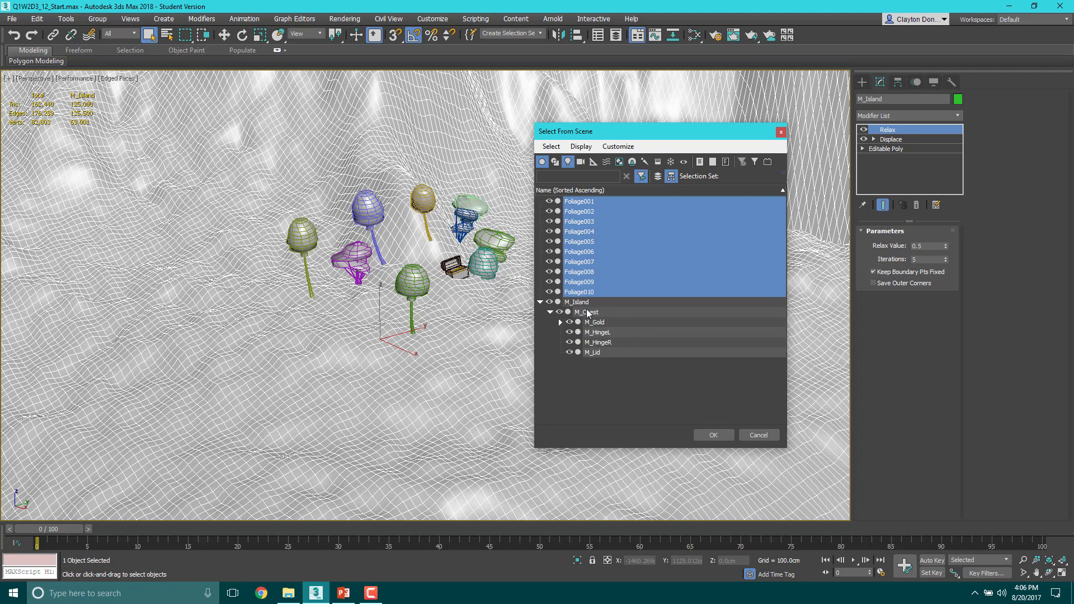
{"action": "left_click", "coordinate": [582, 202]}
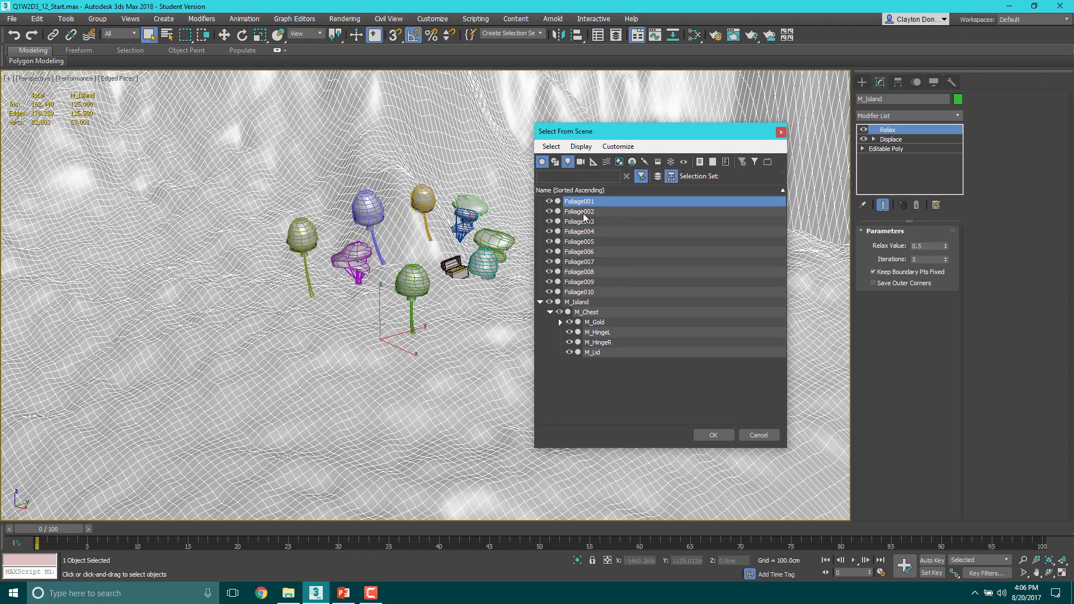
{"action": "left_click", "coordinate": [585, 295], "text": "shift"}
{"action": "left_click", "coordinate": [695, 437]}
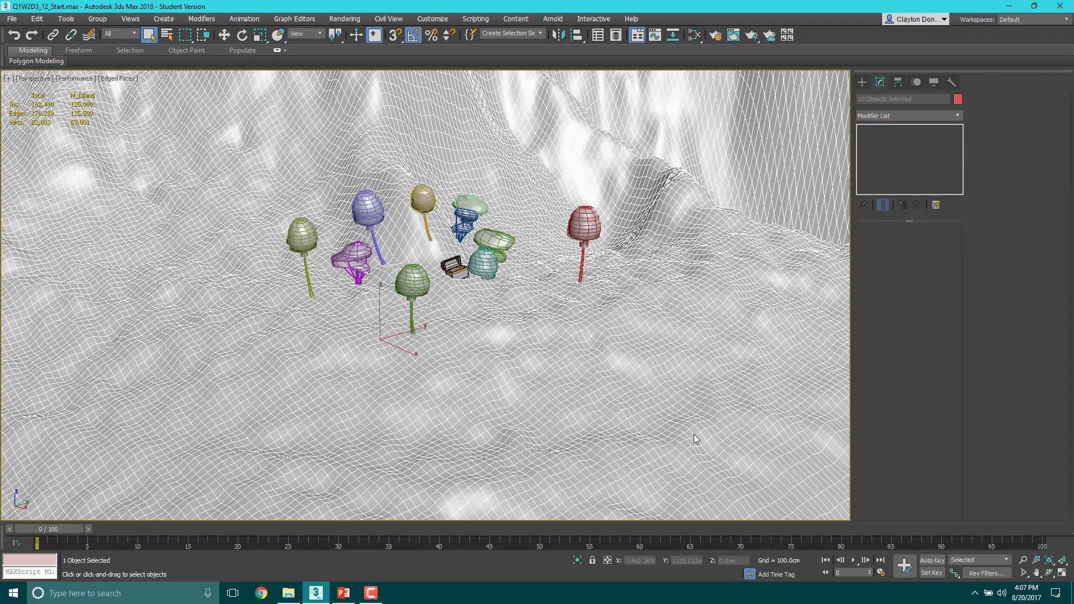
Link the ten selected foliage objects to M_Island as their parent and return to the Select tool.
{"action": "scroll", "coordinate": [366, 347], "scroll_direction": "down", "scroll_amount": 8}
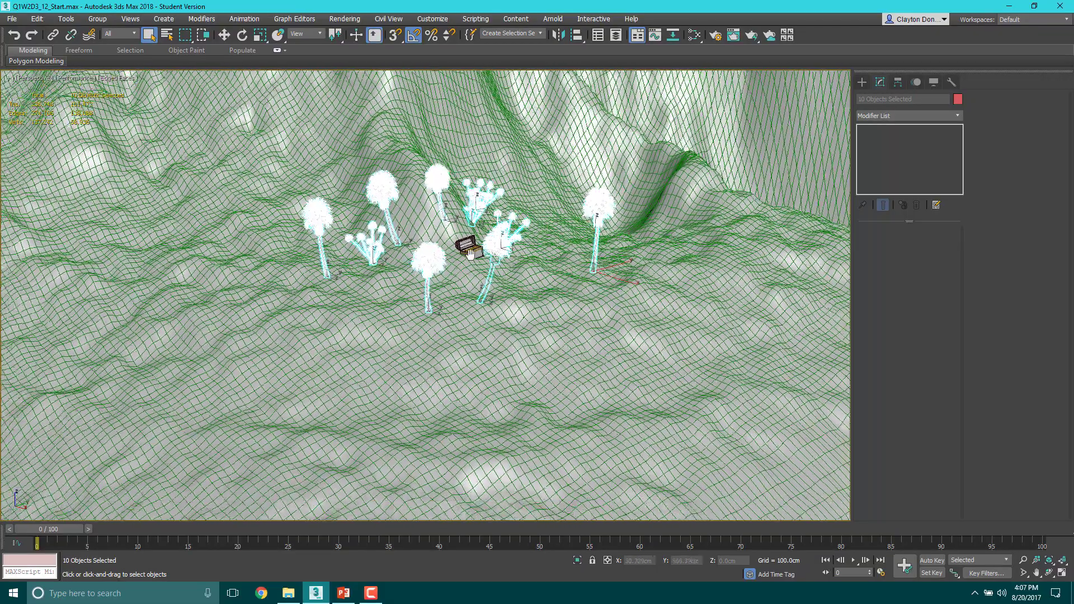
{"action": "scroll", "coordinate": [366, 346], "scroll_direction": "up", "scroll_amount": 6}
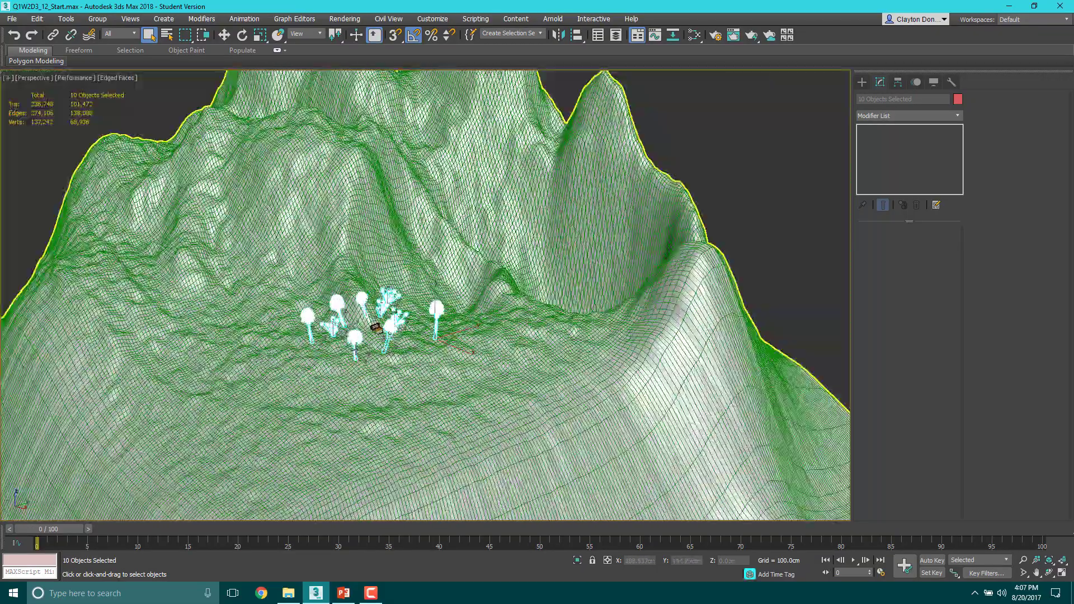
{"action": "scroll", "coordinate": [383, 361], "scroll_direction": "up", "scroll_amount": 5}
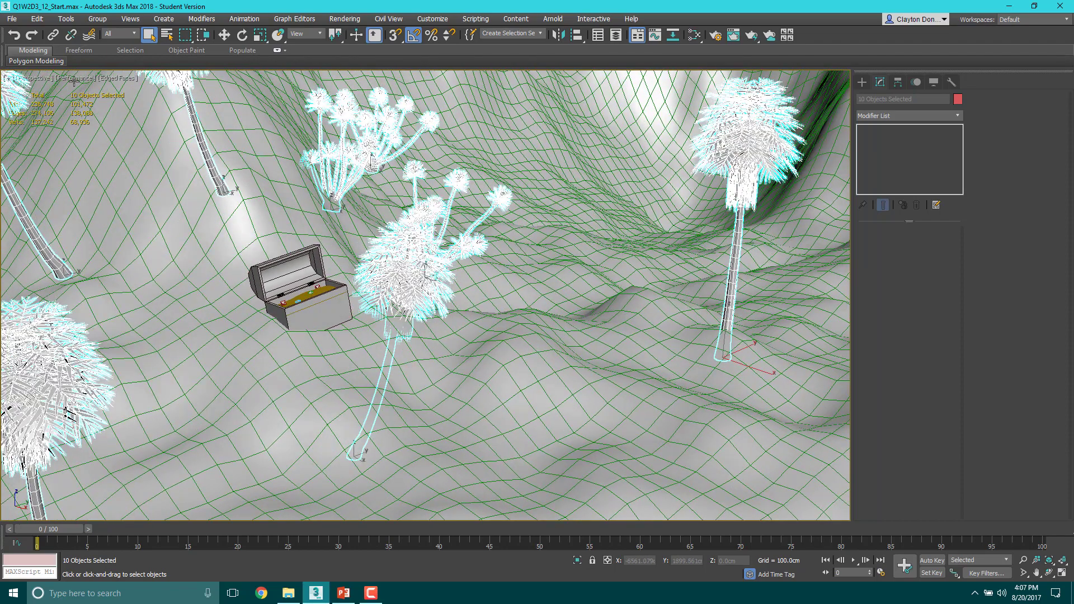
{"action": "left_click", "coordinate": [53, 35]}
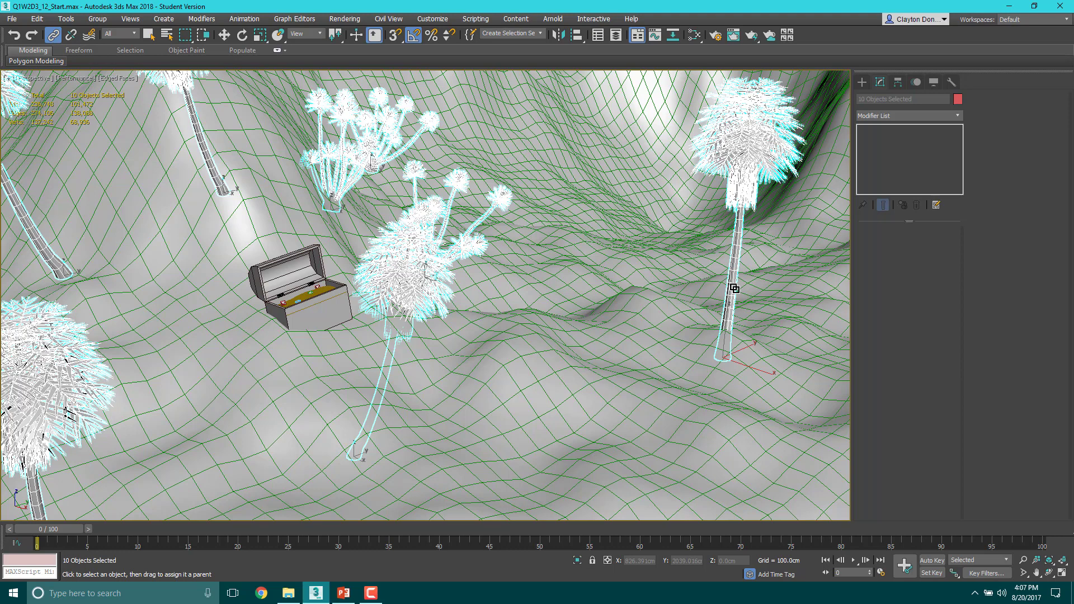
{"action": "left_click_drag", "start_coordinate": [733, 288], "coordinate": [628, 411]}
{"action": "left_click_drag", "start_coordinate": [628, 410], "coordinate": [629, 401]}
{"action": "key", "text": "q"}
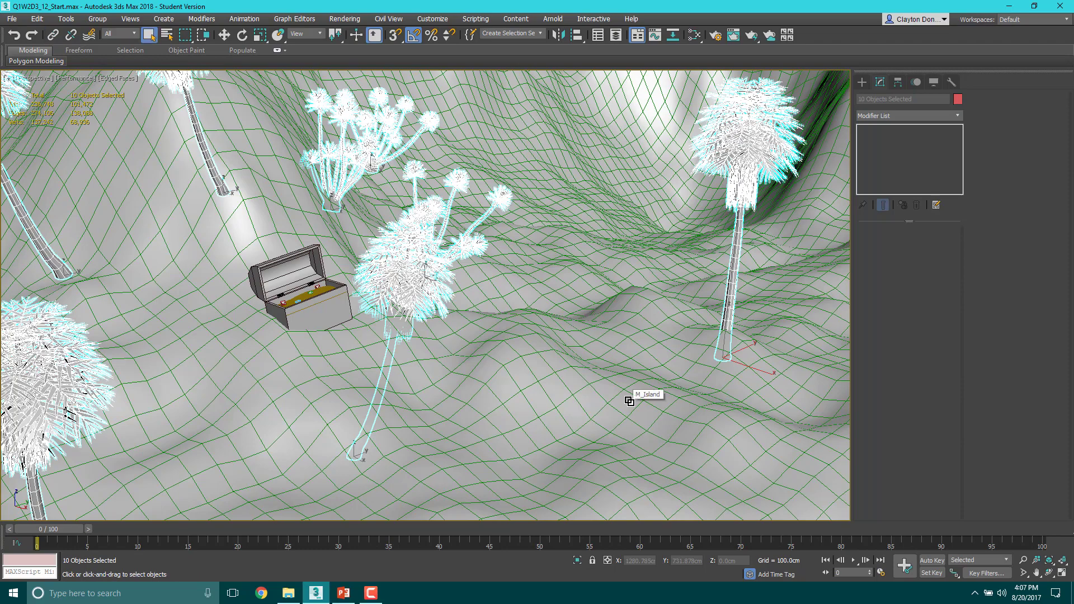
Select only M_Island, move it vertically to test that the linked foliage follows, and undo the move.
{"action": "scroll", "coordinate": [575, 385], "scroll_direction": "down", "scroll_amount": 5}
{"action": "scroll", "coordinate": [720, 274], "scroll_direction": "down", "scroll_amount": 5}
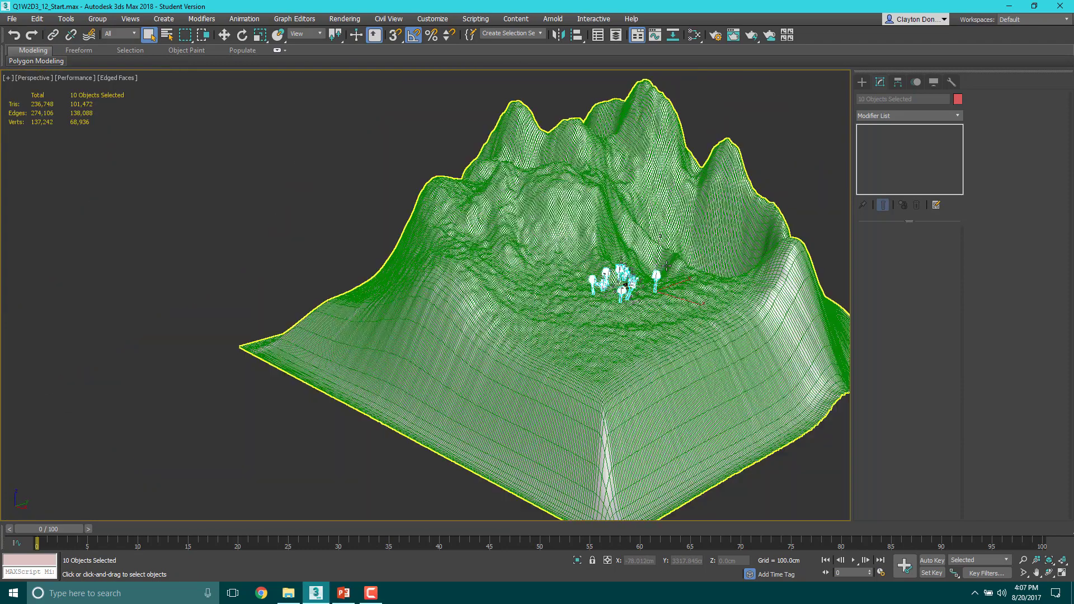
{"action": "key", "text": "ctrl+d"}
{"action": "key", "text": "w"}
{"action": "left_click", "coordinate": [623, 376]}
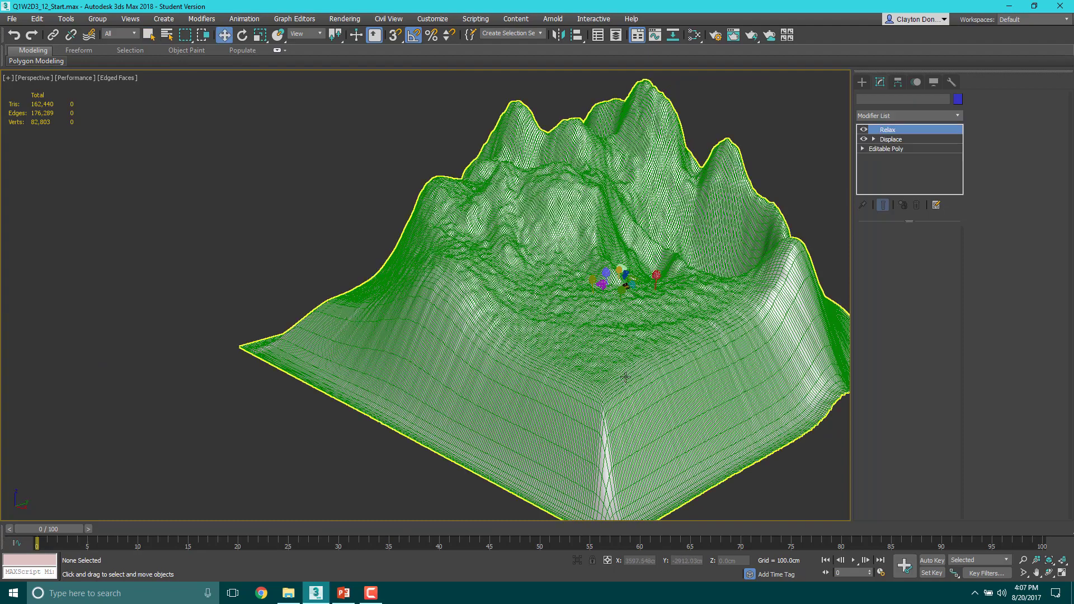
{"action": "left_click_drag", "start_coordinate": [580, 271], "coordinate": [584, 294]}
{"action": "key", "text": "ctrl+z"}
{"action": "middle_click_drag", "start_coordinate": [665, 284], "coordinate": [435, 222]}
{"action": "scroll", "coordinate": [594, 209], "scroll_direction": "up", "scroll_amount": 4}
{"action": "scroll", "coordinate": [403, 301], "scroll_direction": "down", "scroll_amount": 5}
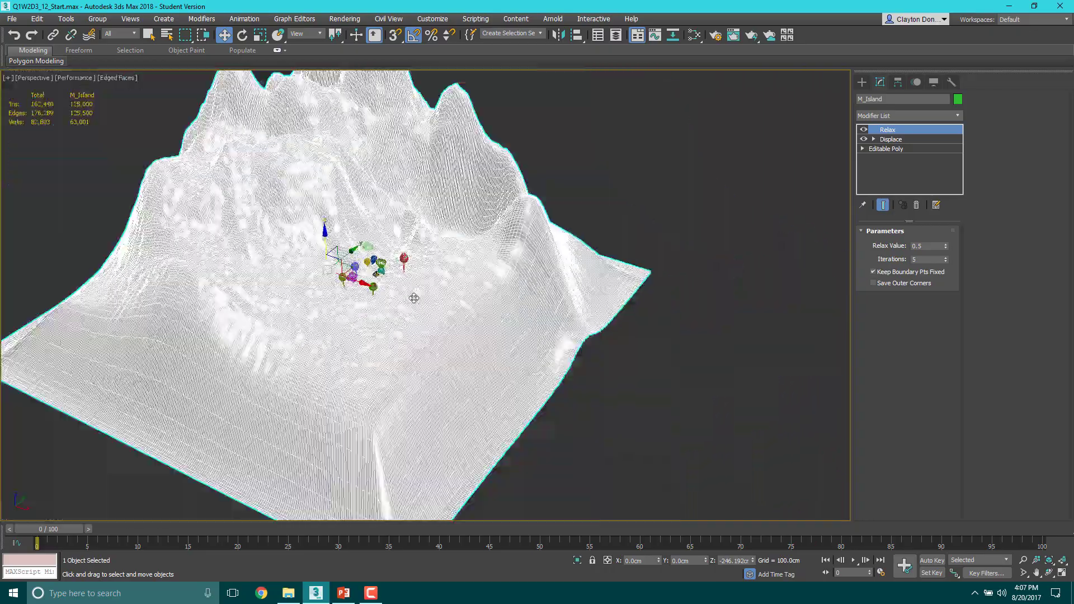
Select every object in the scene, hide the selection, and unhide everything again.
{"action": "left_click", "coordinate": [763, 172]}
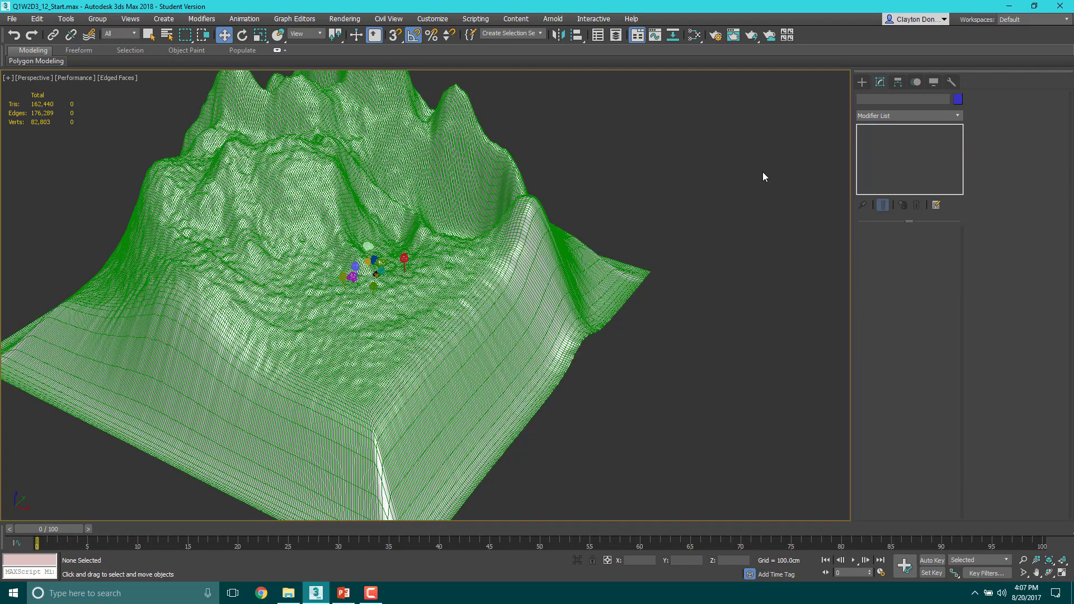
{"action": "key", "text": "ctrl+a"}
{"action": "right_click", "coordinate": [595, 277]}
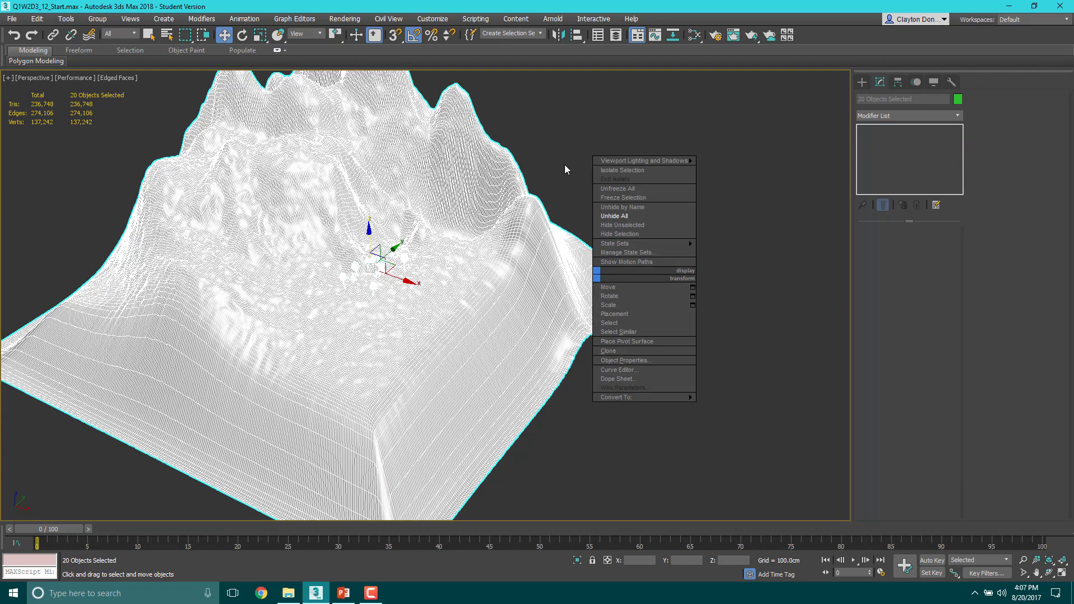
{"action": "left_click", "coordinate": [618, 235]}
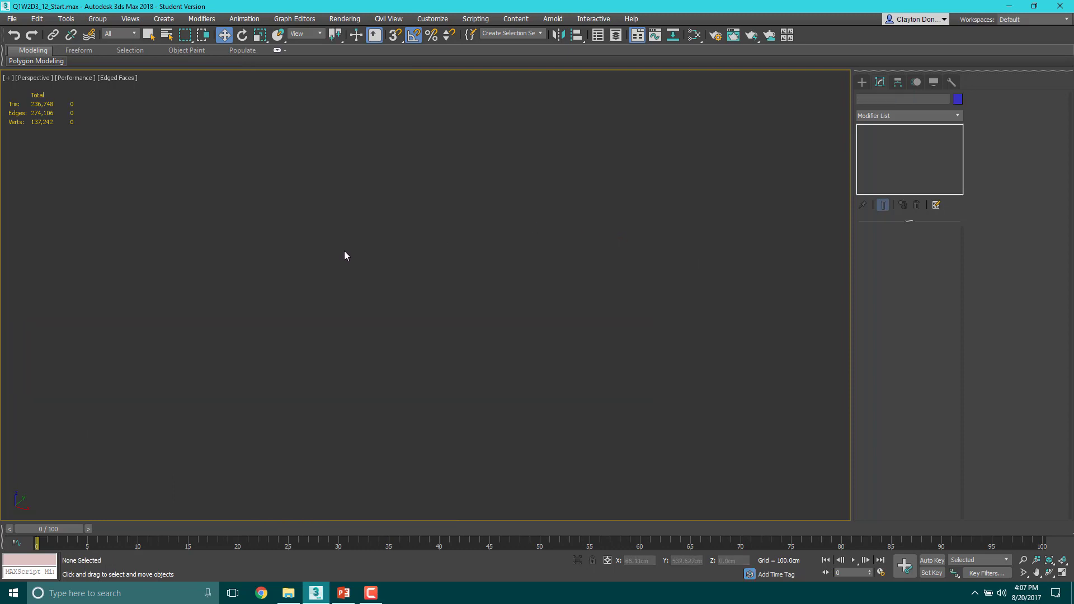
{"action": "middle_click_drag", "start_coordinate": [344, 256], "coordinate": [439, 314]}
{"action": "right_click", "coordinate": [438, 313]}
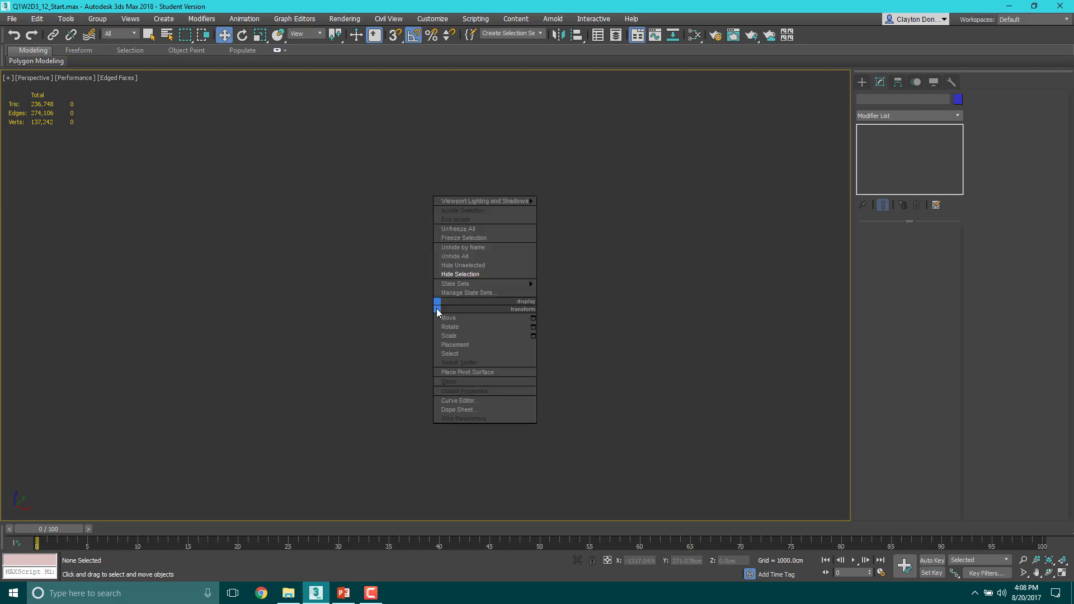
{"action": "left_click", "coordinate": [457, 257]}
{"action": "scroll", "coordinate": [441, 318], "scroll_direction": "up", "scroll_amount": 10}
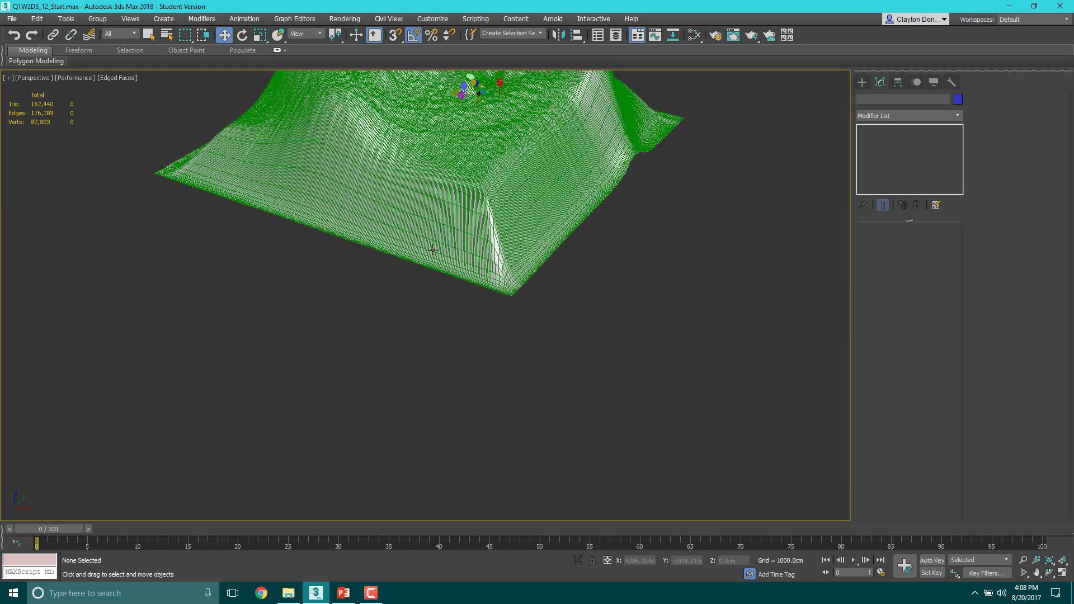
{"action": "middle_click_drag", "start_coordinate": [473, 330], "coordinate": [471, 338]}
In the Top view, select the whole island with its foliage and chest, hide them, and return to a Perspective view.
{"action": "key", "text": "t"}
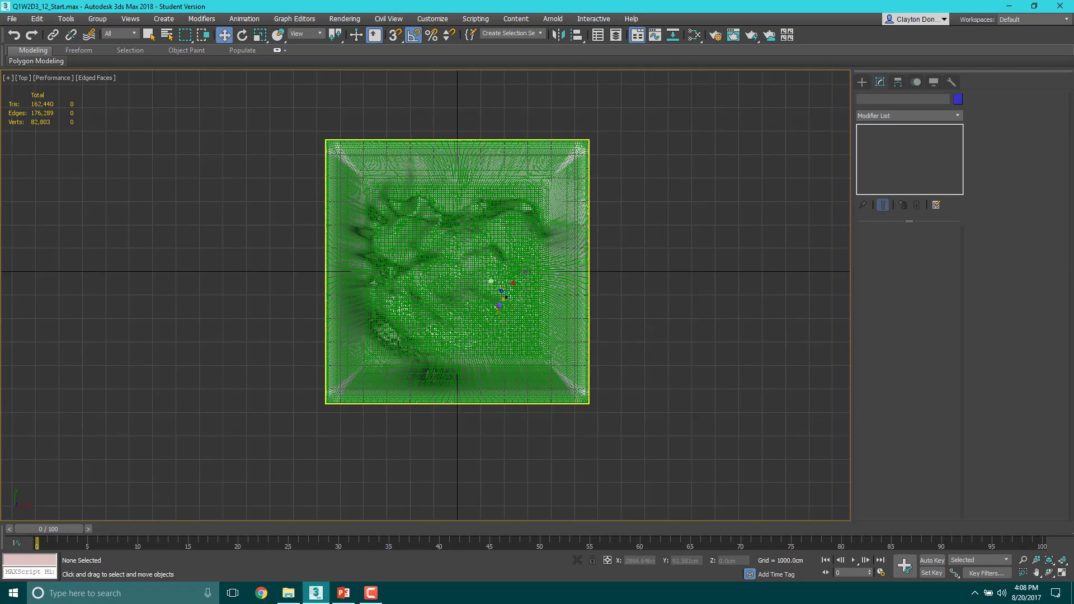
{"action": "left_click_drag", "start_coordinate": [272, 116], "coordinate": [506, 290]}
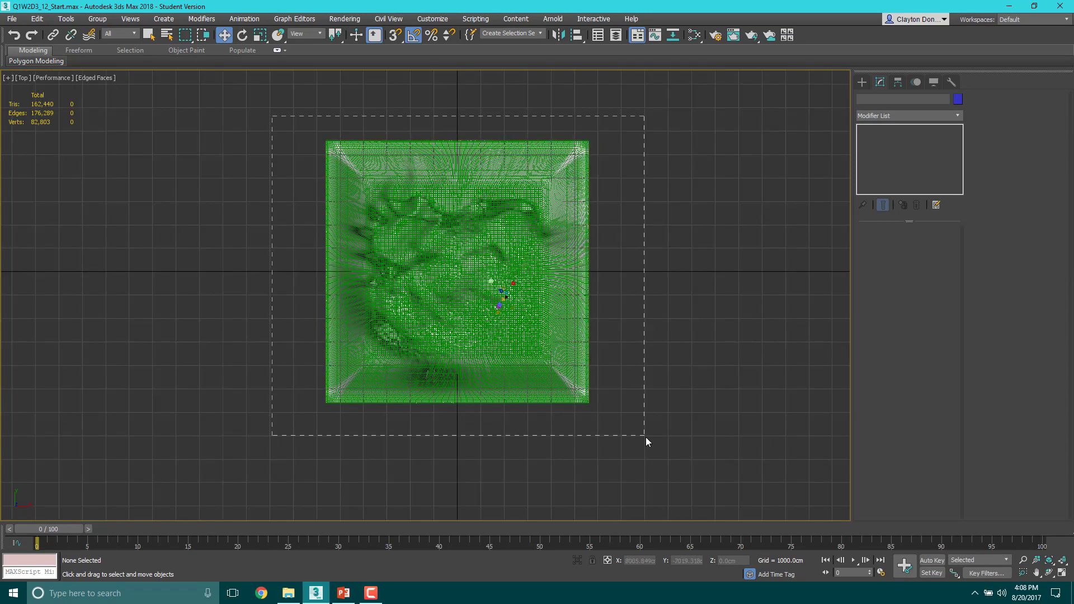
{"action": "left_click_drag", "start_coordinate": [645, 438], "coordinate": [645, 438]}
{"action": "right_click", "coordinate": [543, 301]}
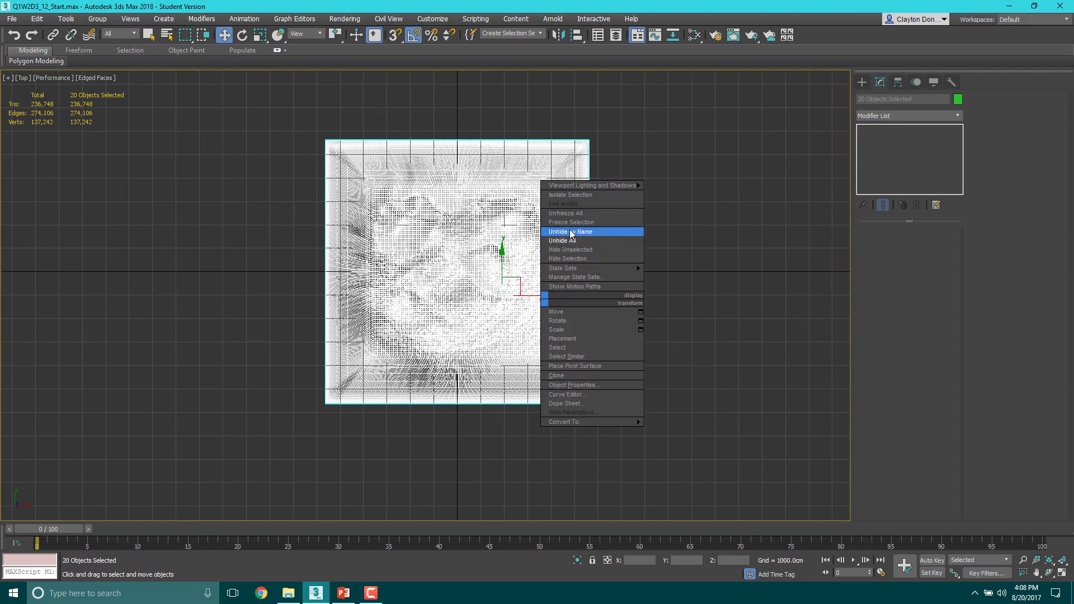
{"action": "left_click", "coordinate": [568, 259]}
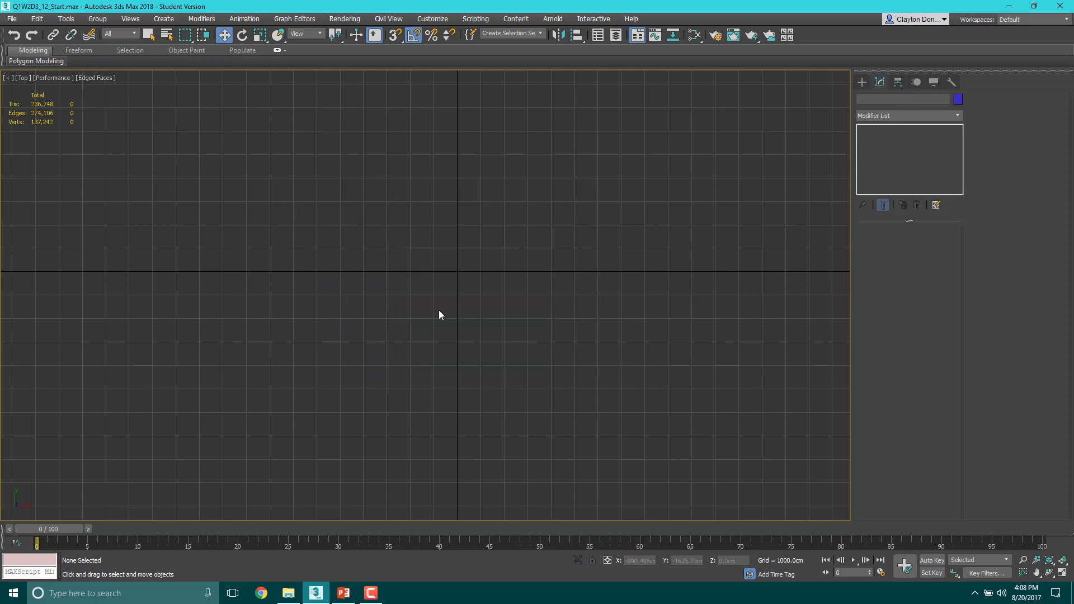
{"action": "middle_click_drag", "start_coordinate": [444, 334], "coordinate": [425, 286], "text": "alt"}
{"action": "scroll", "coordinate": [424, 282], "scroll_direction": "up", "scroll_amount": 4}
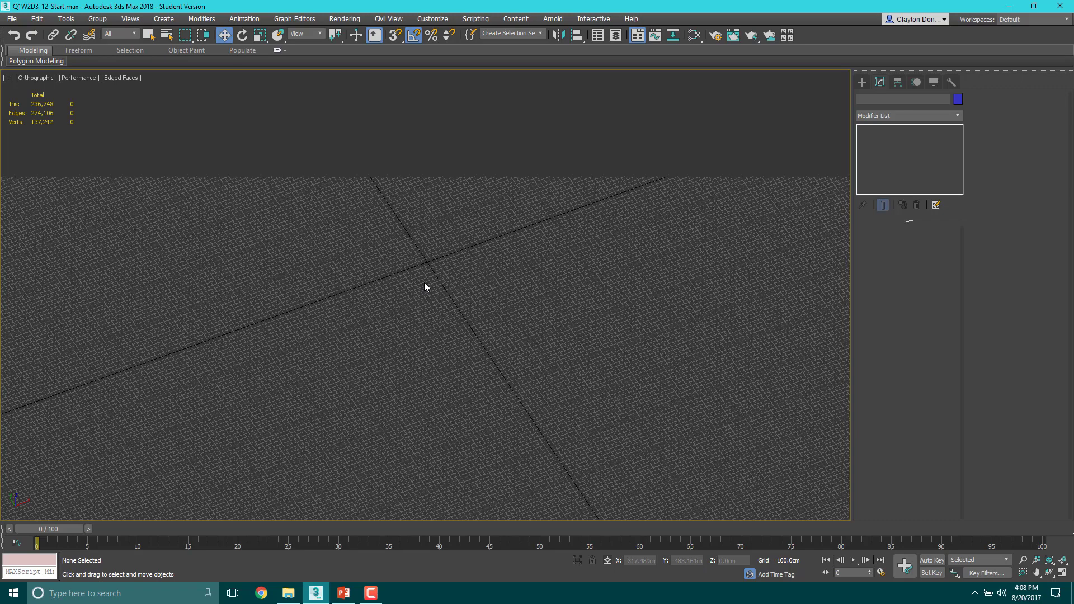
{"action": "key", "text": "p"}
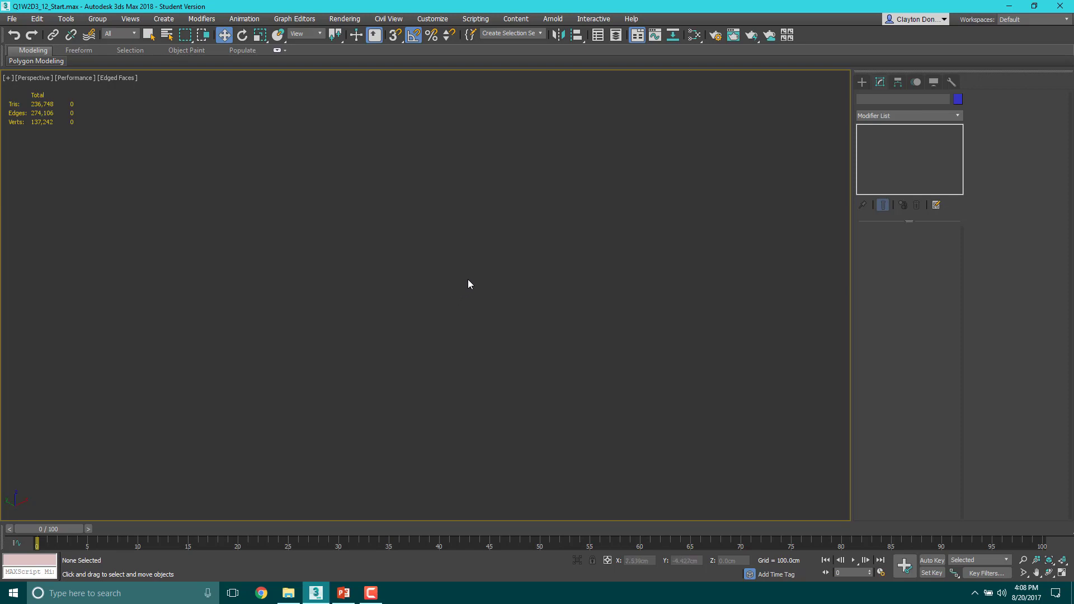
Bring M_Island back into view as the selected object and frame it in the Top view.
{"action": "left_click", "coordinate": [752, 249]}
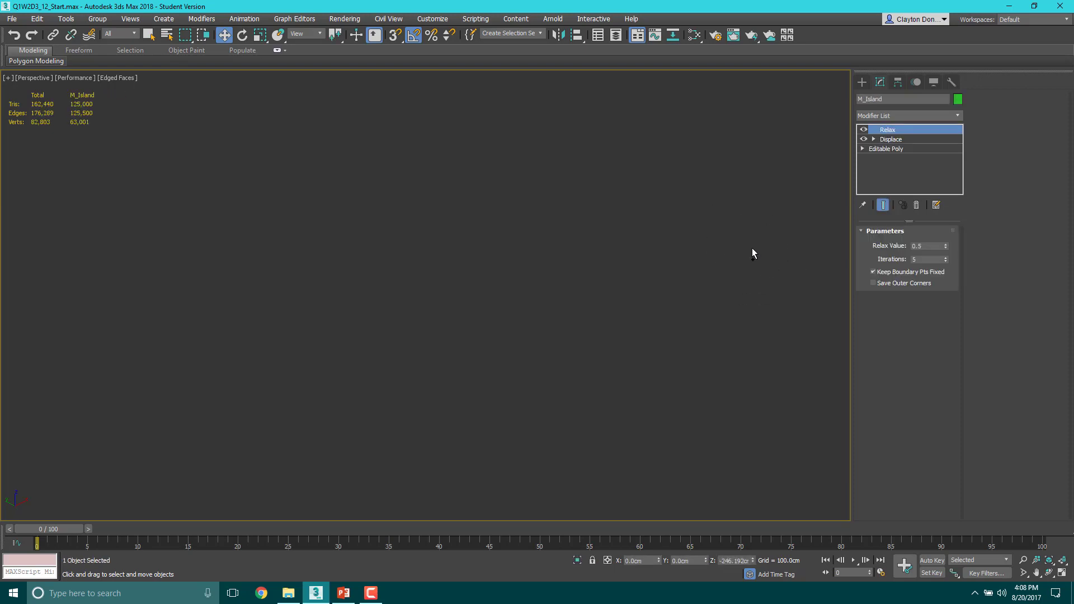
{"action": "key", "text": "z"}
{"action": "middle_click_drag", "start_coordinate": [552, 376], "coordinate": [581, 283]}
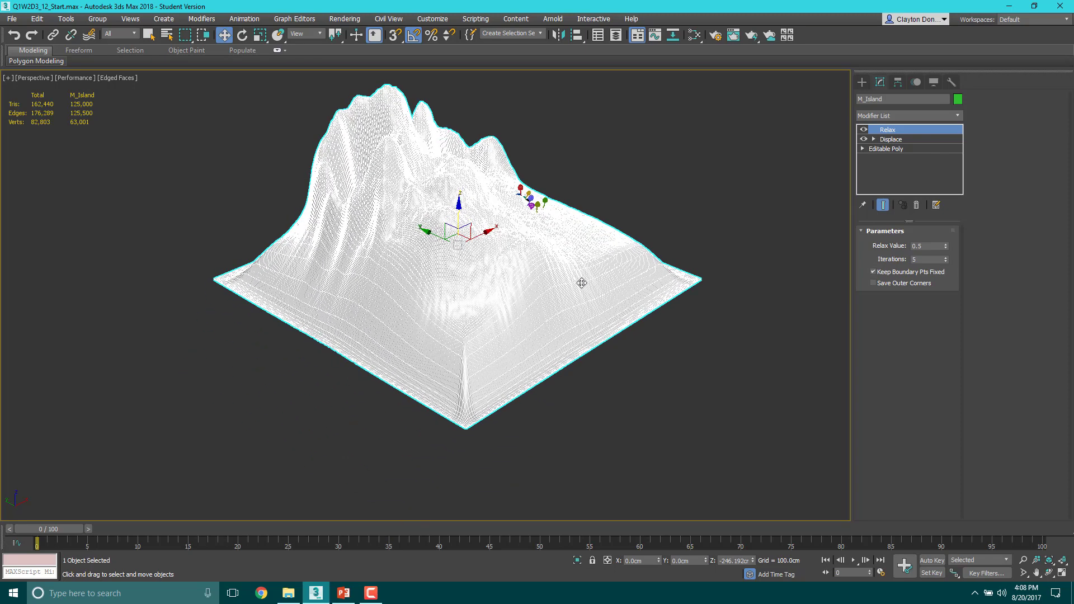
{"action": "scroll", "coordinate": [581, 282], "scroll_direction": "up", "scroll_amount": 2}
{"action": "scroll", "coordinate": [581, 283], "scroll_direction": "up", "scroll_amount": 1}
{"action": "key", "text": "t"}
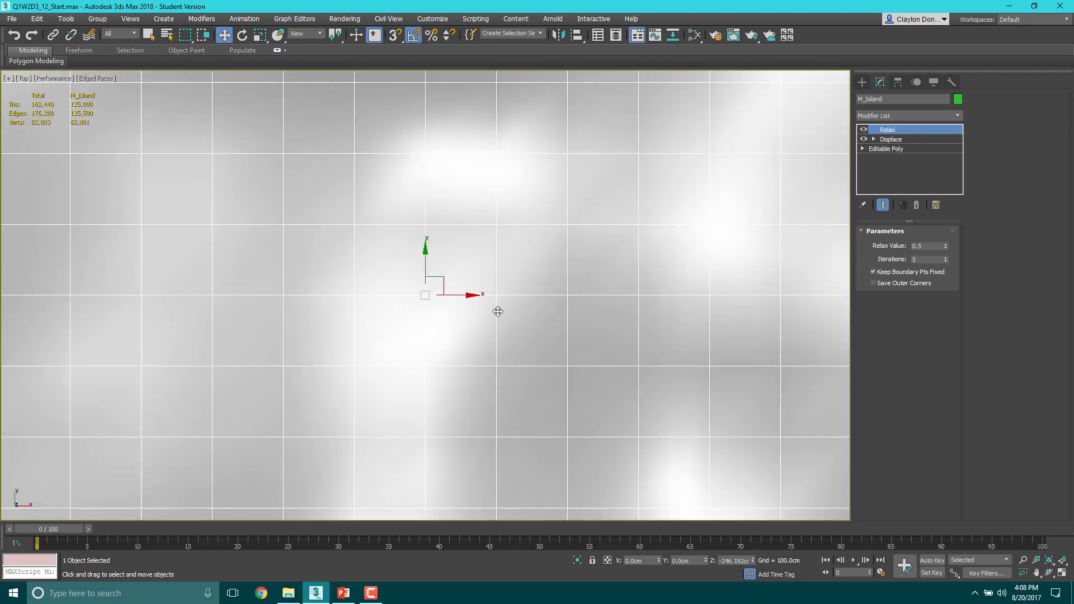
{"action": "key", "text": "z"}
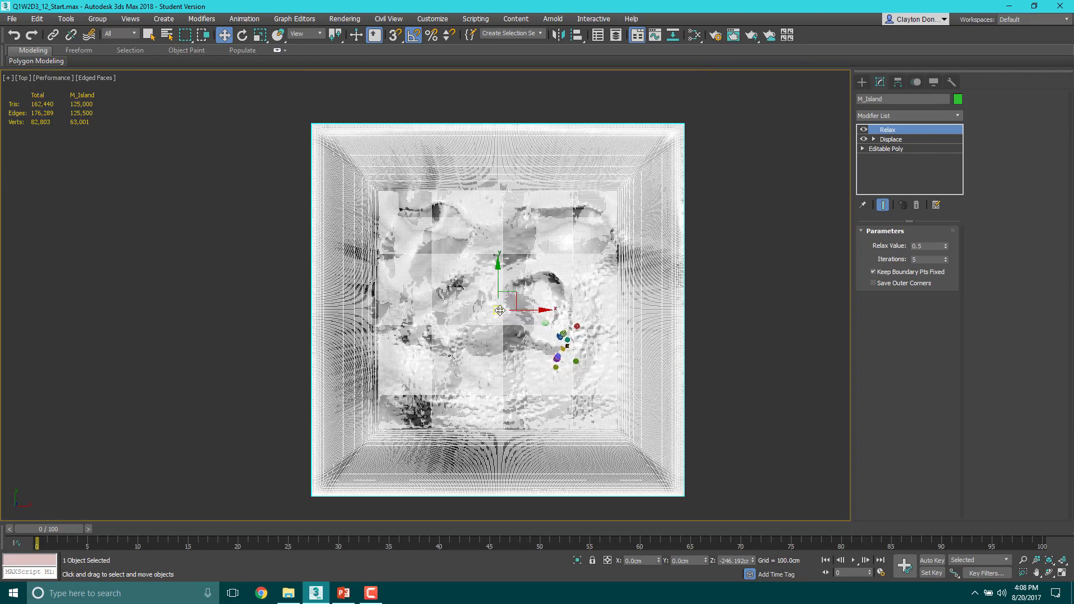
Hide only M_Island and undo it, then try moving the island in the Top view and undo that move.
{"action": "right_click", "coordinate": [452, 241]}
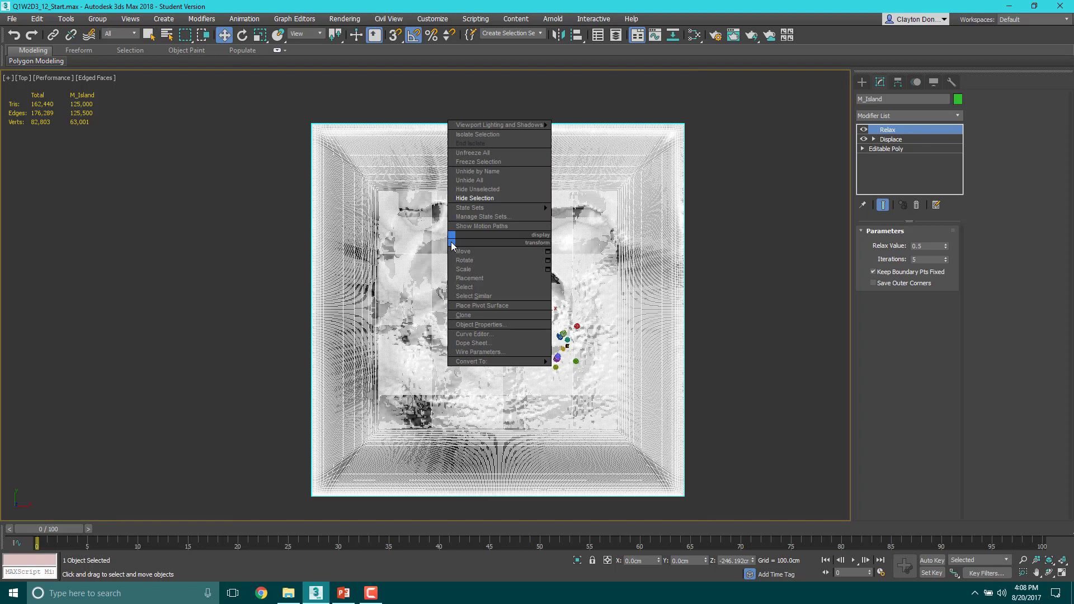
{"action": "left_click", "coordinate": [480, 198]}
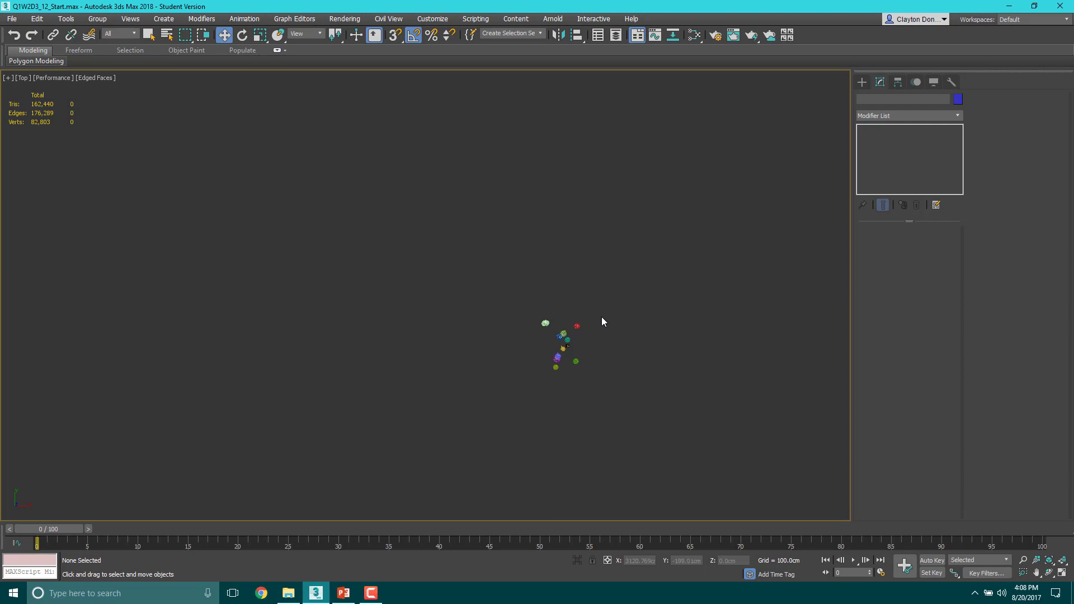
{"action": "key", "text": "ctrl+z"}
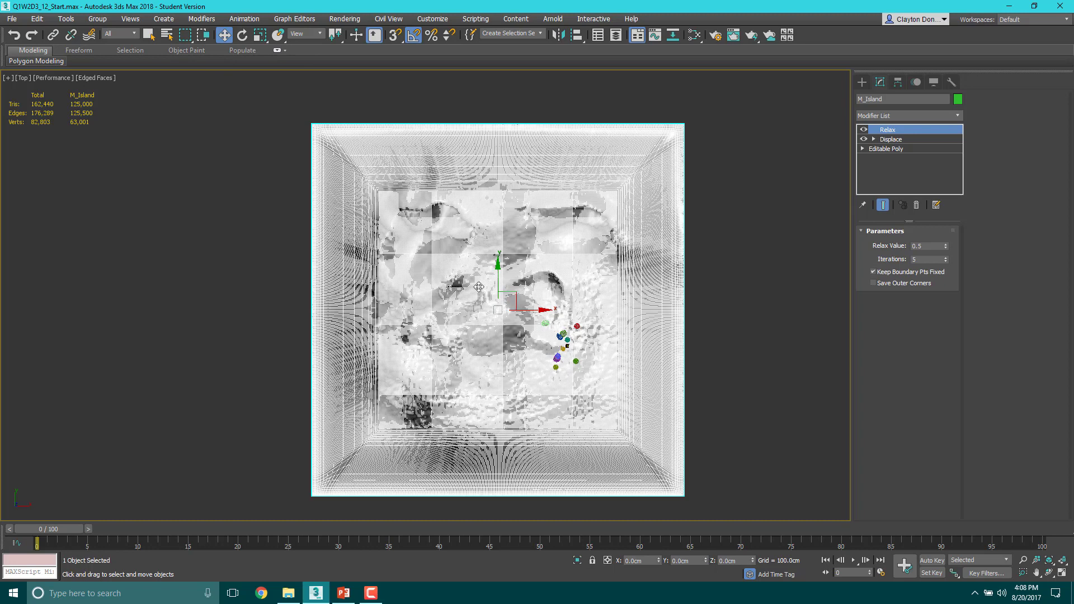
{"action": "left_click_drag", "start_coordinate": [512, 293], "coordinate": [512, 259]}
{"action": "key", "text": "ctrl+z"}
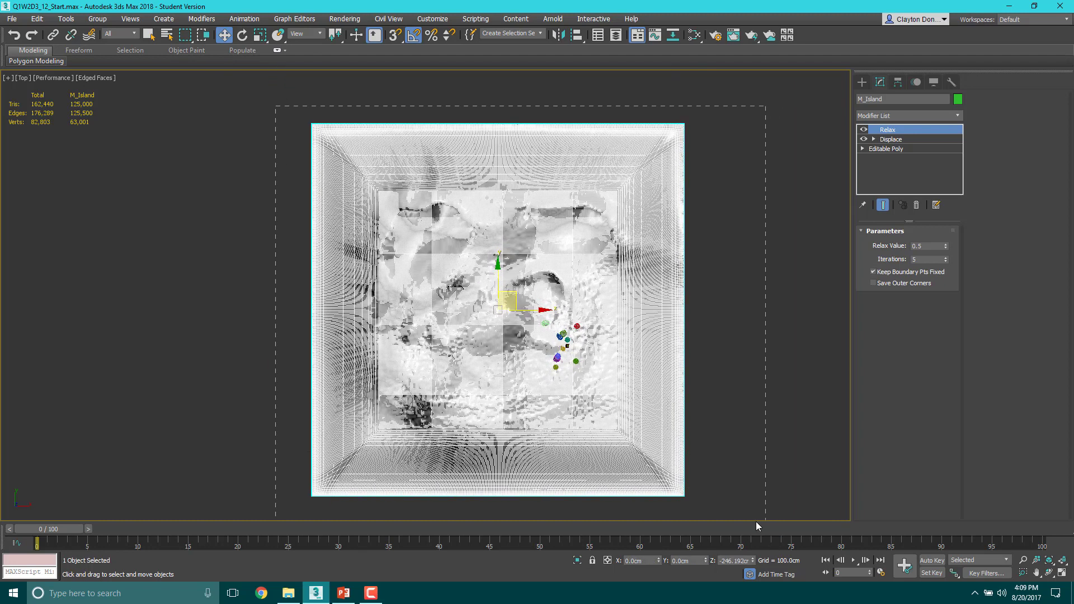
Select the whole island with all its linked objects, turn on the home grid, and hide the selection.
{"action": "left_click_drag", "start_coordinate": [756, 521], "coordinate": [754, 518]}
{"action": "key", "text": "g"}
{"action": "middle_click_drag", "start_coordinate": [745, 359], "coordinate": [677, 356]}
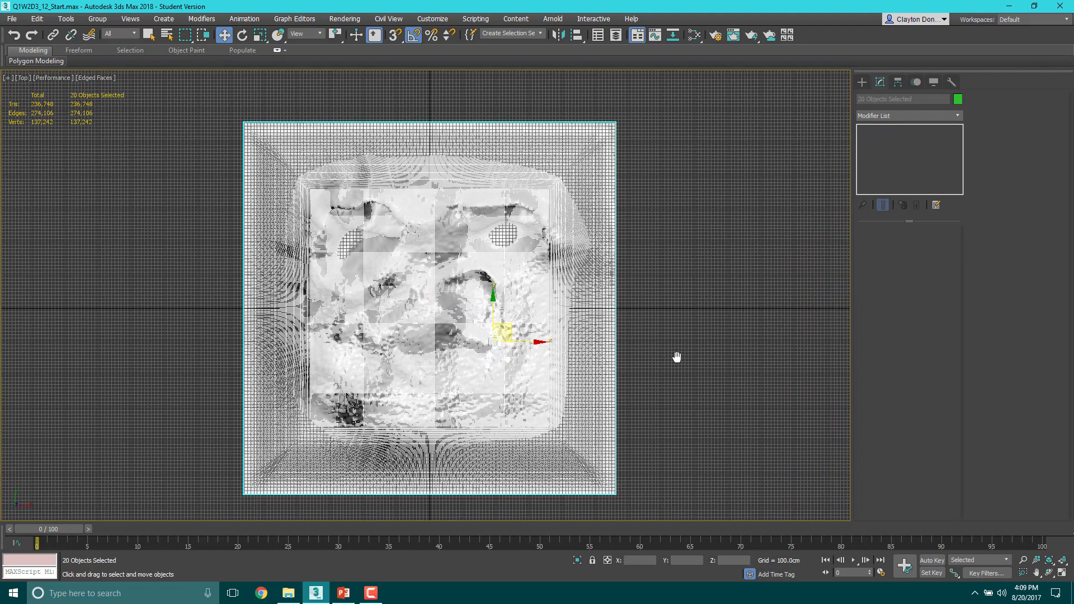
{"action": "right_click", "coordinate": [559, 342]}
{"action": "left_click", "coordinate": [592, 307]}
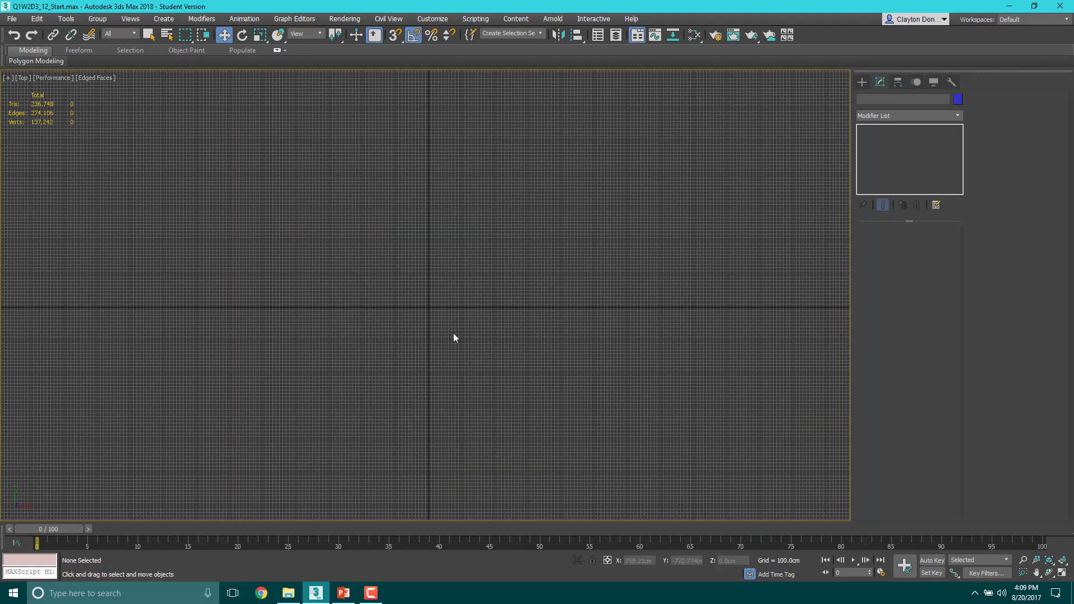
Create a square Plane at the origin by keyboard entry, 25000 cm long, with 300 length and width segments.
{"action": "left_click", "coordinate": [863, 83]}
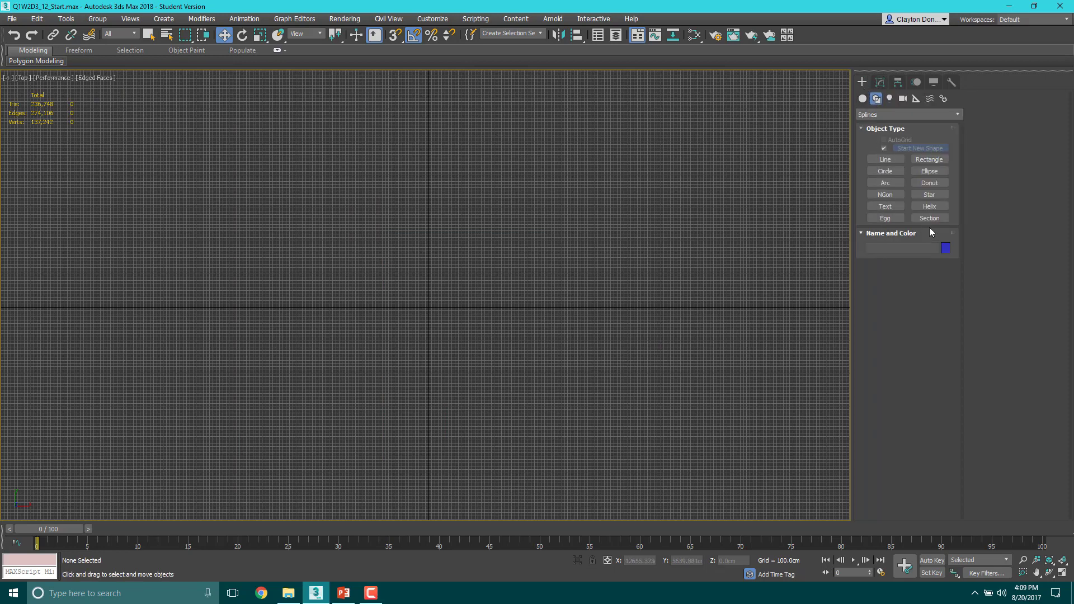
{"action": "left_click", "coordinate": [862, 99]}
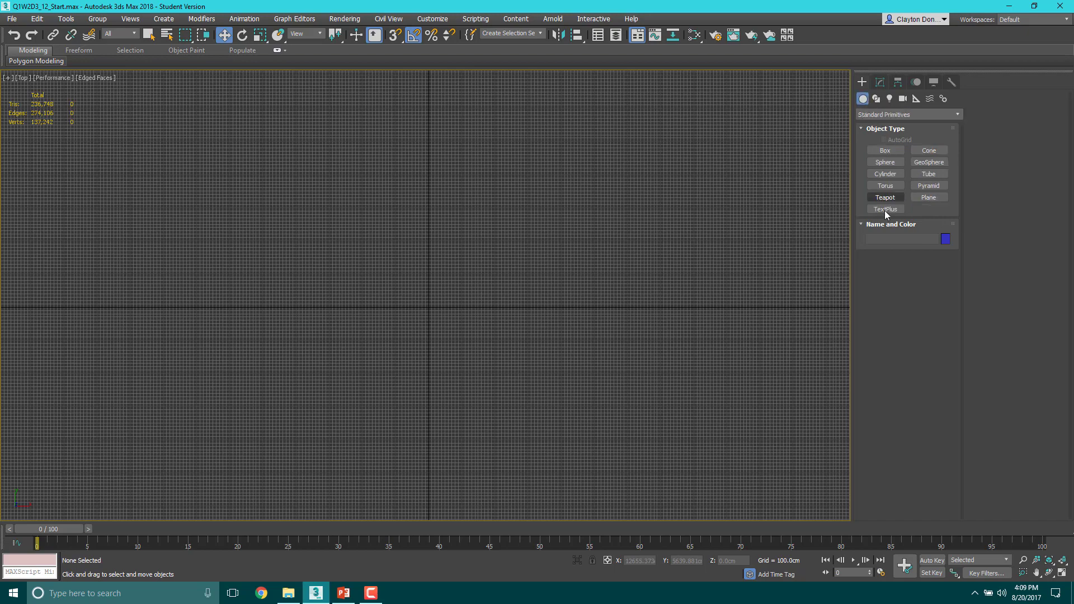
{"action": "left_click", "coordinate": [929, 198]}
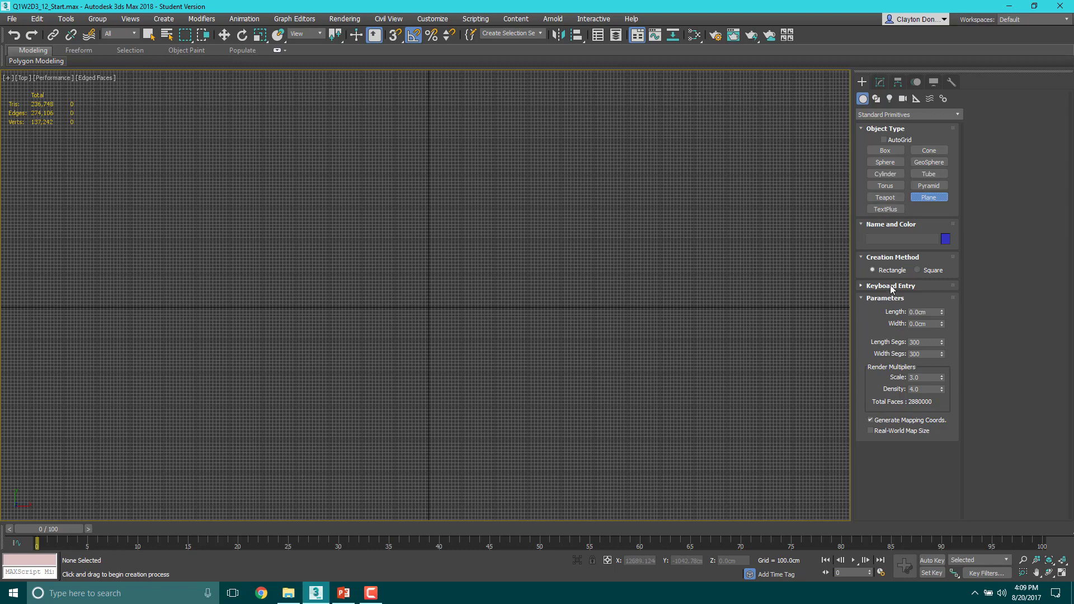
{"action": "left_click", "coordinate": [862, 287]}
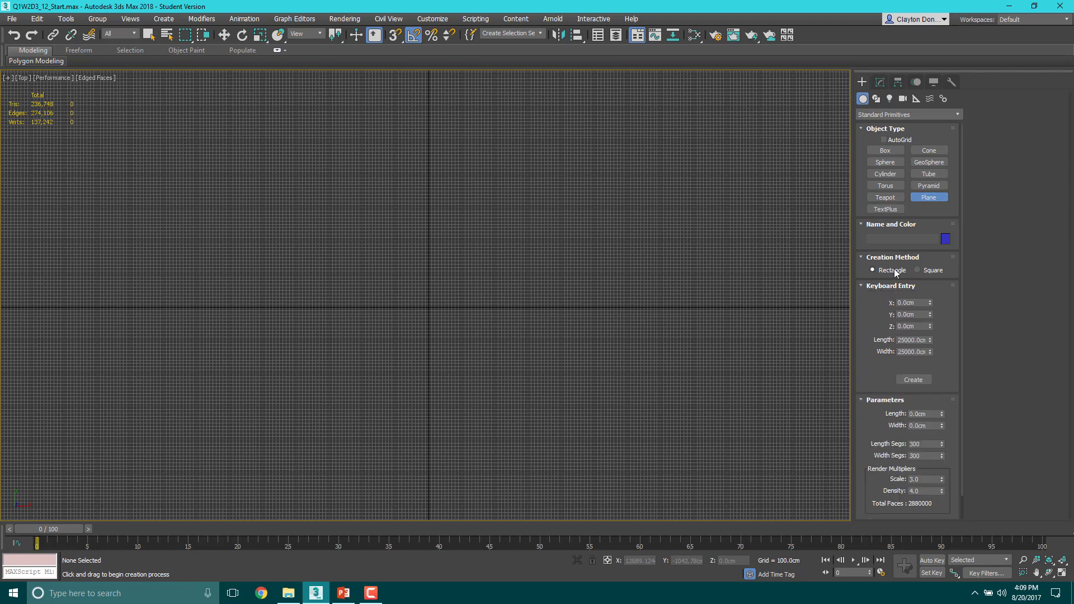
{"action": "left_click", "coordinate": [919, 272]}
{"action": "left_click_drag", "start_coordinate": [884, 432], "coordinate": [884, 351]}
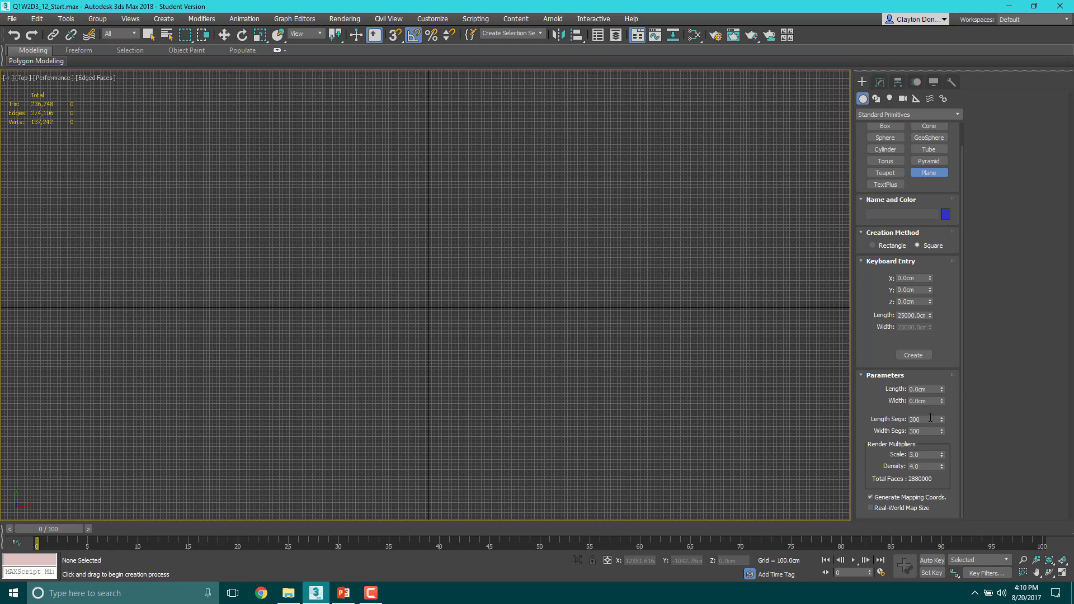
{"action": "left_click_drag", "start_coordinate": [930, 418], "coordinate": [905, 430]}
{"action": "left_click", "coordinate": [918, 357]}
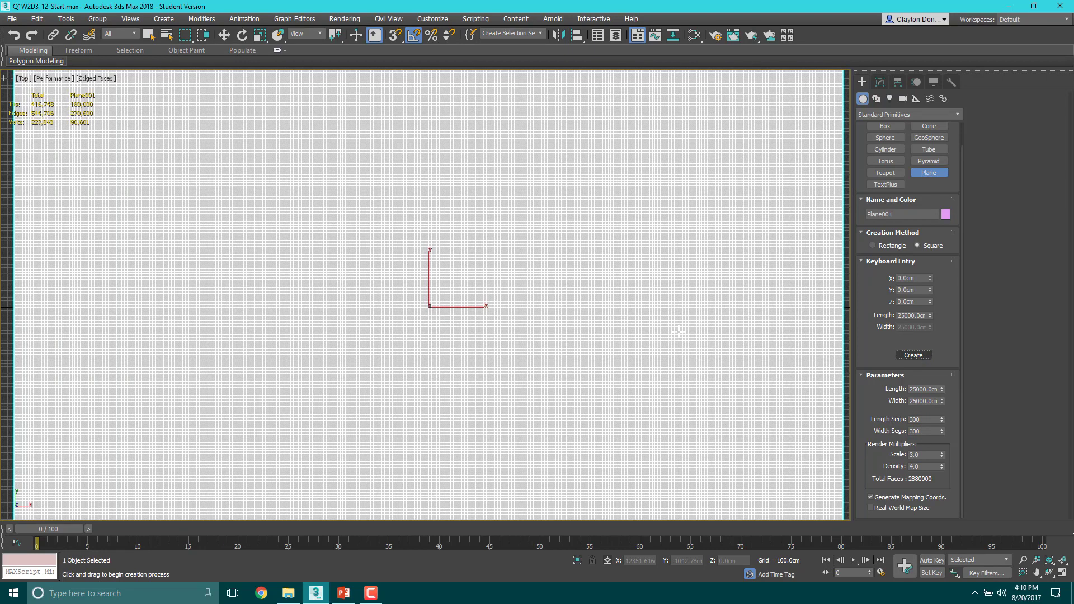
Switch to a Perspective view and rename the new plane M_Ocean.
{"action": "scroll", "coordinate": [430, 306], "scroll_direction": "down", "scroll_amount": 5}
{"action": "scroll", "coordinate": [430, 308], "scroll_direction": "up", "scroll_amount": 2}
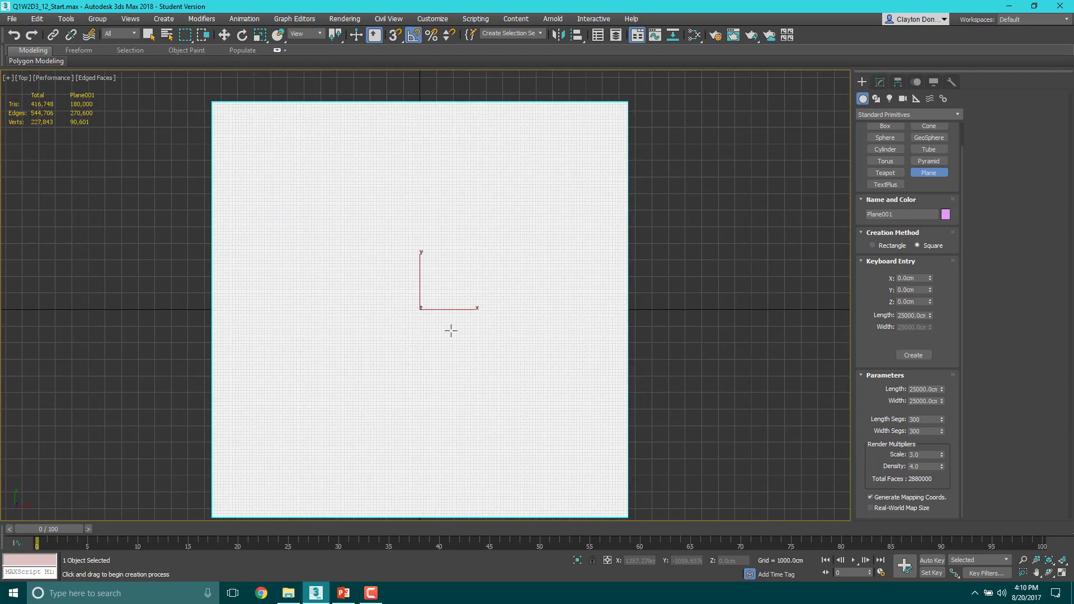
{"action": "middle_click_drag", "start_coordinate": [471, 312], "coordinate": [526, 182], "text": "alt"}
{"action": "key", "text": "p"}
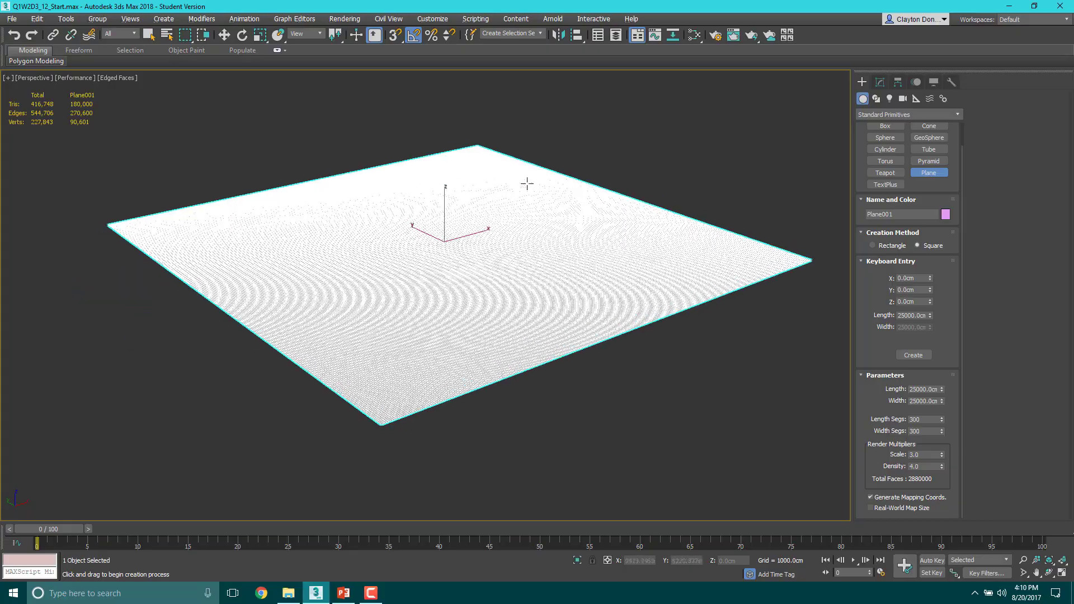
{"action": "scroll", "coordinate": [525, 181], "scroll_direction": "up", "scroll_amount": 4}
{"action": "scroll", "coordinate": [434, 200], "scroll_direction": "up", "scroll_amount": 2}
{"action": "middle_click_drag", "start_coordinate": [435, 200], "coordinate": [463, 91]}
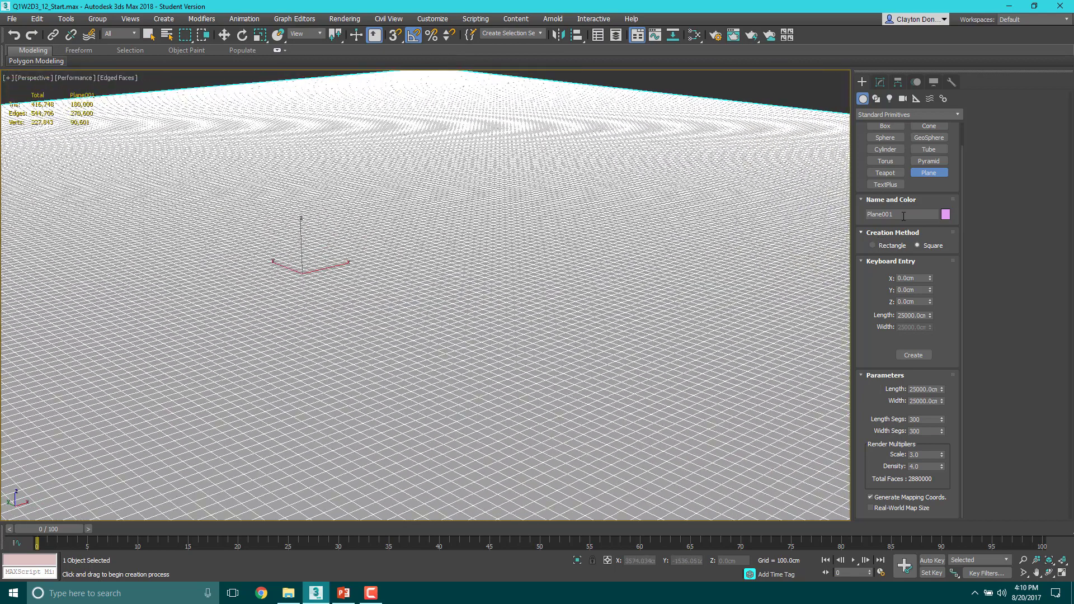
{"action": "left_click", "coordinate": [880, 86]}
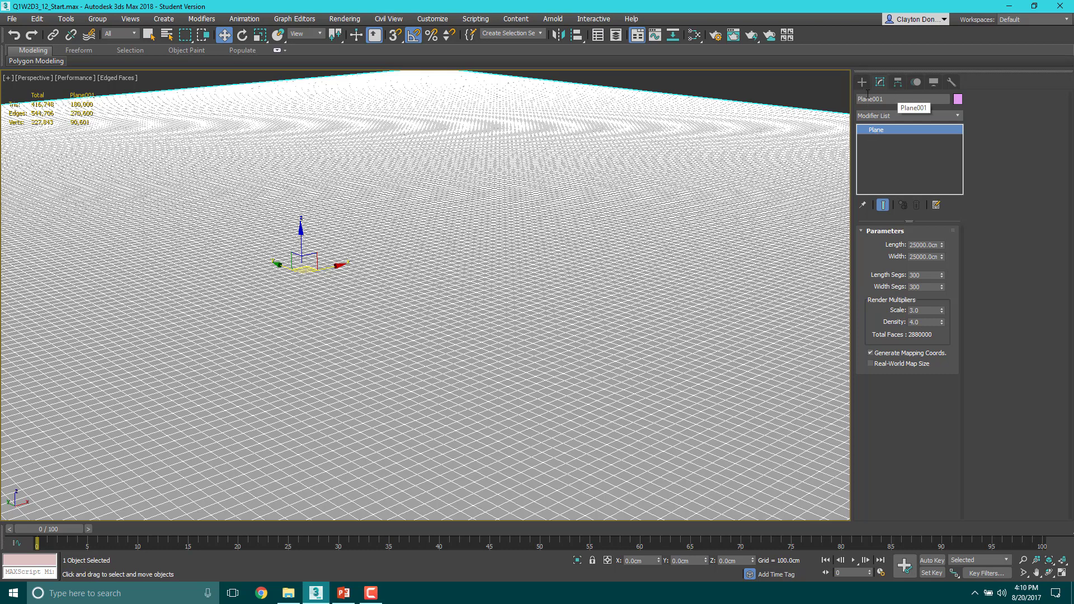
{"action": "left_click", "coordinate": [894, 98]}
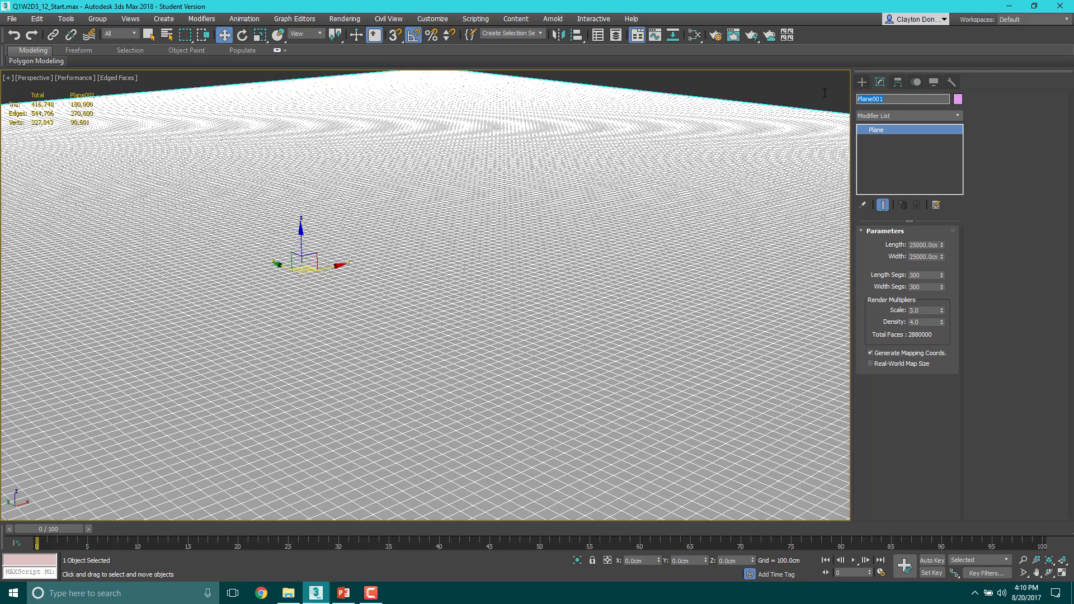
{"action": "type", "text": "M_Ocean"}
{"action": "key", "text": "Return"}
Unhide all objects so the island and its foliage show together with M_Ocean.
{"action": "scroll", "coordinate": [490, 237], "scroll_direction": "down", "scroll_amount": 3}
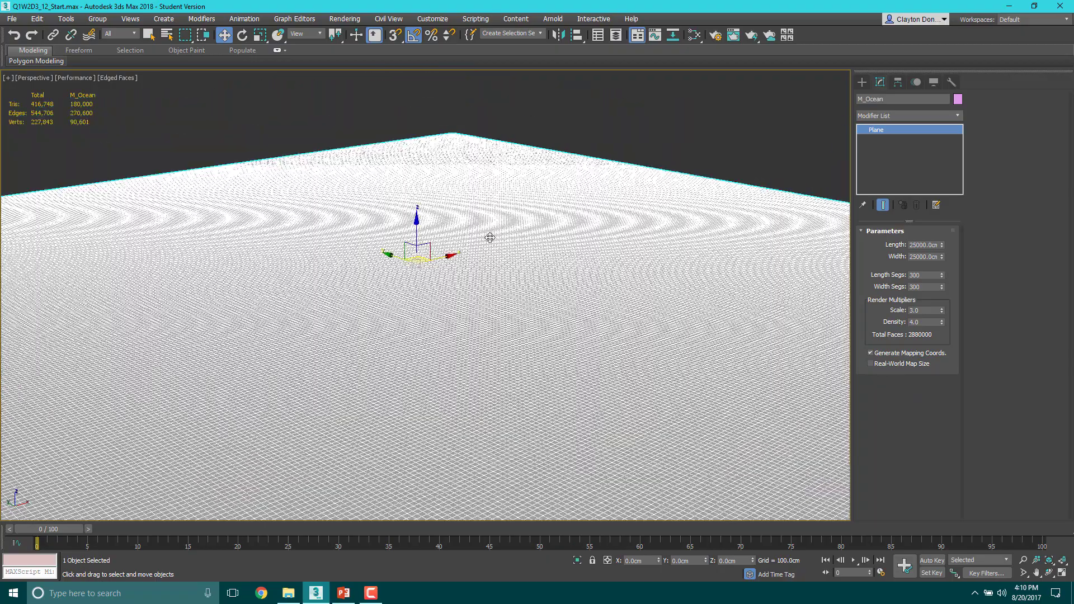
{"action": "scroll", "coordinate": [490, 237], "scroll_direction": "down", "scroll_amount": 3}
{"action": "scroll", "coordinate": [492, 233], "scroll_direction": "up", "scroll_amount": 4}
{"action": "middle_click_drag", "start_coordinate": [496, 242], "coordinate": [489, 262]}
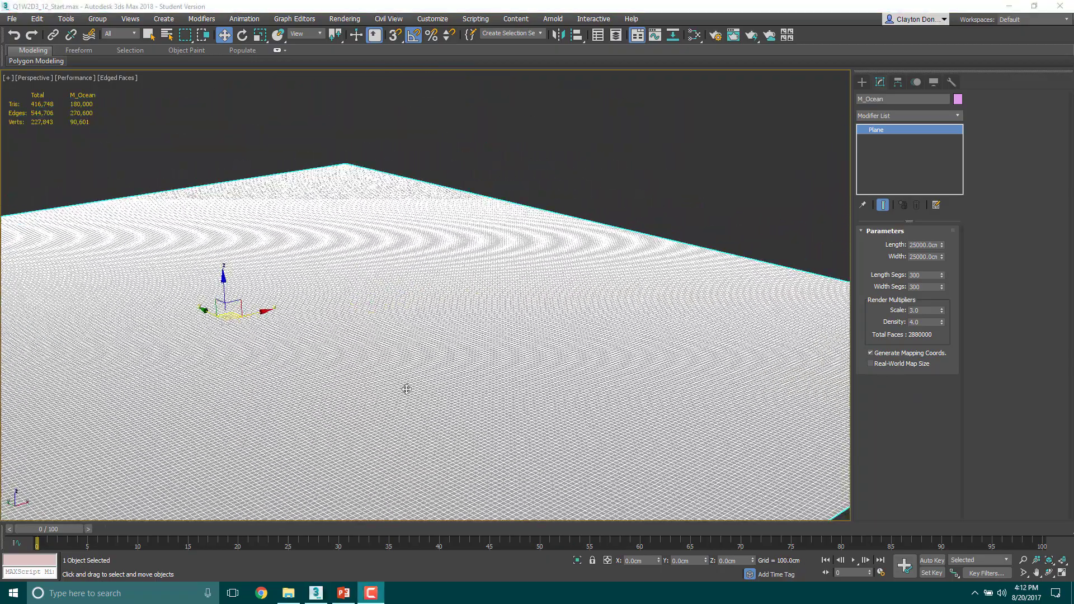
{"action": "middle_click_drag", "start_coordinate": [337, 313], "coordinate": [427, 311]}
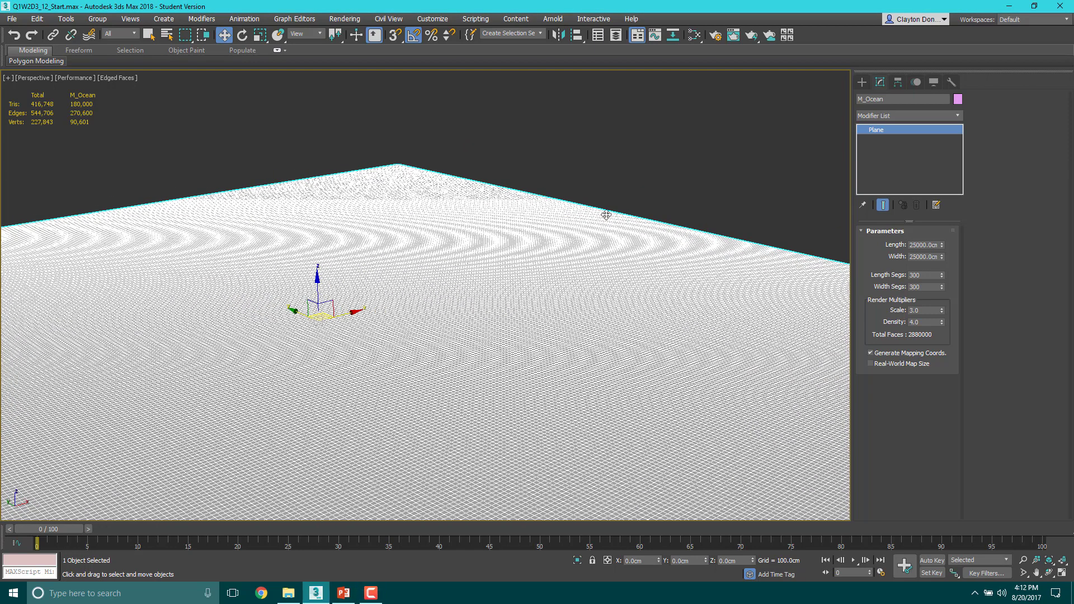
{"action": "right_click", "coordinate": [638, 196]}
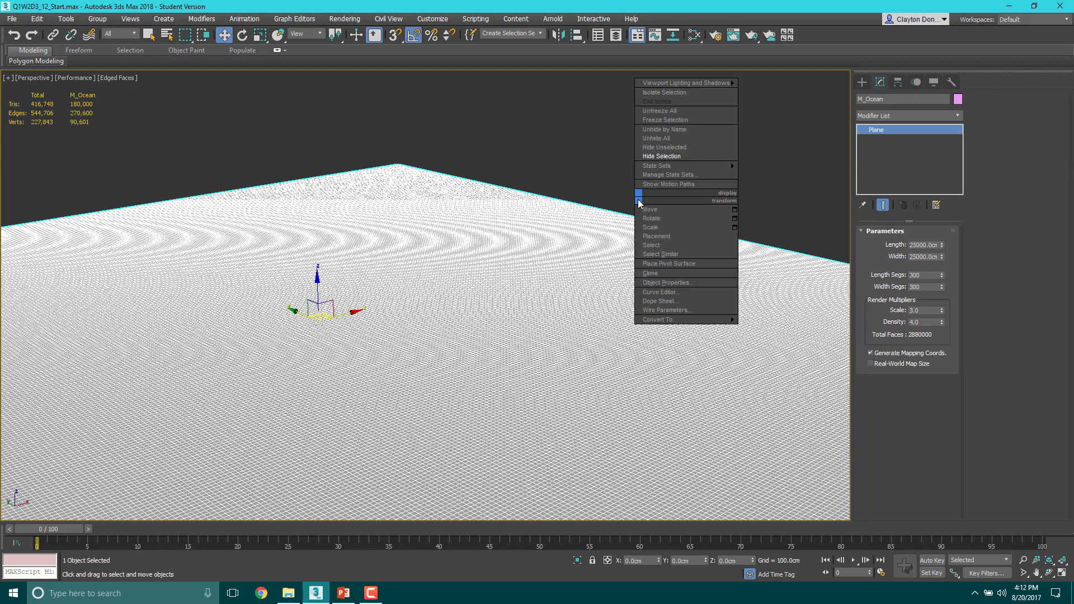
{"action": "left_click", "coordinate": [654, 138]}
{"action": "middle_click_drag", "start_coordinate": [383, 210], "coordinate": [547, 227]}
{"action": "scroll", "coordinate": [479, 178], "scroll_direction": "down", "scroll_amount": 10}
{"action": "key", "text": "super"}
{"action": "key", "text": "super"}
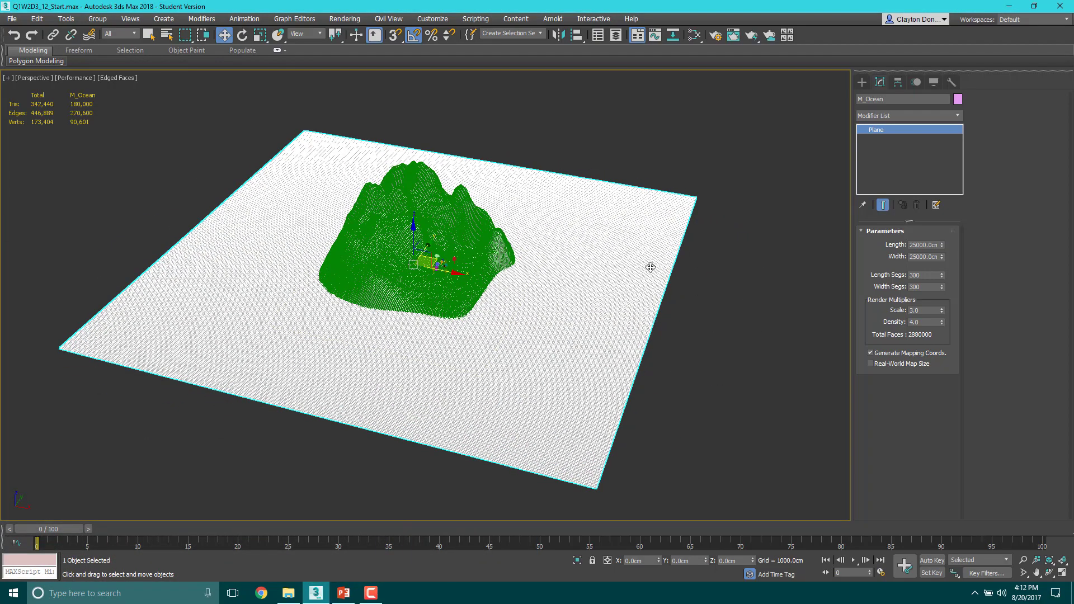
Set the M_Ocean plane's render density multiplier to 3.
{"action": "middle_click_drag", "start_coordinate": [605, 248], "coordinate": [662, 218]}
{"action": "scroll", "coordinate": [523, 250], "scroll_direction": "up", "scroll_amount": 8}
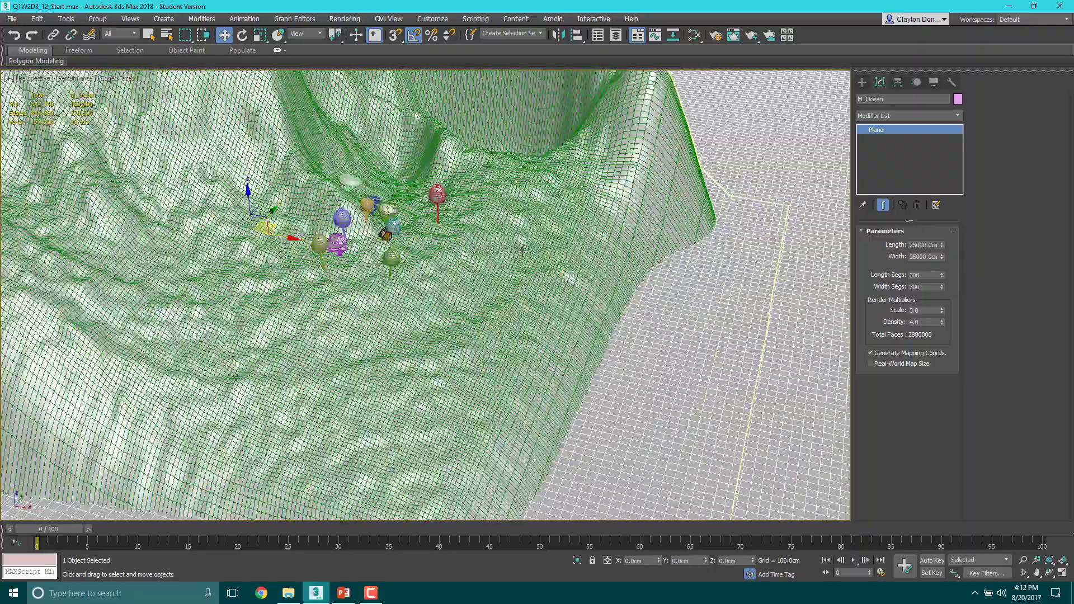
{"action": "middle_click_drag", "start_coordinate": [523, 250], "coordinate": [610, 237], "text": "alt"}
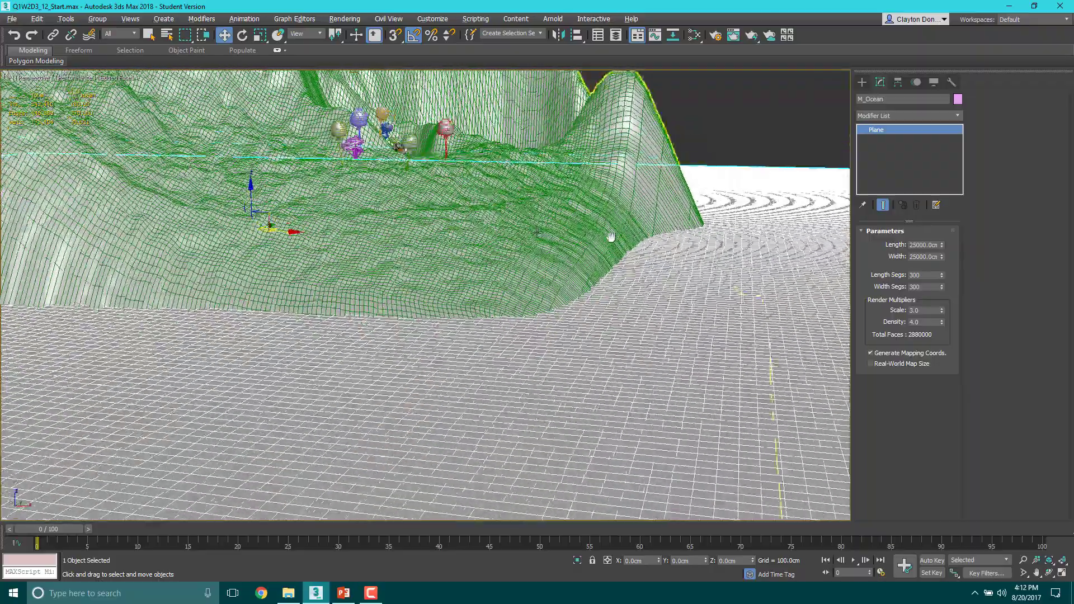
{"action": "scroll", "coordinate": [611, 237], "scroll_direction": "down", "scroll_amount": 10}
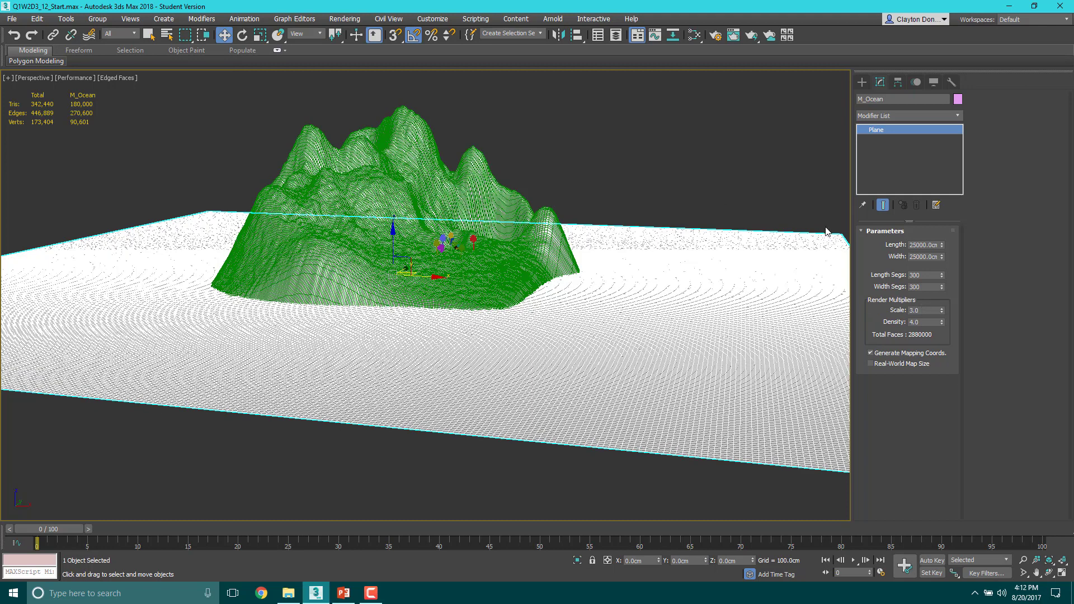
{"action": "double_click", "coordinate": [927, 323]}
{"action": "type", "text": "3"}
{"action": "key", "text": "Return"}
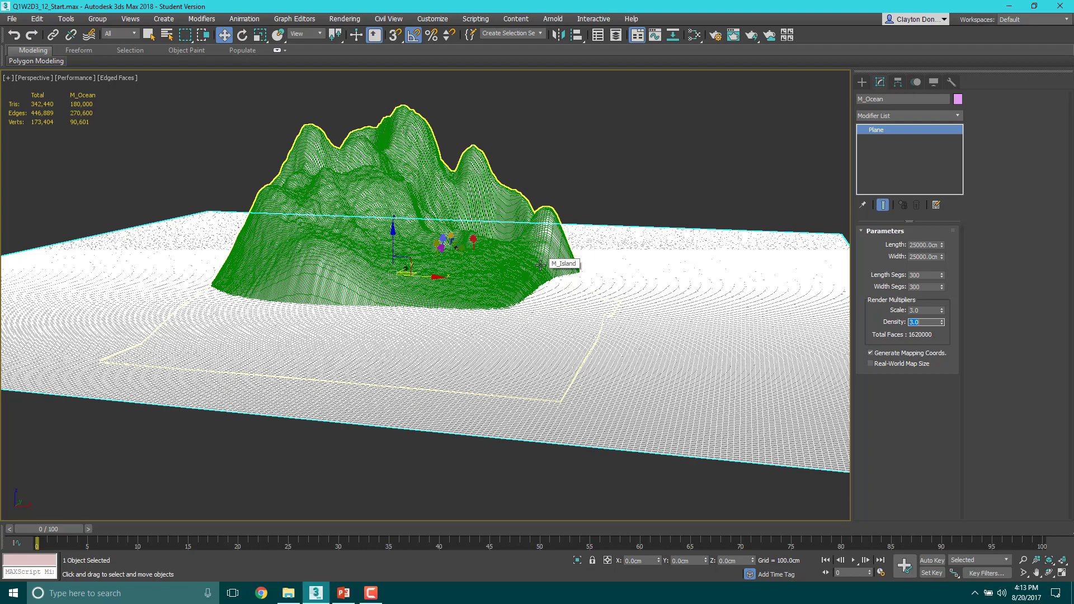
Turn on safe frames, compose the island and ocean in the Perspective view, and render the frame.
{"action": "middle_click_drag", "start_coordinate": [556, 263], "coordinate": [550, 268], "text": "alt"}
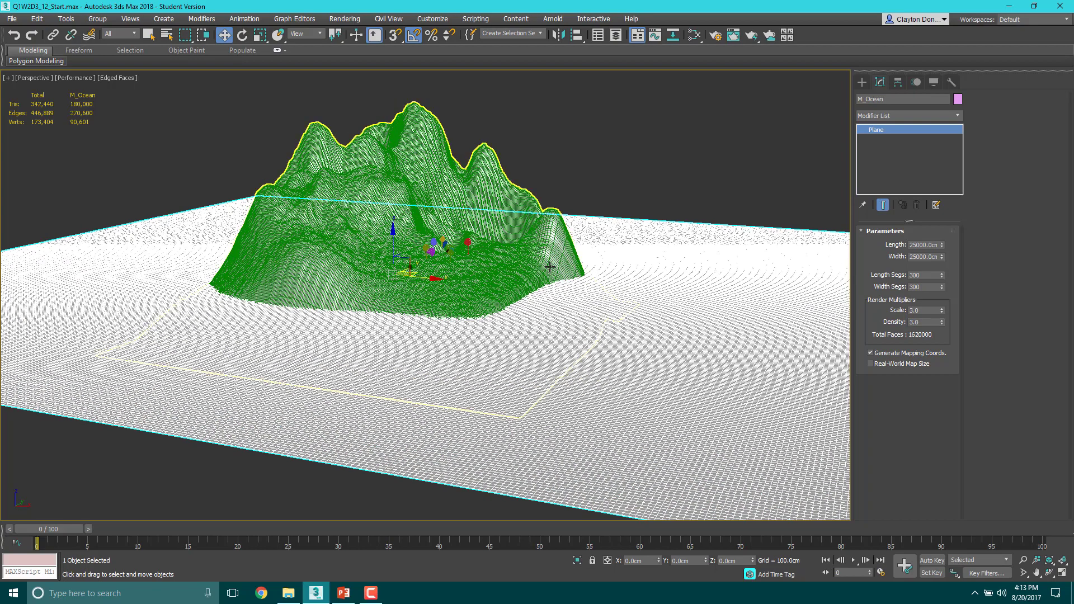
{"action": "scroll", "coordinate": [549, 268], "scroll_direction": "up", "scroll_amount": 3}
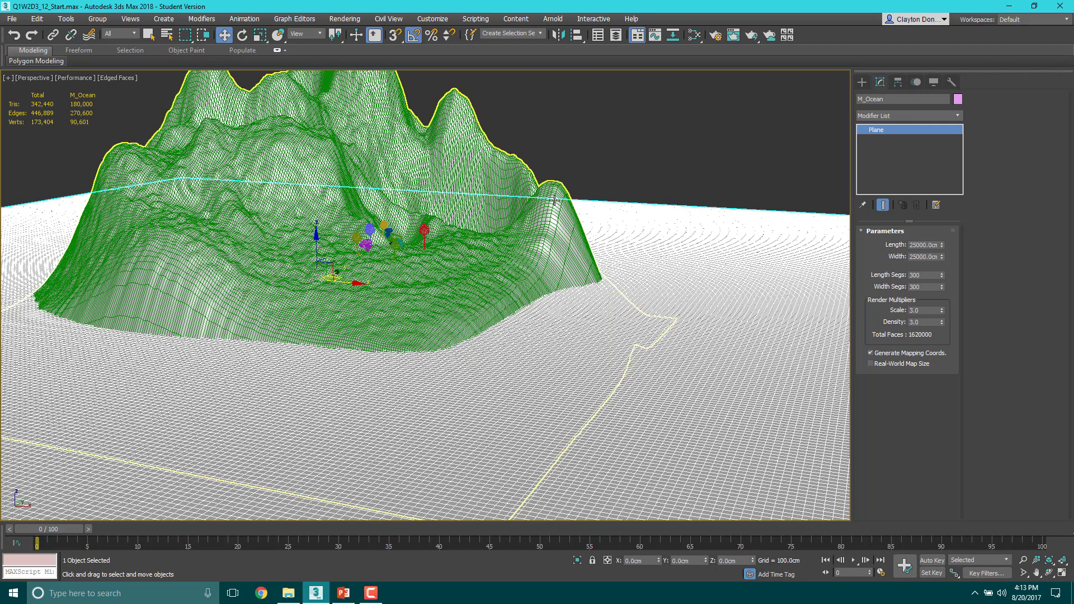
{"action": "key", "text": "shift+f"}
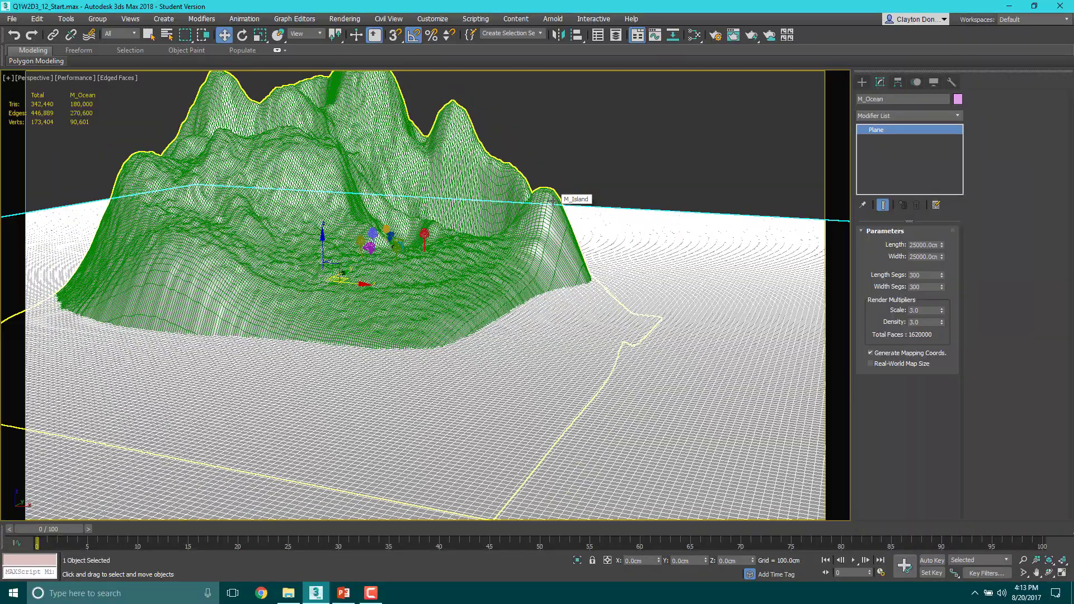
{"action": "middle_click_drag", "start_coordinate": [562, 219], "coordinate": [576, 225]}
{"action": "middle_click_drag", "start_coordinate": [563, 236], "coordinate": [617, 229]}
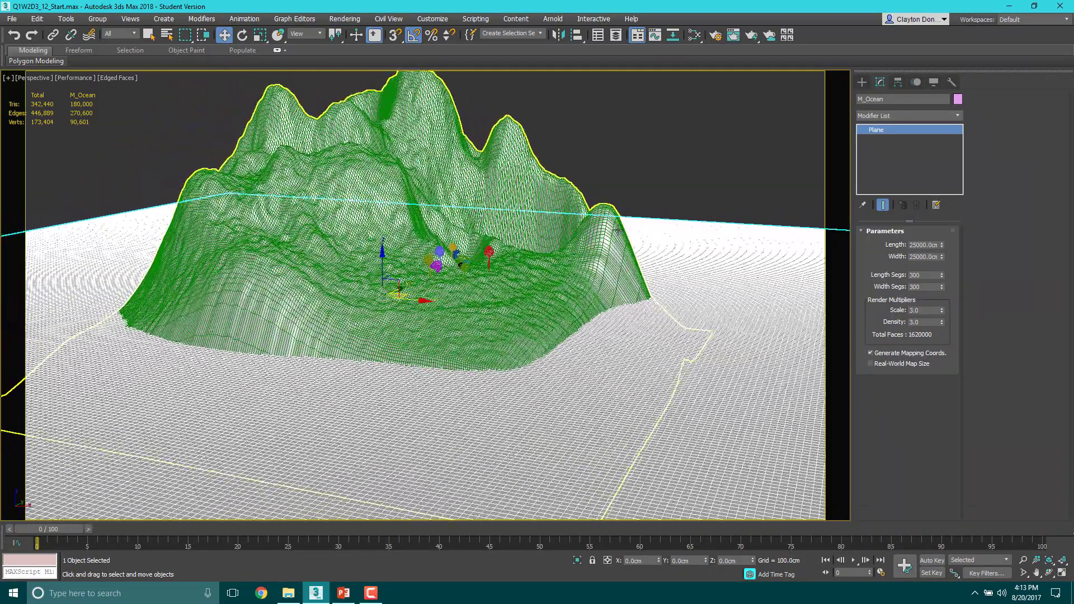
{"action": "key", "text": "shift+q"}
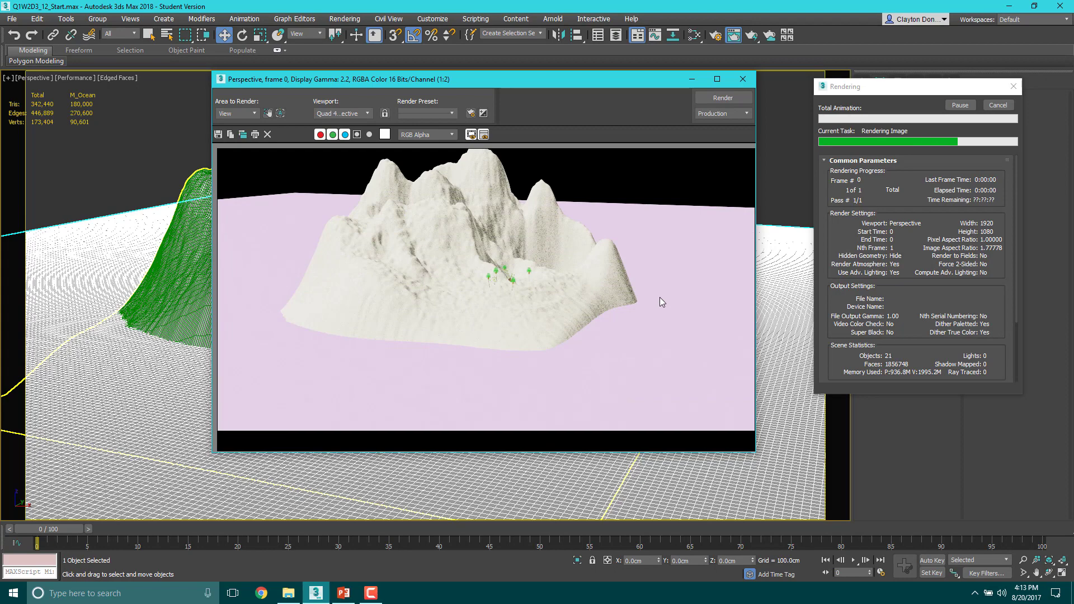
Set the M_Ocean plane's render scale and density multipliers to 4, and render the frame.
{"action": "left_click", "coordinate": [743, 79]}
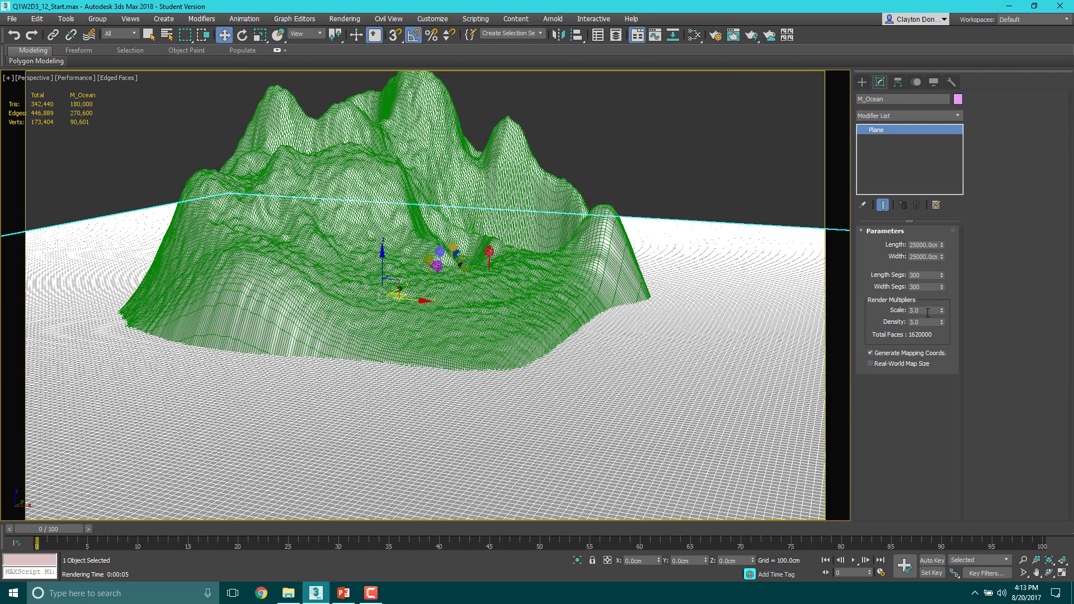
{"action": "double_click", "coordinate": [919, 310]}
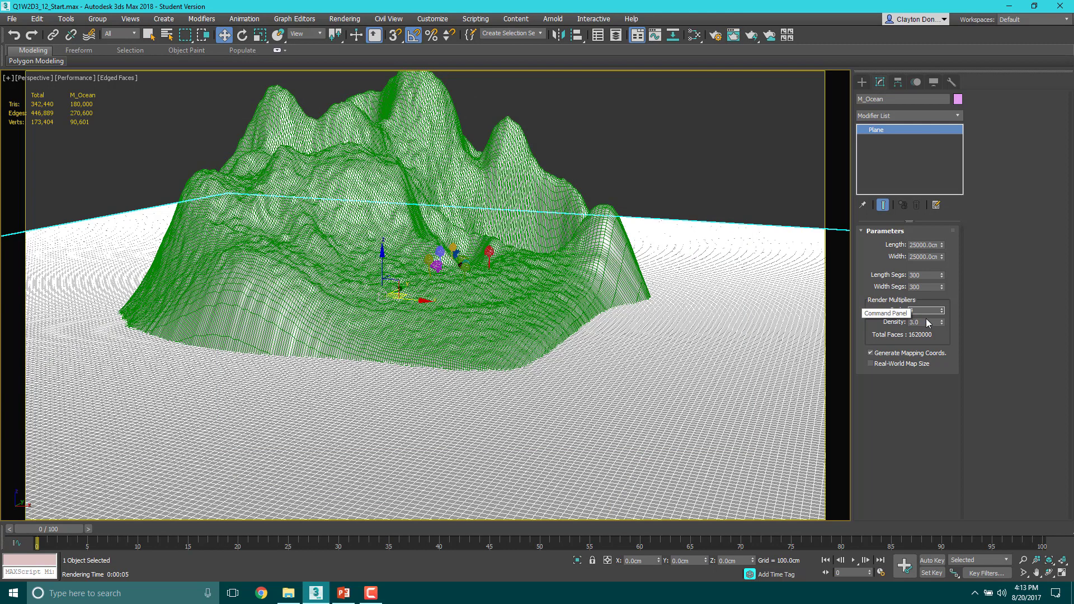
{"action": "type", "text": "4"}
{"action": "key", "text": "Tab"}
{"action": "type", "text": "4"}
{"action": "key", "text": "Return"}
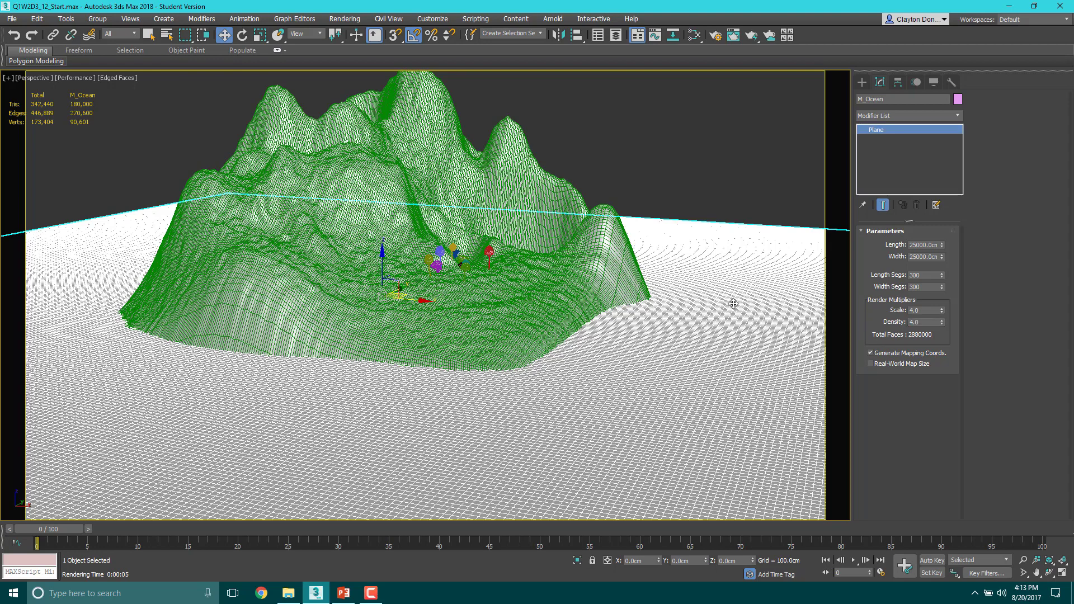
{"action": "key", "text": "shift+q"}
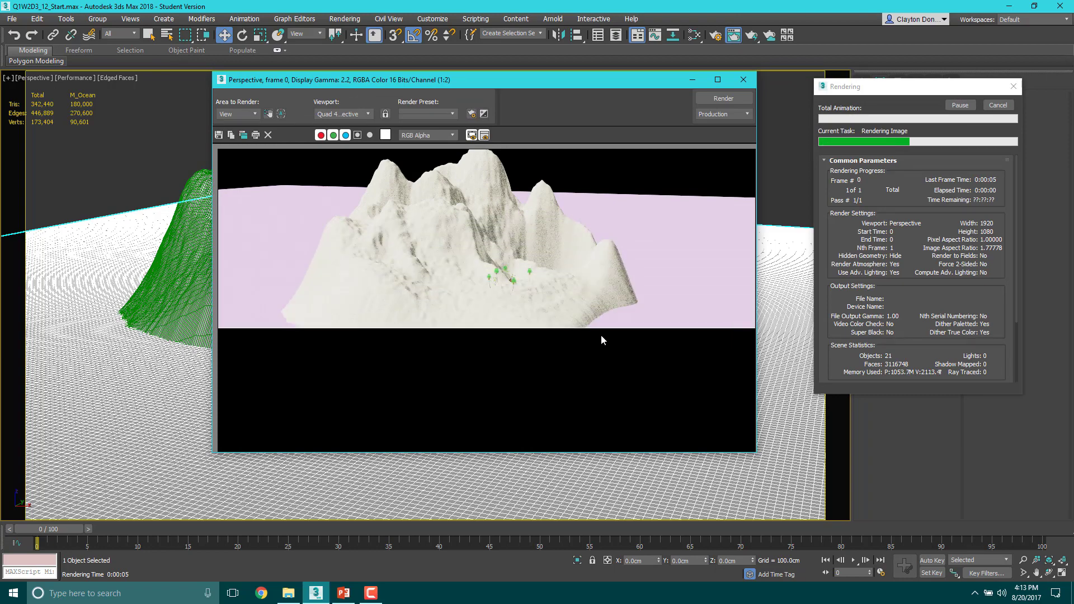
{"action": "left_click", "coordinate": [742, 80]}
Render a closer Perspective view of the shoreline where the island meets the M_Ocean plane.
{"action": "scroll", "coordinate": [549, 323], "scroll_direction": "up", "scroll_amount": 10}
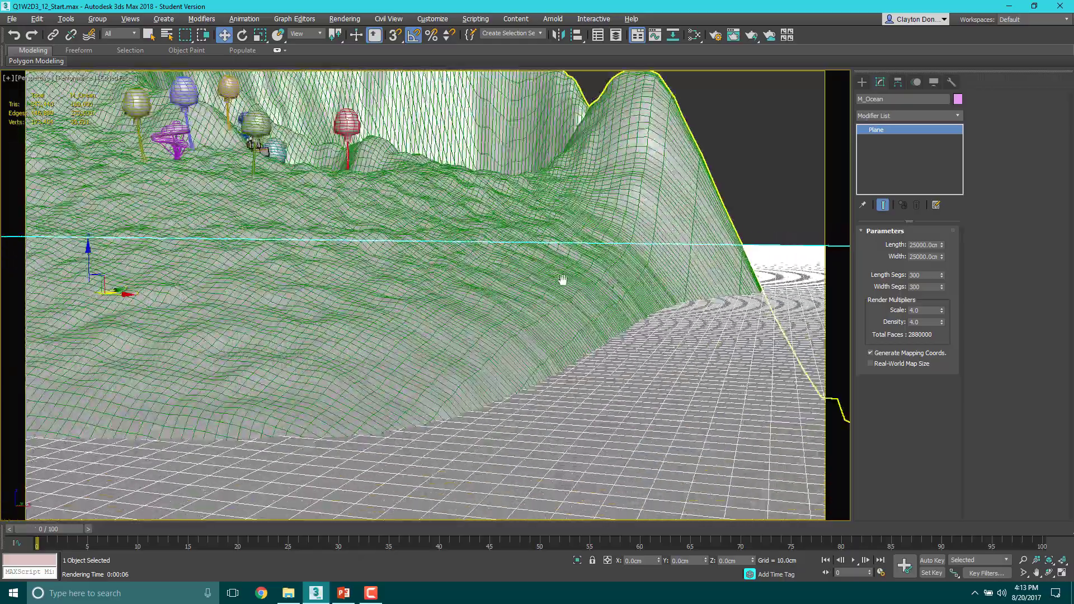
{"action": "middle_click_drag", "start_coordinate": [561, 280], "coordinate": [151, 216]}
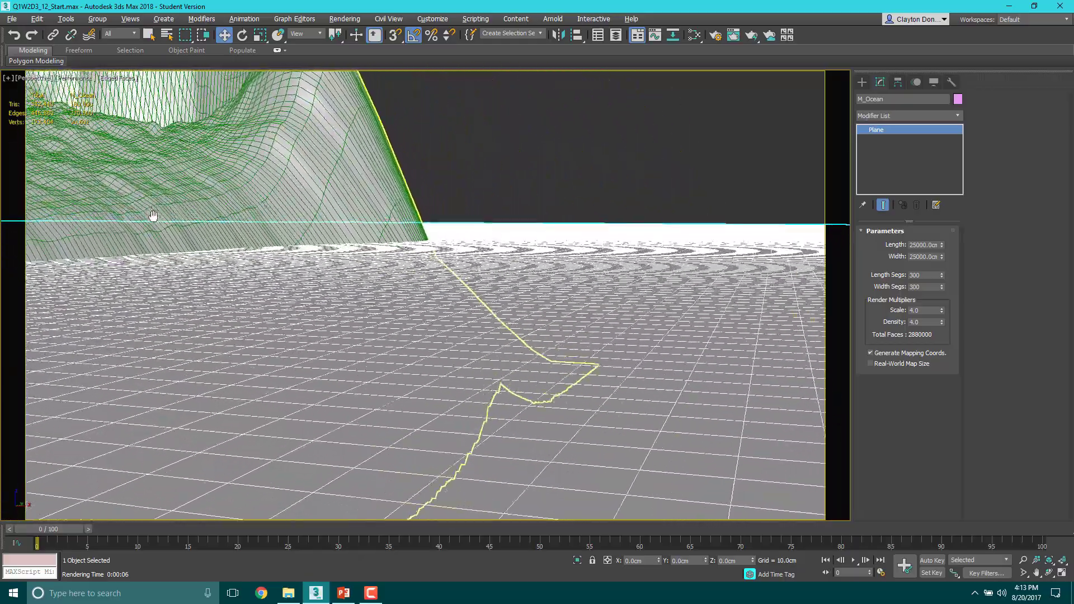
{"action": "key", "text": "shift+q"}
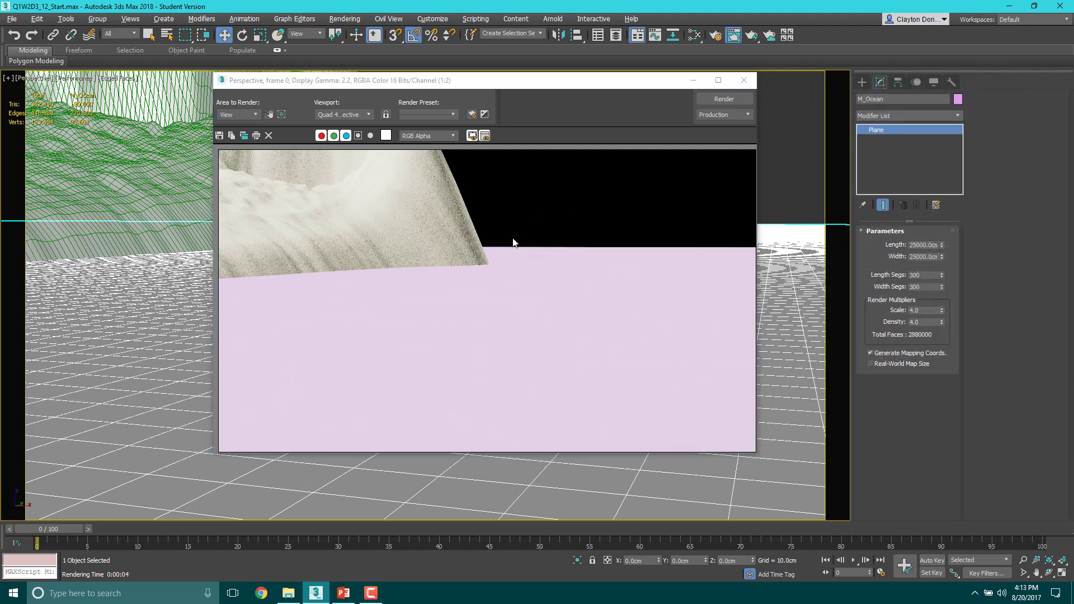
{"action": "left_click", "coordinate": [744, 80]}
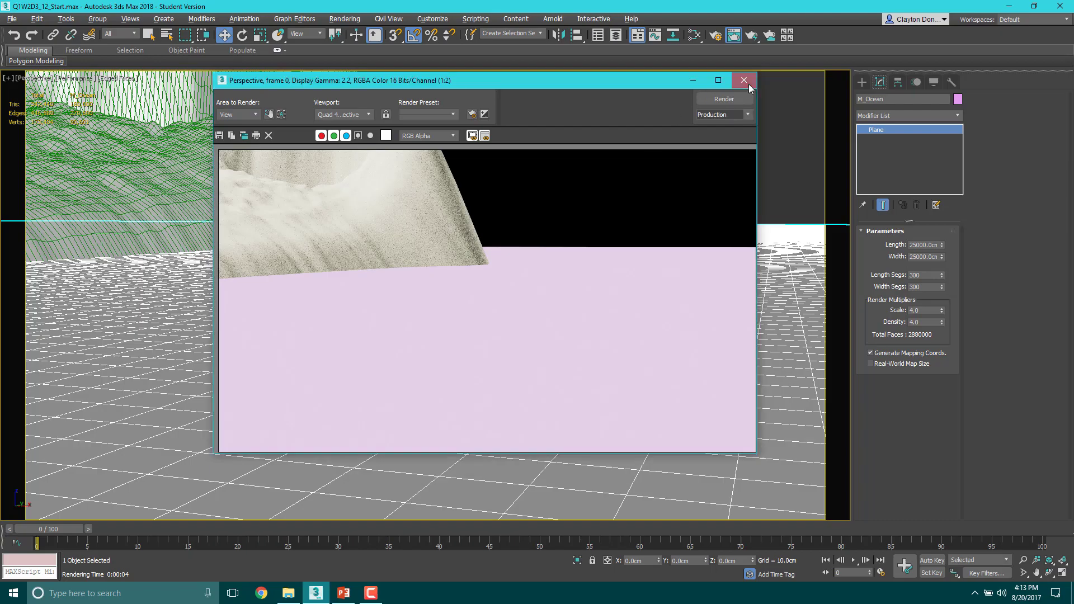
Raise the M_Ocean plane along Z to about 547 cm so it covers the island's lower slopes.
{"action": "middle_click_drag", "start_coordinate": [452, 187], "coordinate": [408, 217]}
{"action": "scroll", "coordinate": [246, 177], "scroll_direction": "down", "scroll_amount": 5}
{"action": "scroll", "coordinate": [407, 215], "scroll_direction": "up", "scroll_amount": 3}
{"action": "scroll", "coordinate": [408, 216], "scroll_direction": "up", "scroll_amount": 2}
{"action": "scroll", "coordinate": [407, 216], "scroll_direction": "down", "scroll_amount": 4}
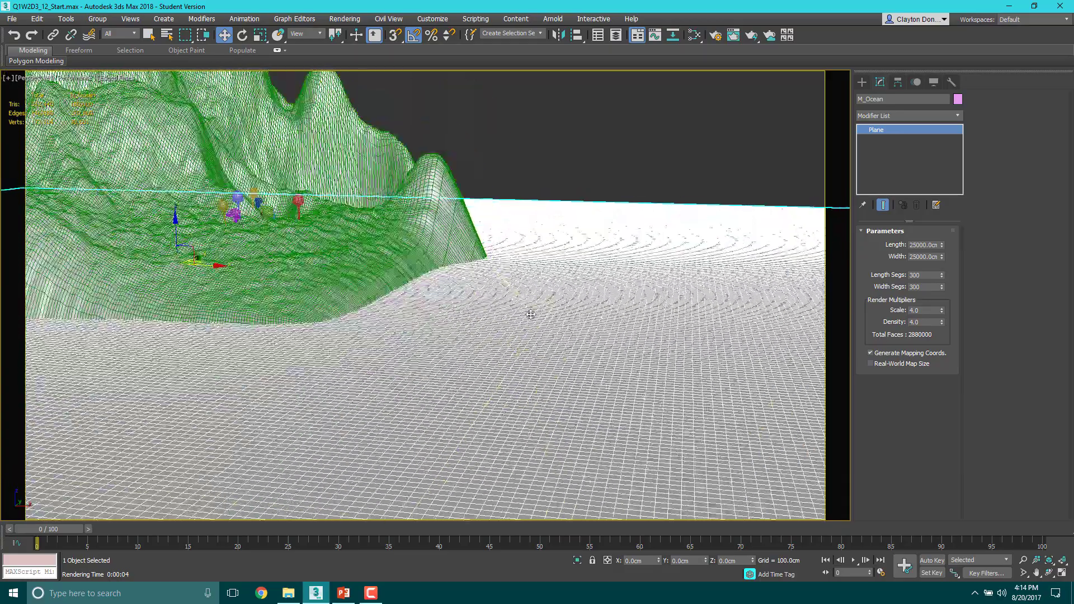
{"action": "left_click_drag", "start_coordinate": [180, 223], "coordinate": [186, 195]}
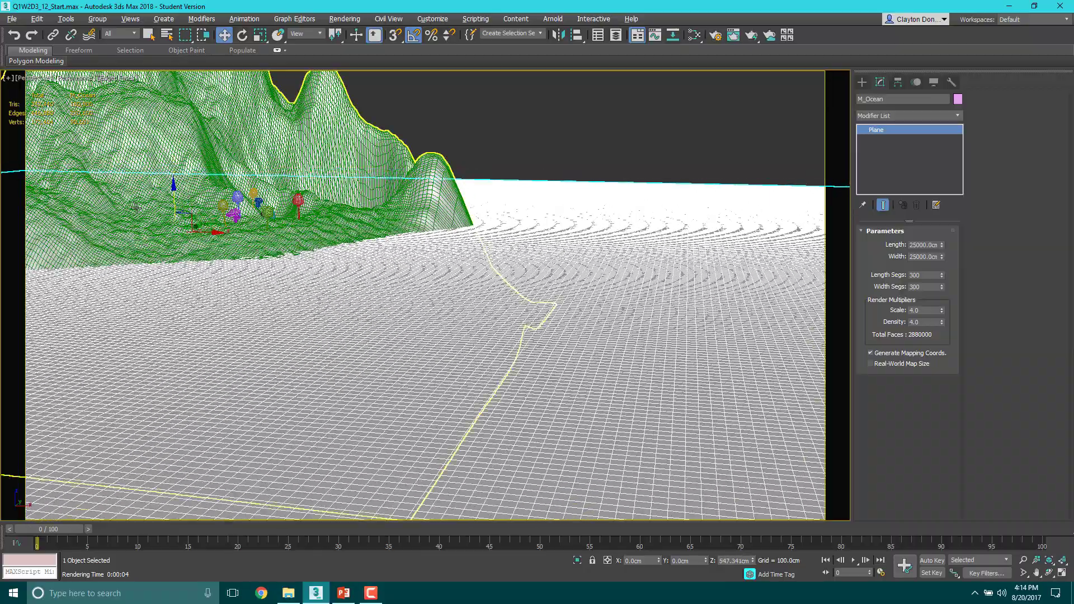
{"action": "mouse_move", "coordinate": [137, 208]}
{"action": "middle_mouse_down", "text": "alt"}
{"action": "mouse_move", "coordinate": [207, 227]}
{"action": "mouse_move", "coordinate": [127, 218]}
{"action": "middle_mouse_up", "text": "alt"}
{"action": "scroll", "coordinate": [318, 253], "scroll_direction": "up", "scroll_amount": 3}
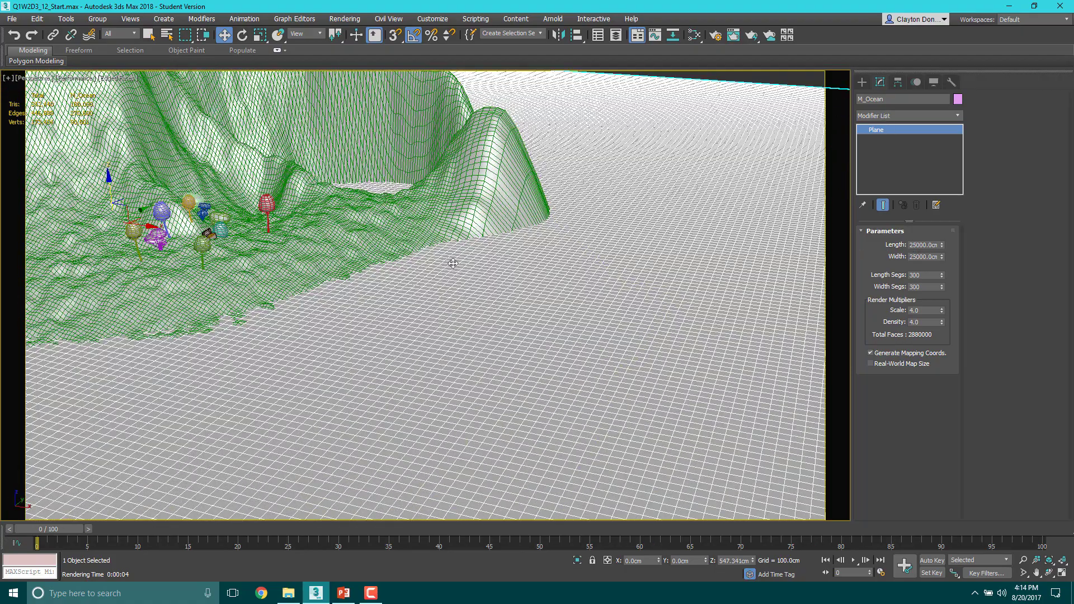
Apply a Noise modifier to the M_Ocean plane.
{"action": "left_click", "coordinate": [898, 116]}
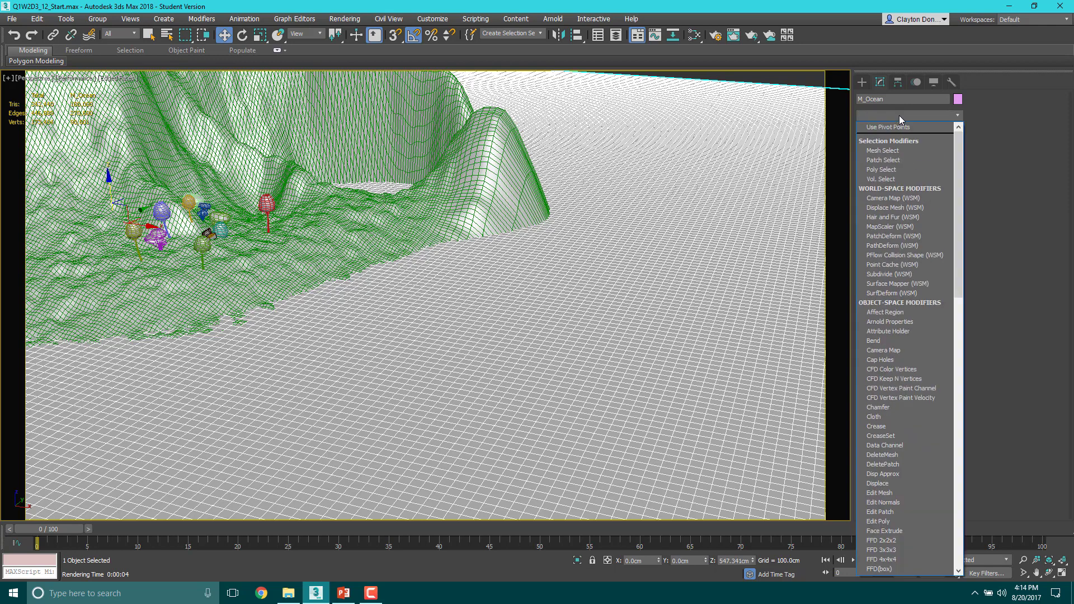
{"action": "key", "text": "n"}
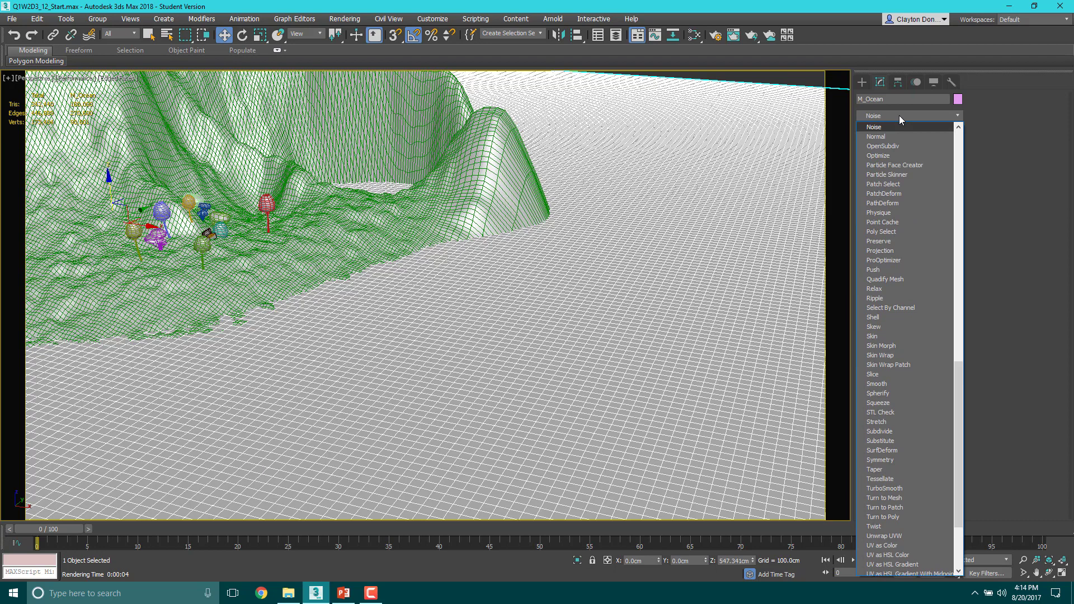
{"action": "left_click", "coordinate": [893, 128]}
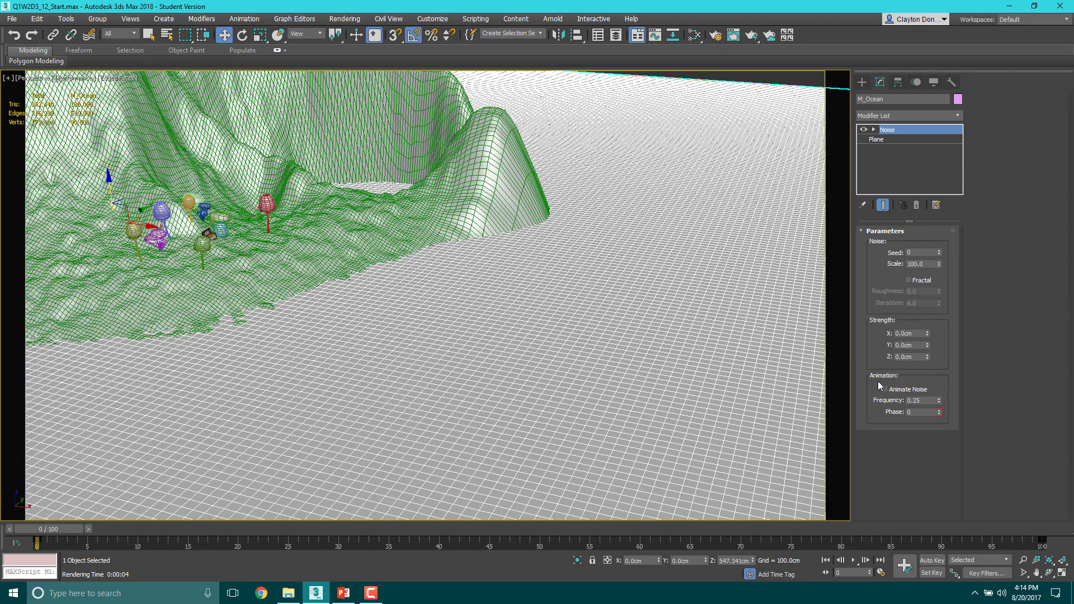
Set the Z strength of M_Ocean's Noise modifier to 200 cm.
{"action": "middle_click_drag", "start_coordinate": [312, 304], "coordinate": [331, 295], "text": "alt"}
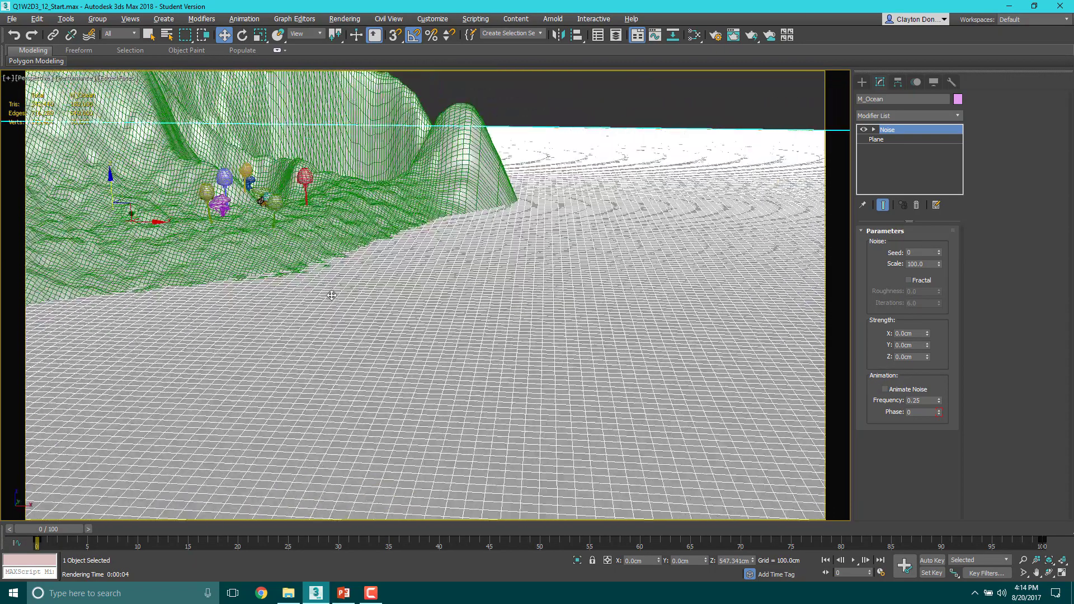
{"action": "scroll", "coordinate": [329, 236], "scroll_direction": "up", "scroll_amount": 3}
{"action": "middle_click_drag", "start_coordinate": [370, 240], "coordinate": [380, 297]}
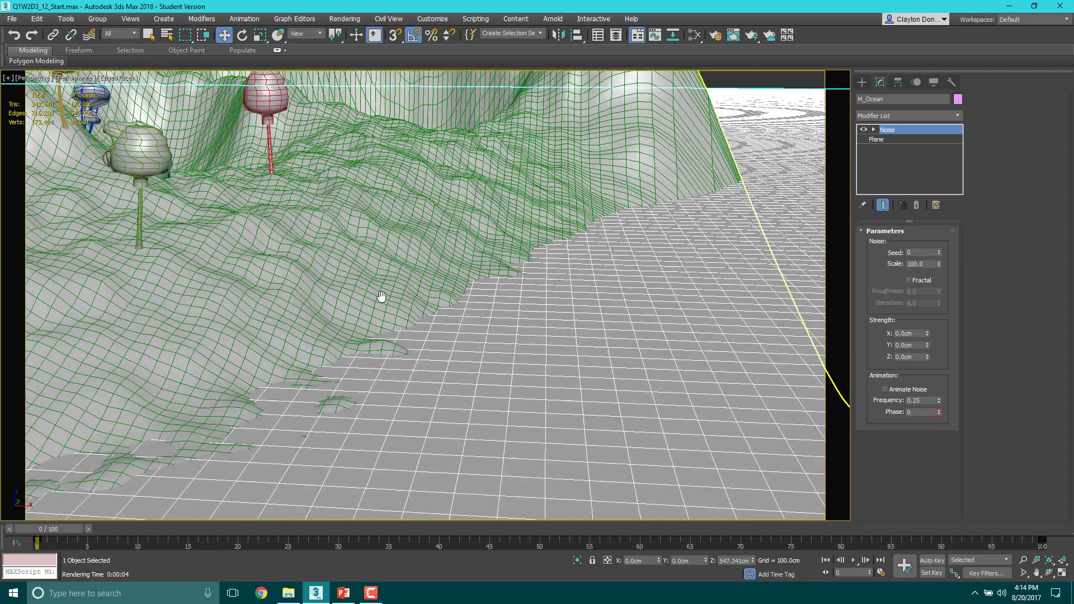
{"action": "scroll", "coordinate": [384, 289], "scroll_direction": "down", "scroll_amount": 2}
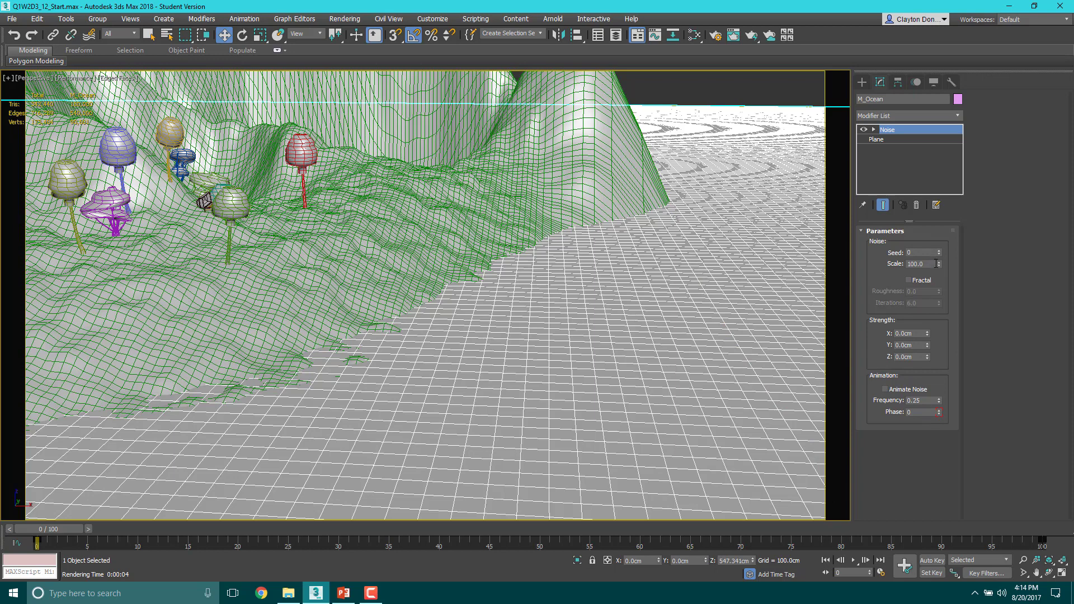
{"action": "left_click_drag", "start_coordinate": [927, 357], "coordinate": [927, 264]}
{"action": "left_click", "coordinate": [903, 356]}
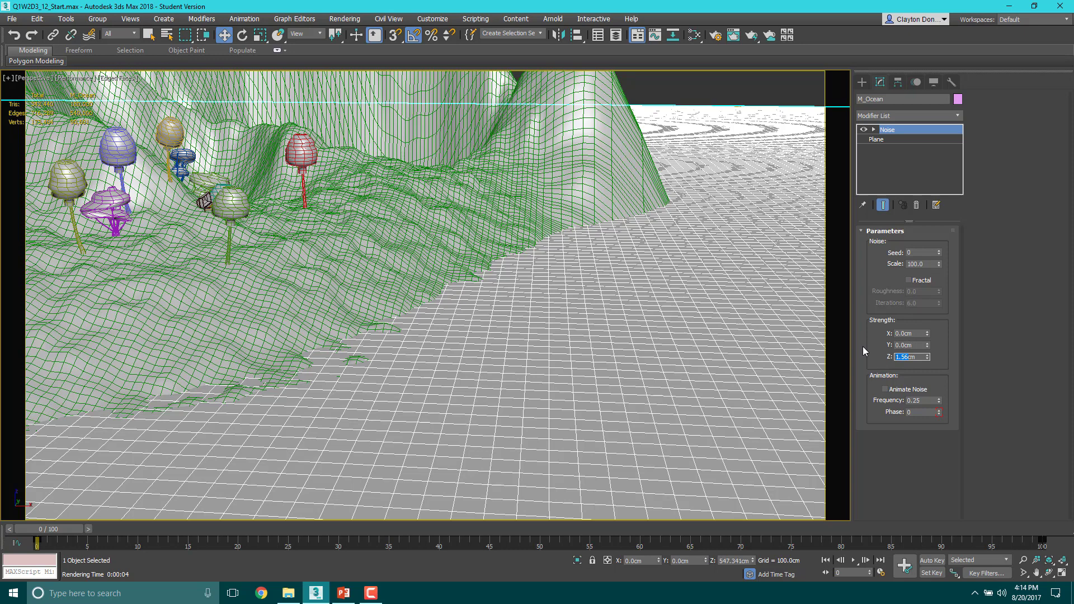
{"action": "type", "text": "200"}
{"action": "key", "text": "Return"}
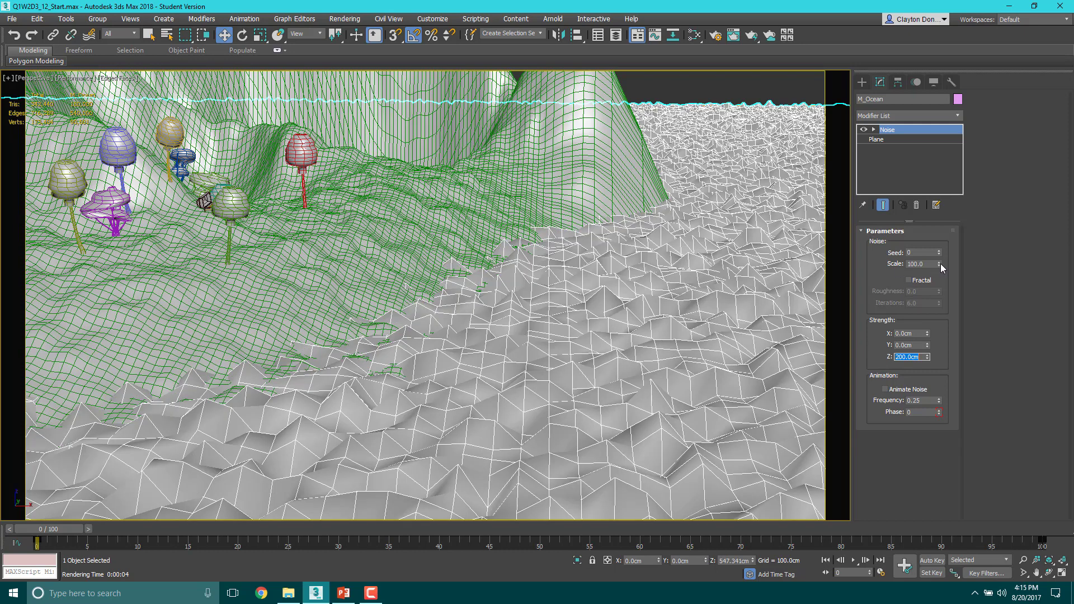
Set the Noise modifier's scale to 600 and turn on Fractal to shape the ocean waves.
{"action": "middle_click_drag", "start_coordinate": [387, 279], "coordinate": [418, 267], "text": "alt"}
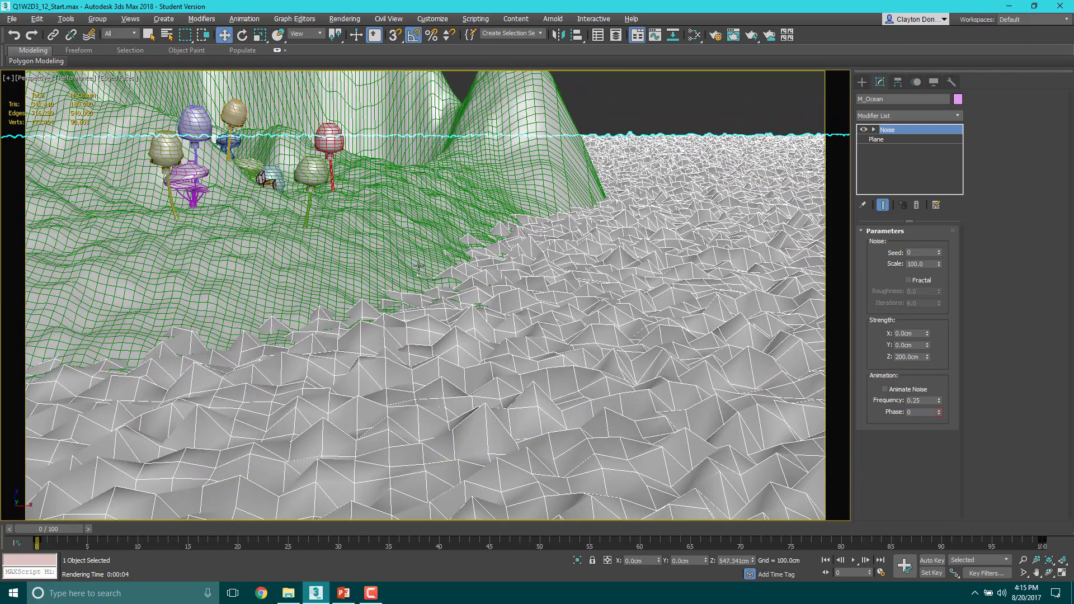
{"action": "left_click_drag", "start_coordinate": [939, 265], "coordinate": [939, 266]}
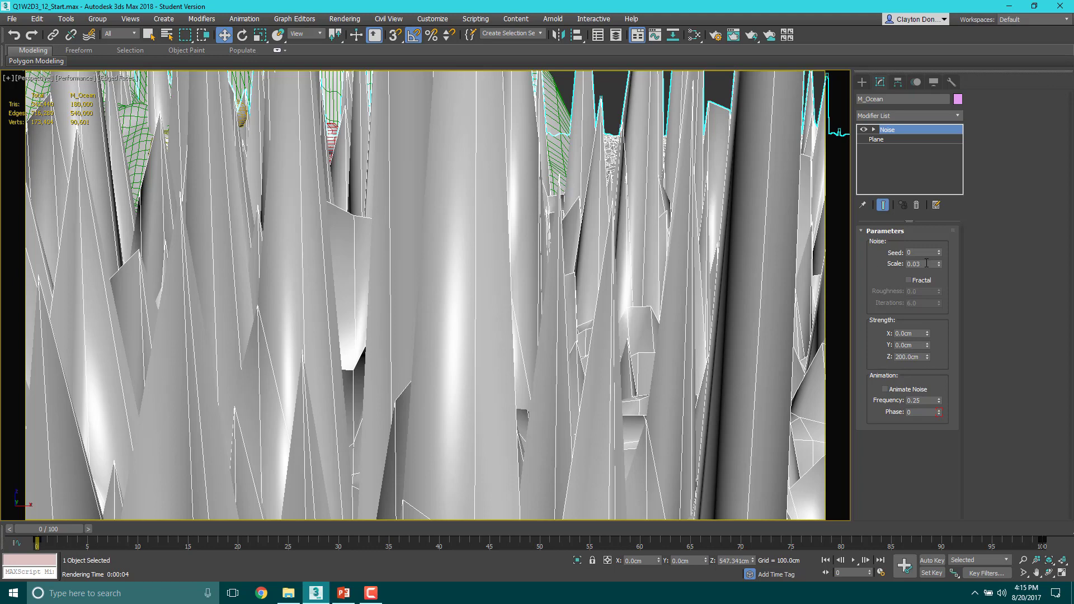
{"action": "double_click", "coordinate": [926, 263]}
{"action": "key", "text": "Return"}
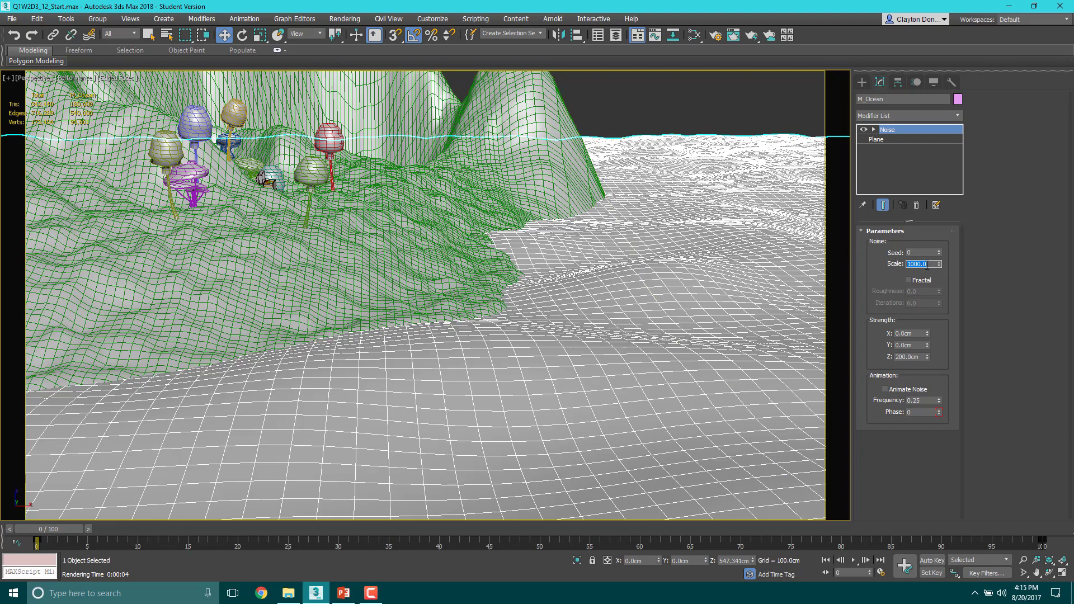
{"action": "key", "text": "Return"}
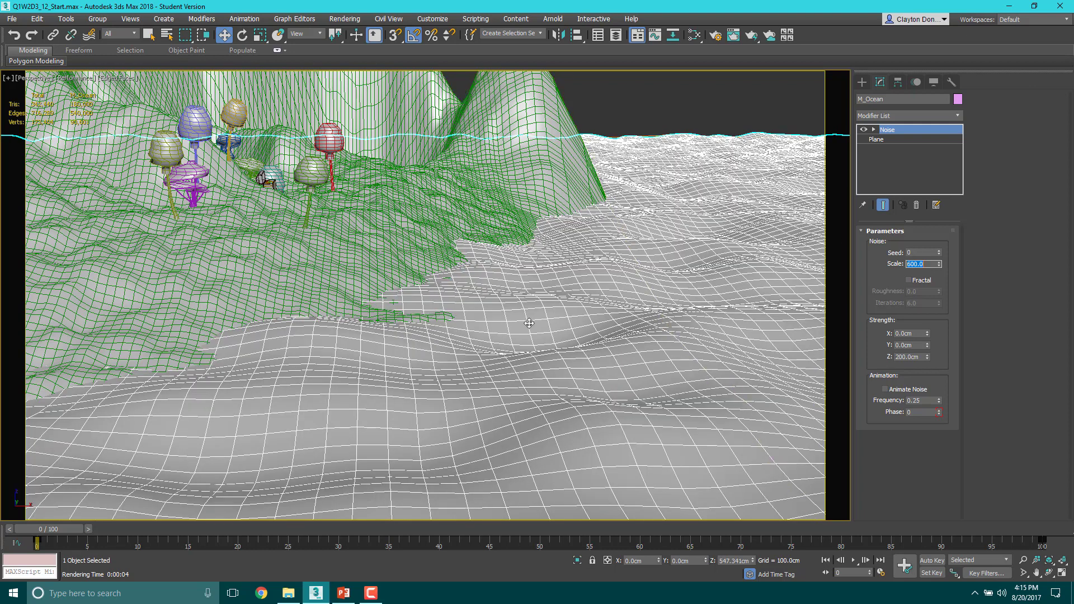
{"action": "left_click", "coordinate": [908, 280]}
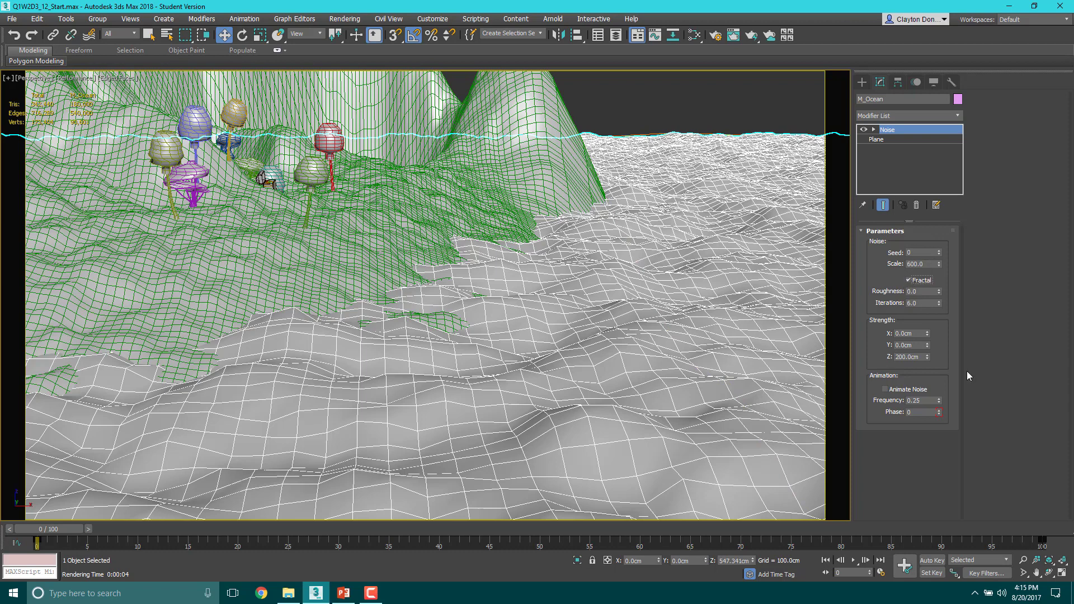
Turn on Animate Noise for M_Ocean and play the animation to preview the wave motion.
{"action": "left_click", "coordinate": [885, 388]}
{"action": "left_click", "coordinate": [854, 560]}
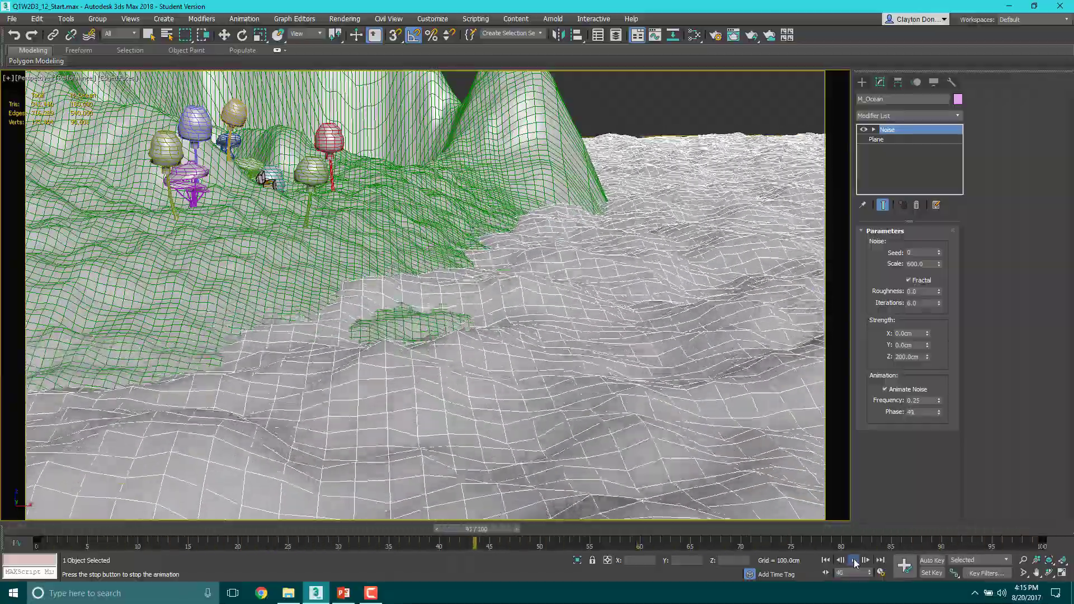
{"action": "left_click", "coordinate": [855, 560]}
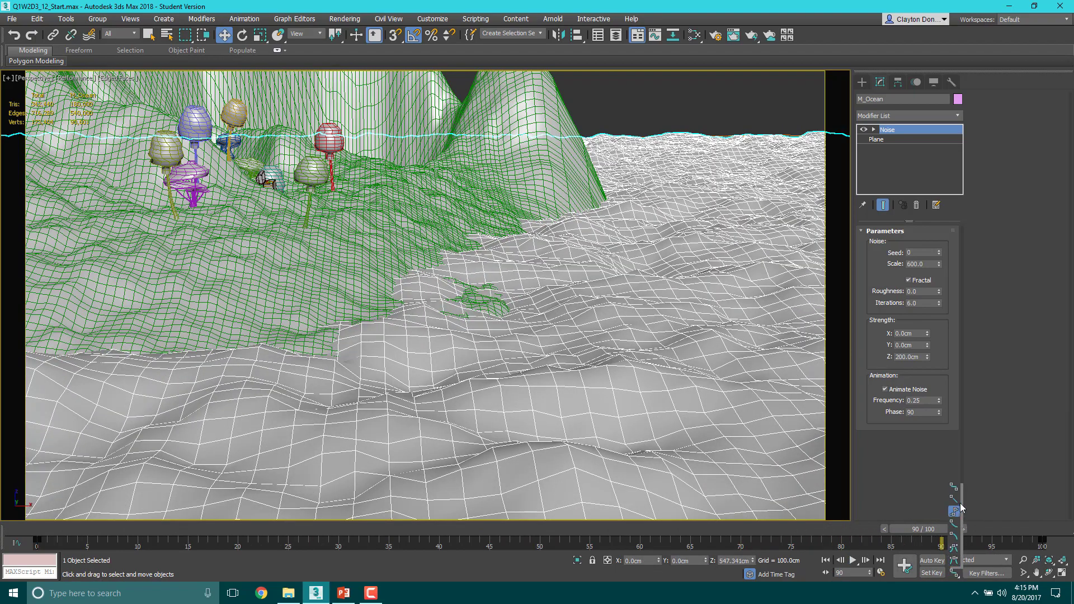
Replay the wave animation, stop it, and move the timeline to frame 48.
{"action": "left_click", "coordinate": [852, 560]}
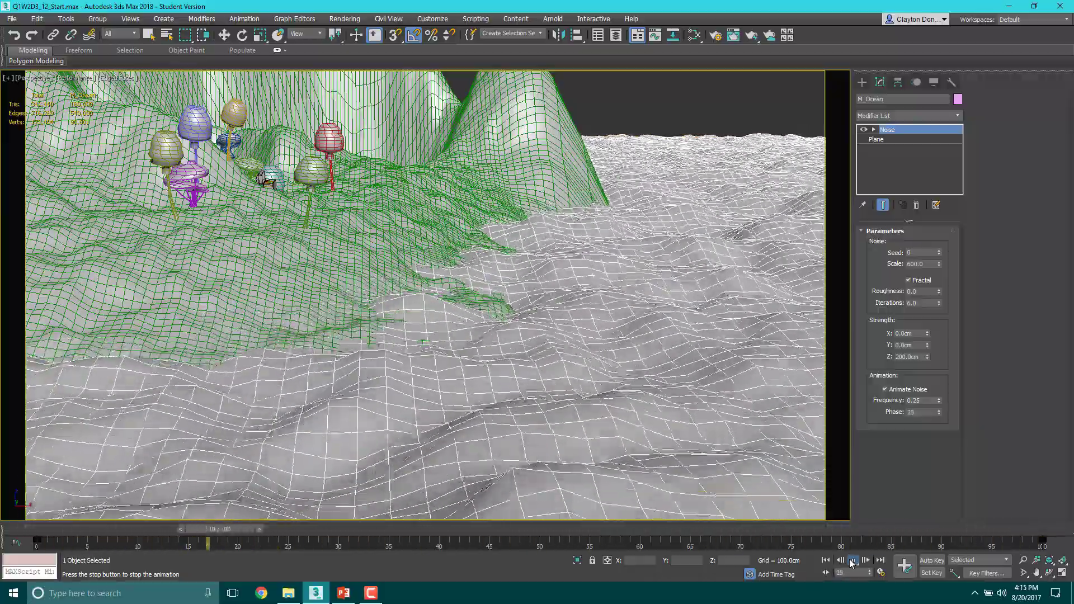
{"action": "left_click", "coordinate": [852, 560]}
{"action": "left_click_drag", "start_coordinate": [282, 528], "coordinate": [518, 472]}
{"action": "key", "text": "w"}
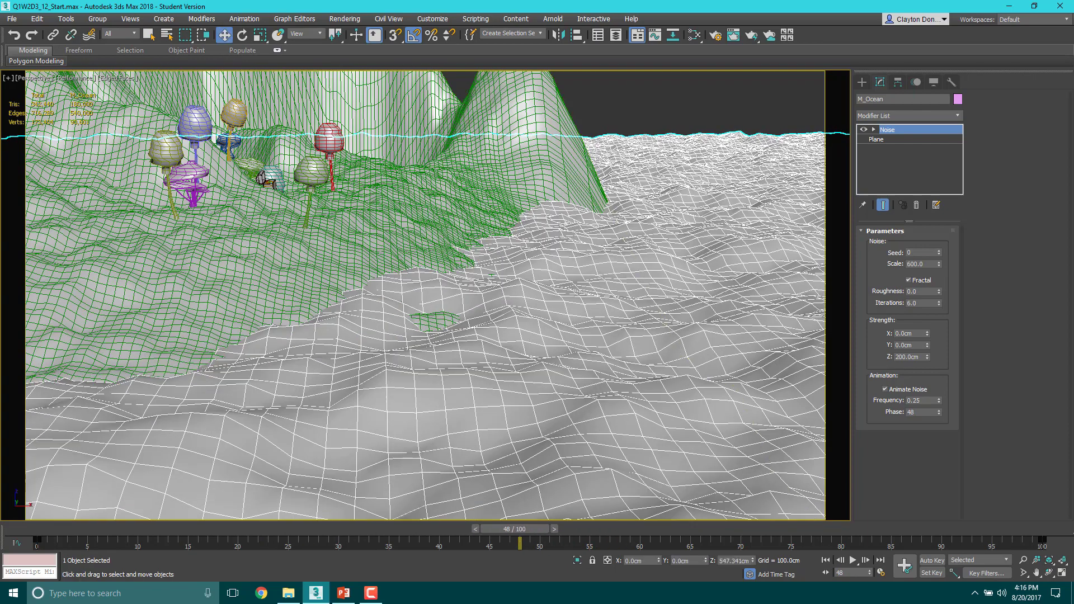
Add a Push modifier above the Noise modifier on M_Ocean.
{"action": "left_click", "coordinate": [906, 157]}
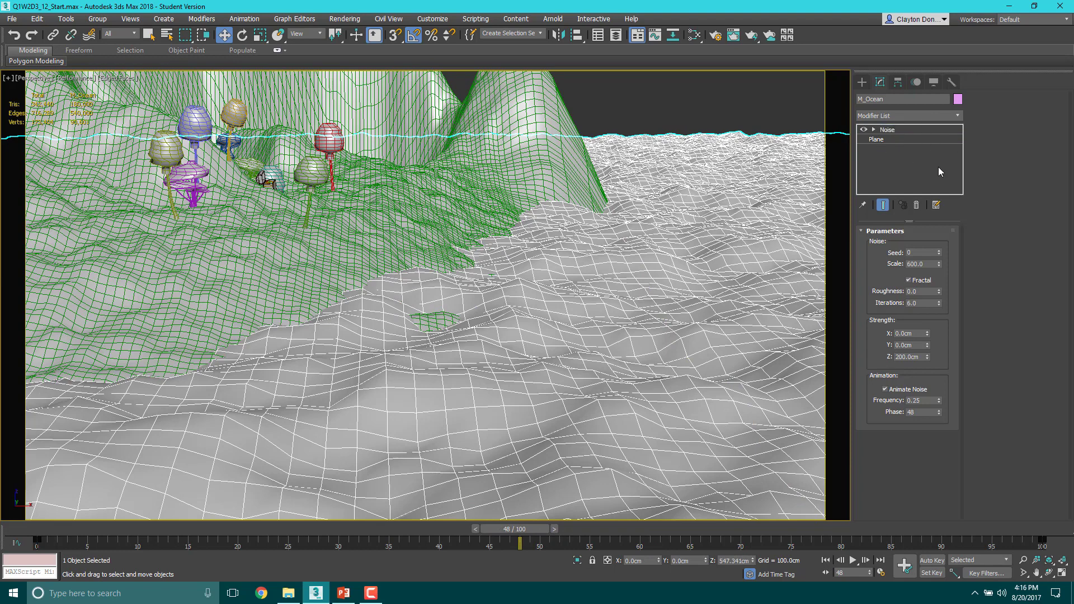
{"action": "left_click", "coordinate": [905, 113]}
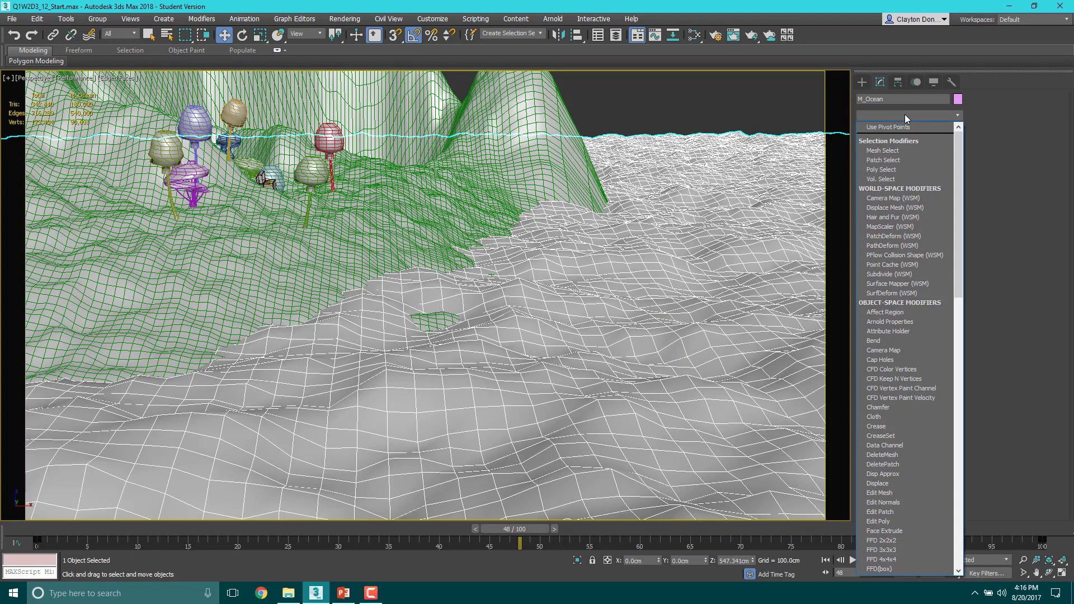
{"action": "type", "text": "pu"}
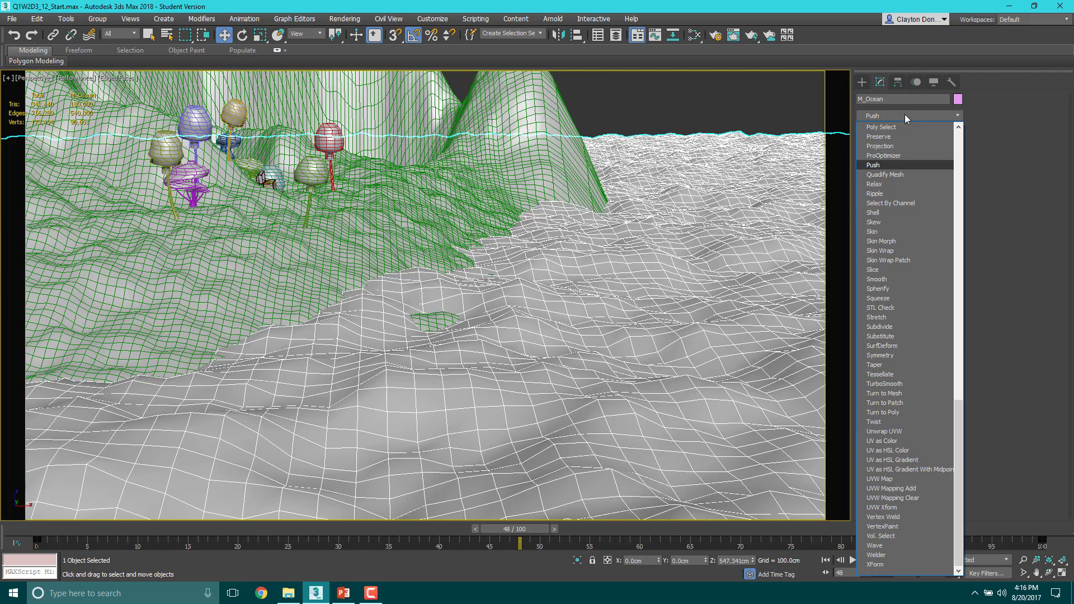
{"action": "key", "text": "Return"}
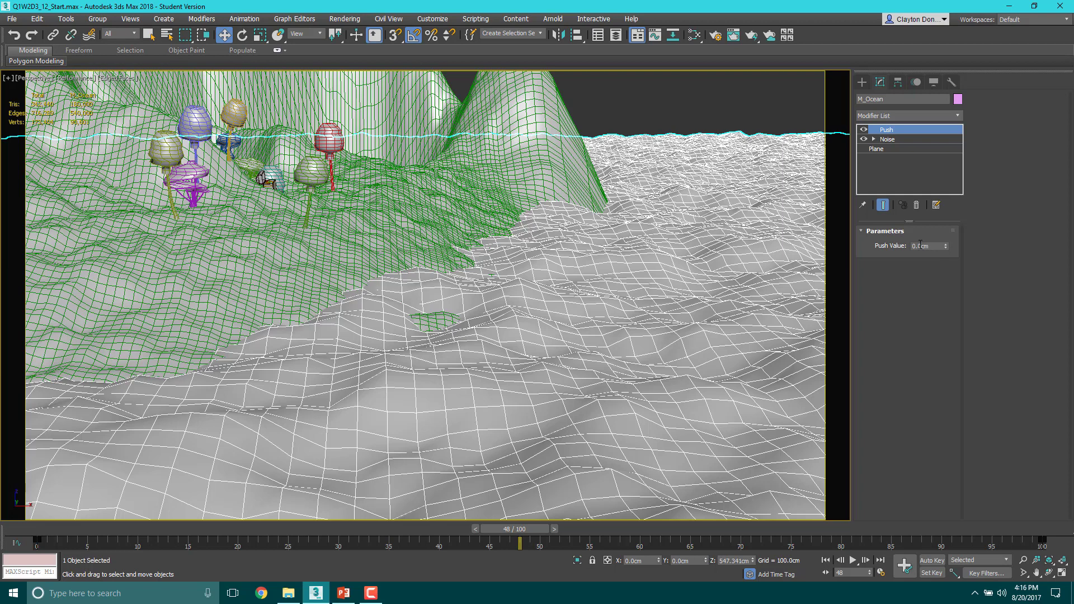
Try a push value of 200 cm on M_Ocean, and set it to -200 cm instead.
{"action": "left_click_drag", "start_coordinate": [920, 244], "coordinate": [875, 244]}
{"action": "type", "text": "200"}
{"action": "key", "text": "Return"}
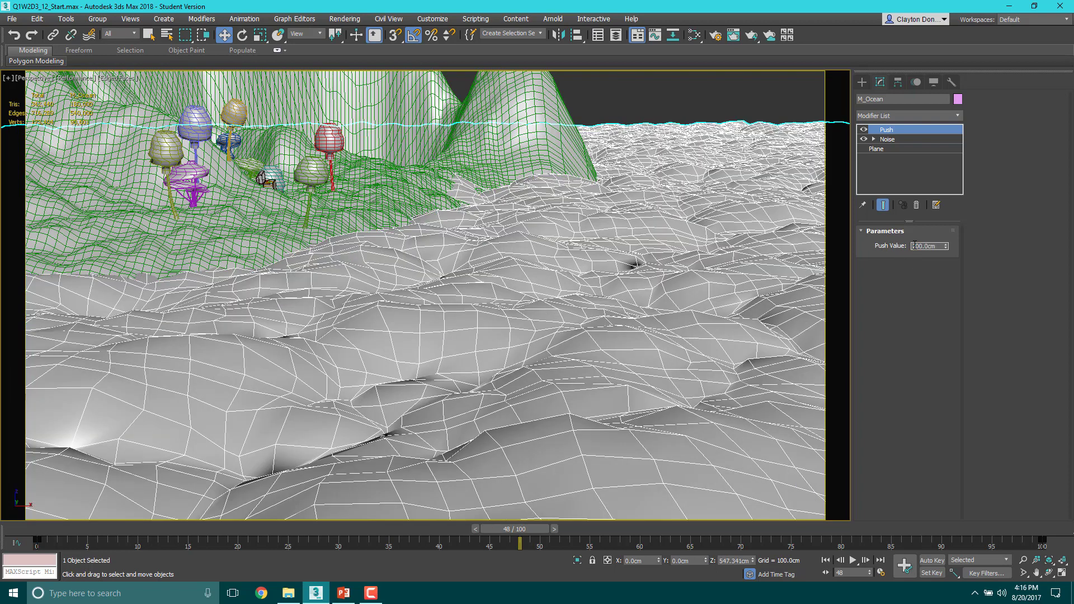
{"action": "key", "text": "Return"}
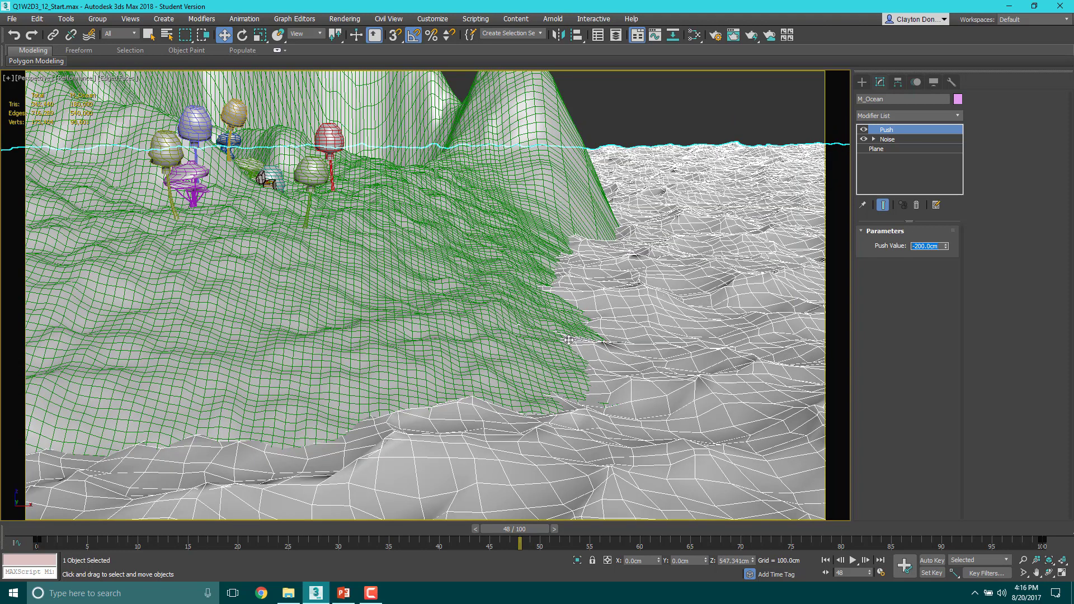
{"action": "middle_click_drag", "start_coordinate": [736, 383], "coordinate": [680, 333]}
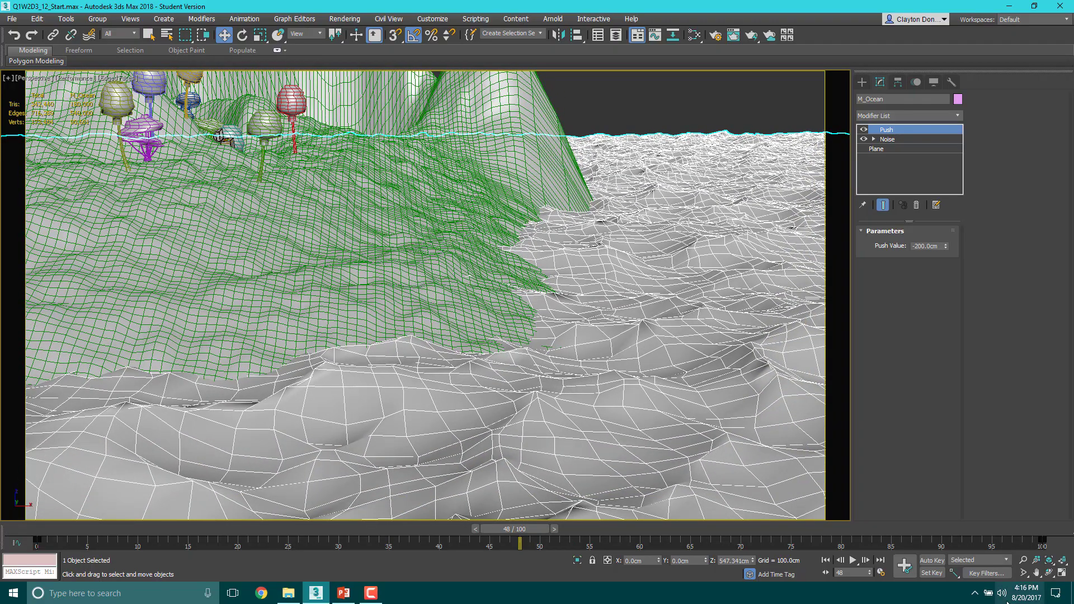
Preview the pushed wave animation, and add a Relax modifier above the Push modifier on M_Ocean.
{"action": "left_click", "coordinate": [853, 559]}
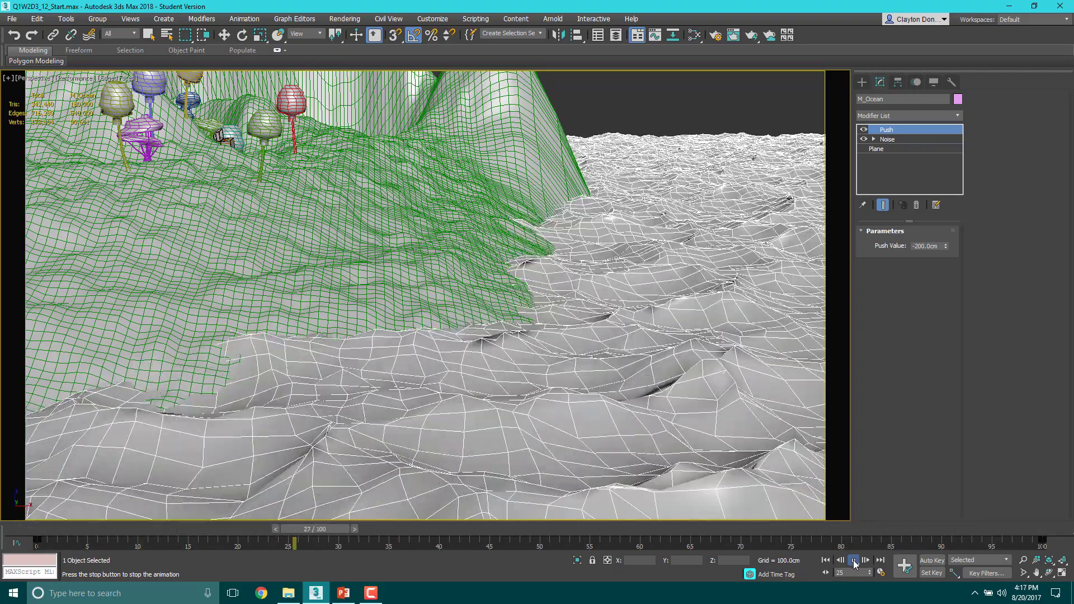
{"action": "left_click", "coordinate": [853, 560]}
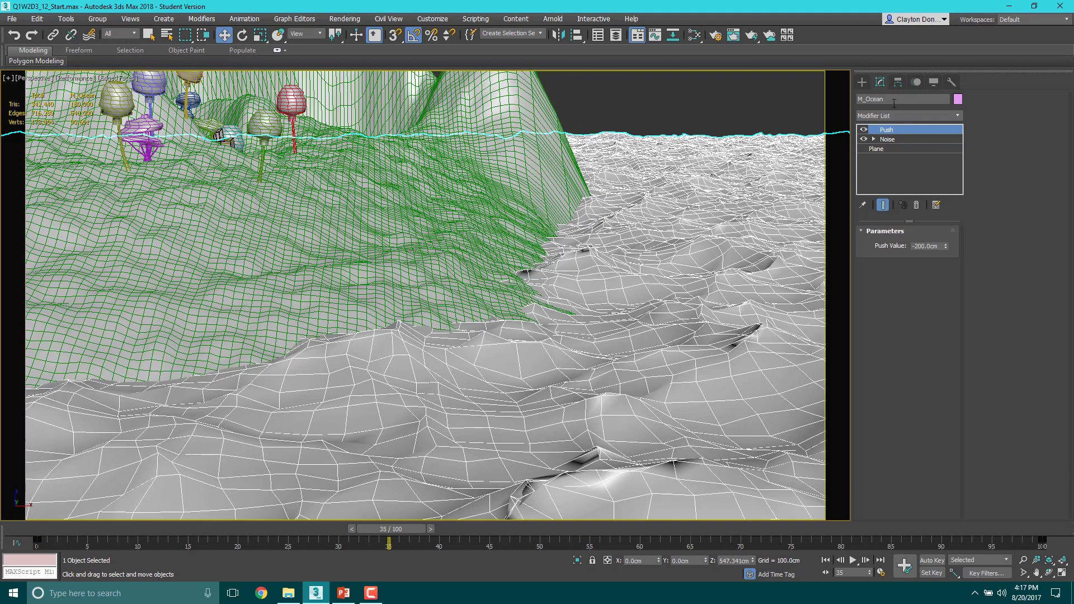
{"action": "left_click", "coordinate": [898, 173]}
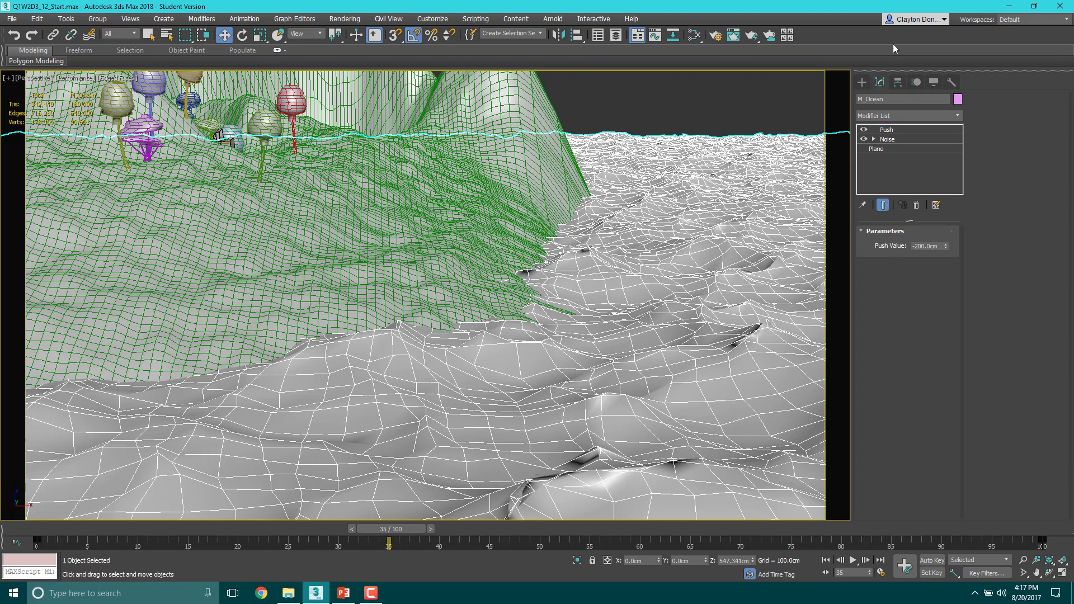
{"action": "left_click", "coordinate": [895, 116]}
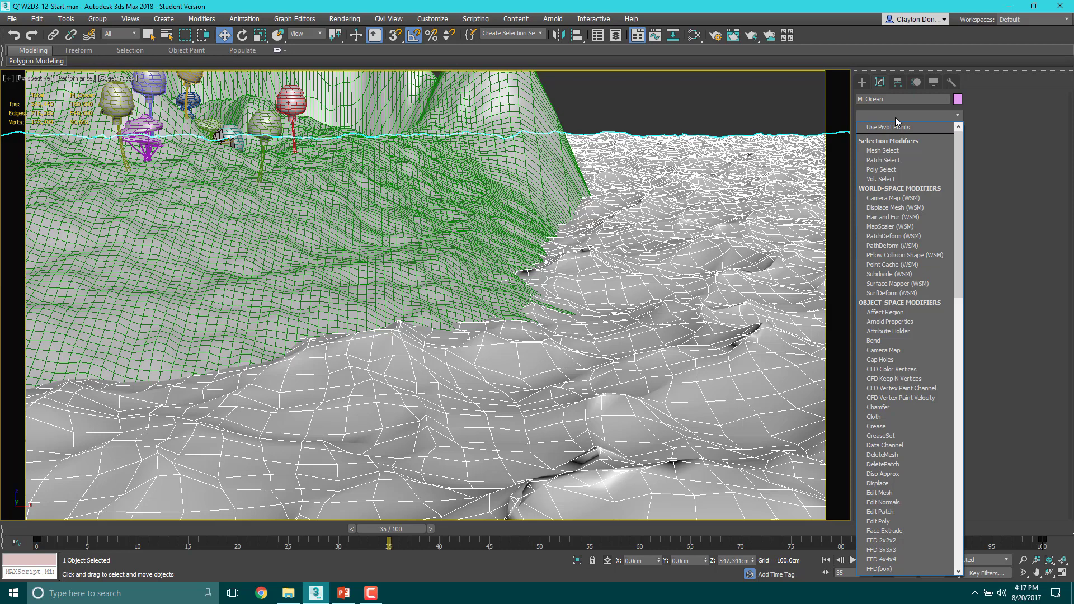
{"action": "key", "text": "r"}
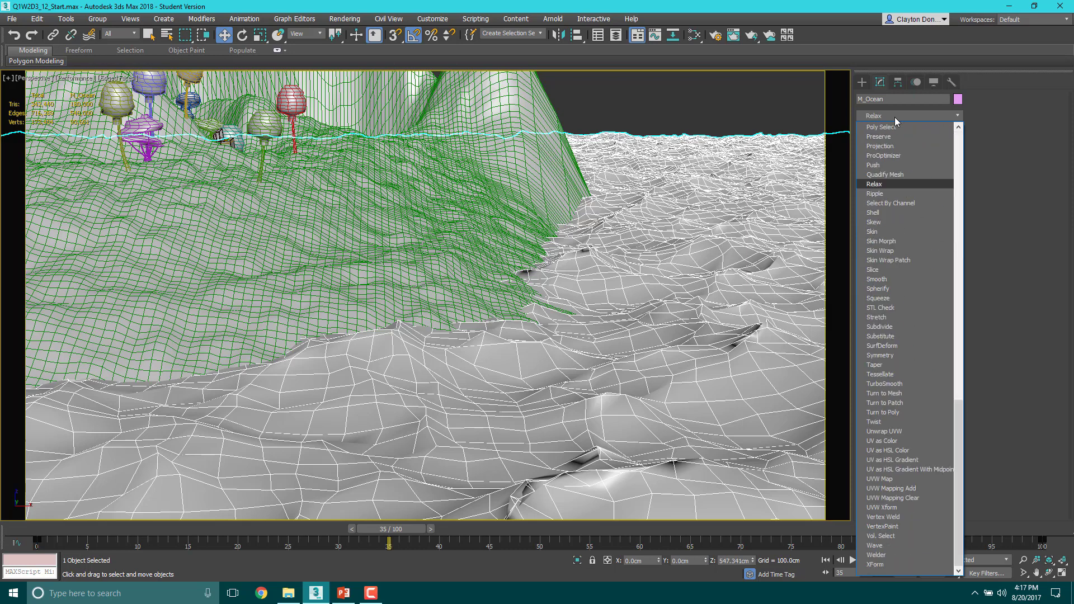
{"action": "key", "text": "Return"}
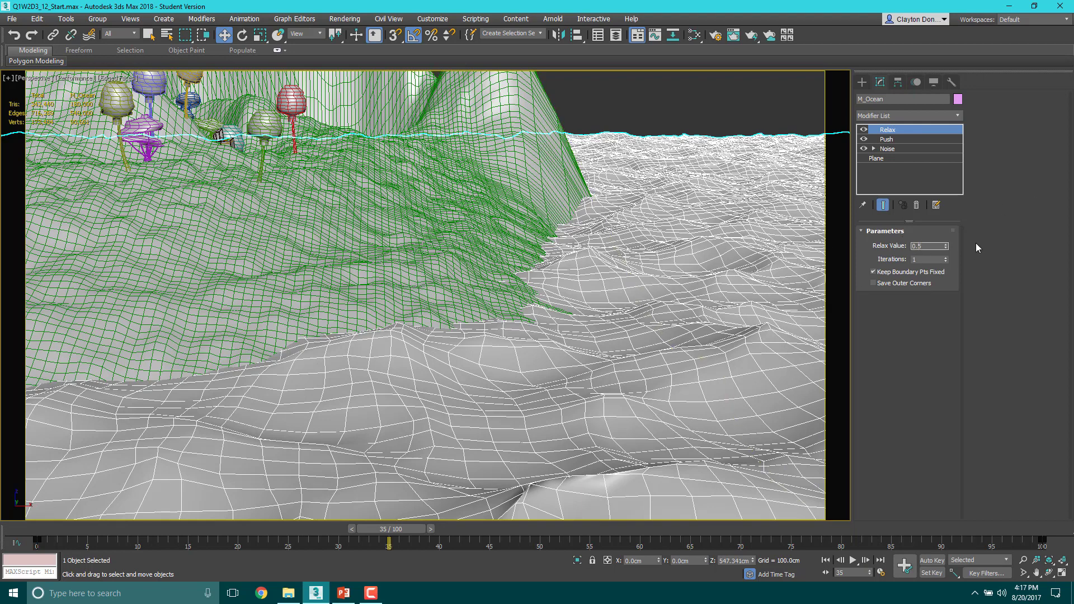
Set the Relax modifier on M_Ocean to a relax value of 0.75 with 2 iterations.
{"action": "double_click", "coordinate": [920, 246]}
{"action": "type", "text": "0.75"}
{"action": "left_click", "coordinate": [926, 259]}
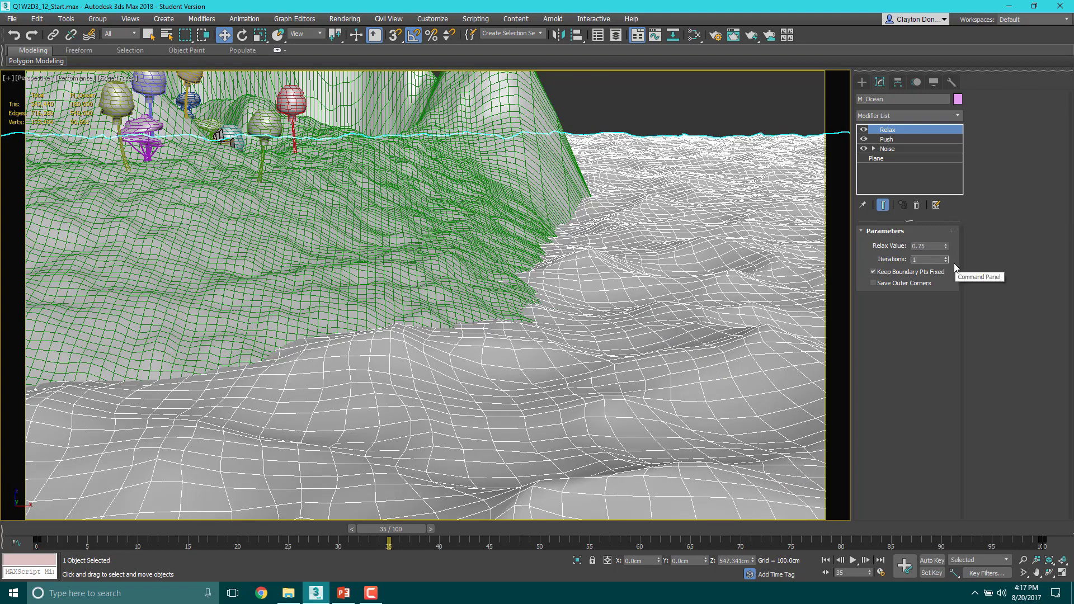
{"action": "left_click", "coordinate": [944, 263]}
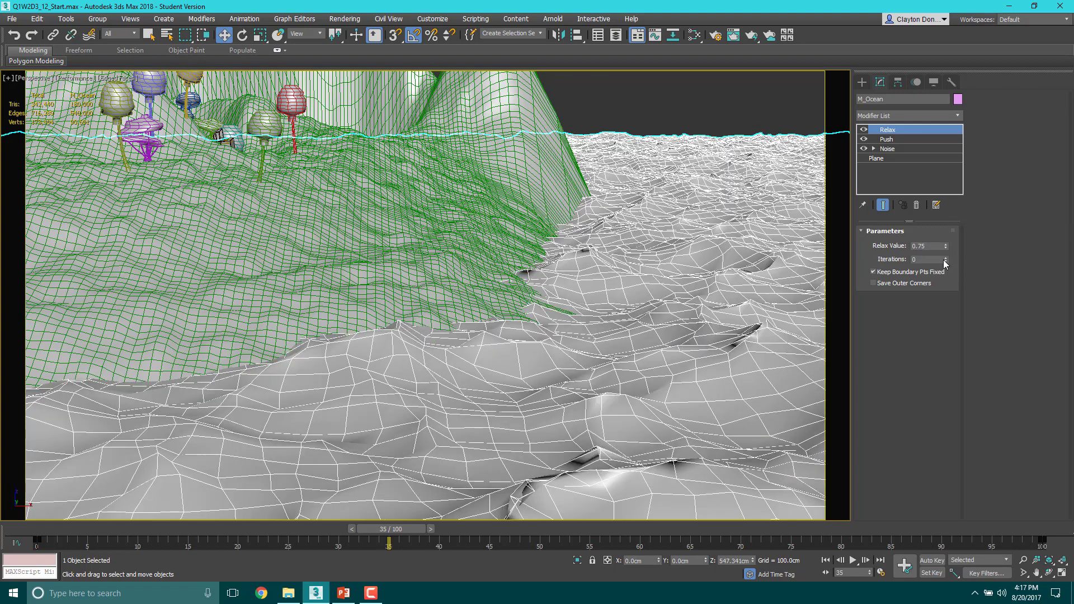
{"action": "left_click", "coordinate": [946, 256]}
{"action": "left_click", "coordinate": [945, 257]}
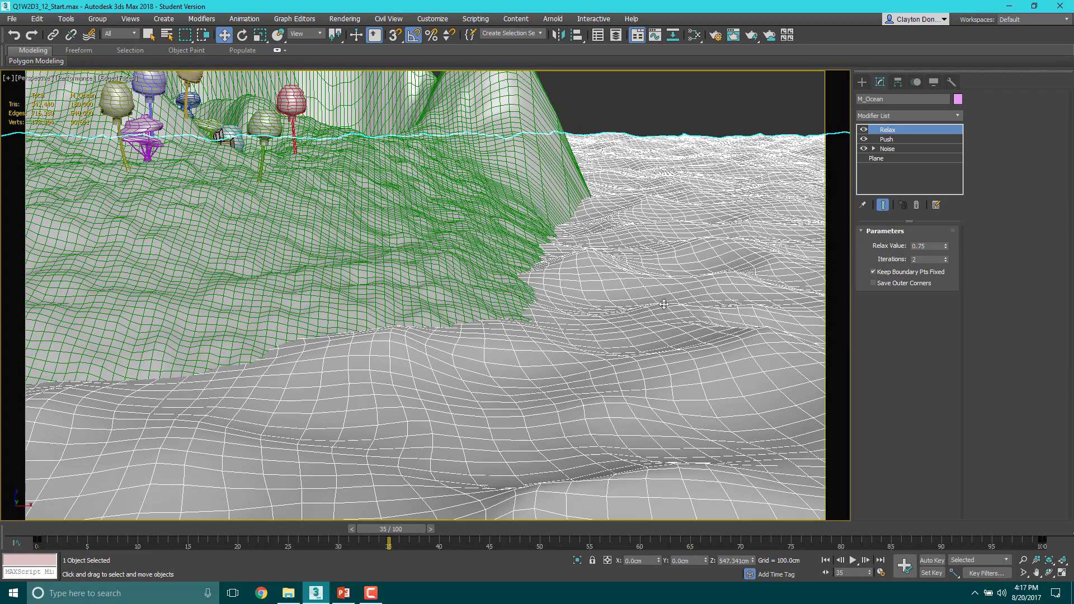
Test-render the perspective view at frame 35, and change M_Ocean's object color to dark blue.
{"action": "key", "text": "shift+q"}
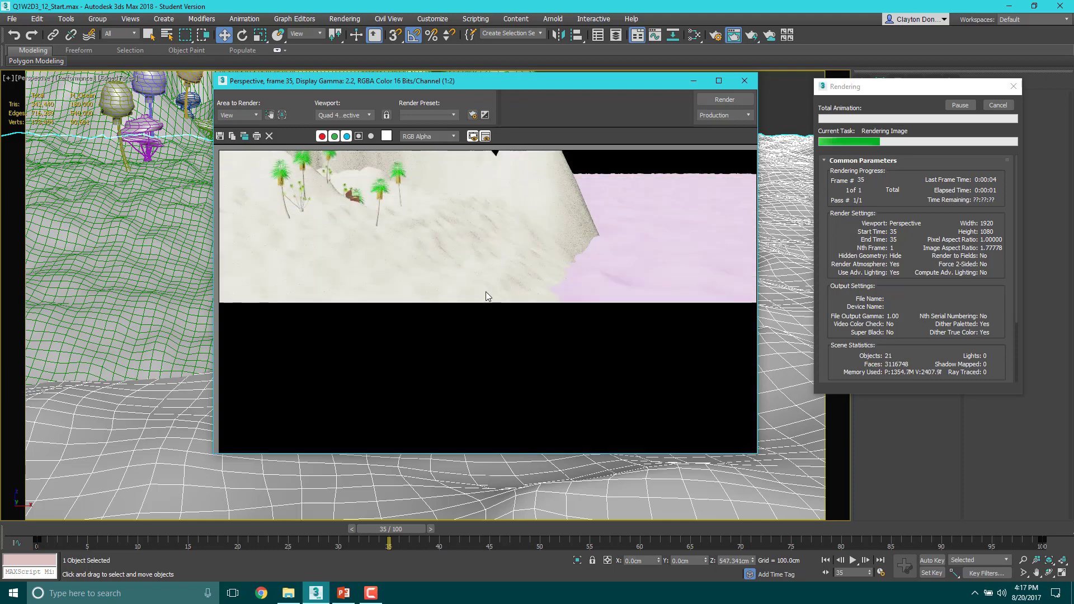
{"action": "left_click", "coordinate": [747, 82]}
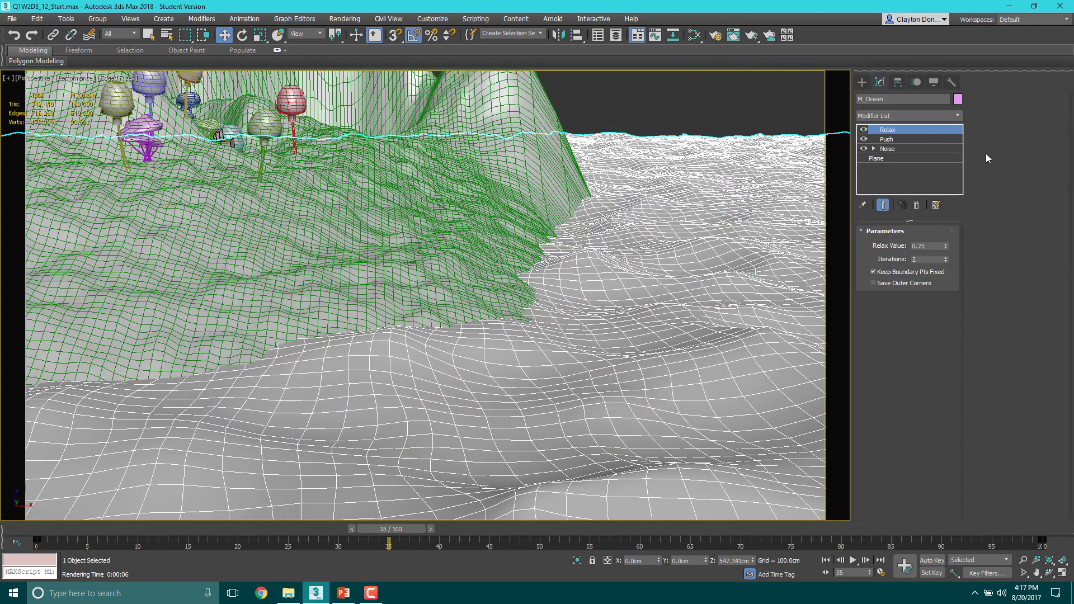
{"action": "left_click", "coordinate": [957, 99]}
{"action": "left_click", "coordinate": [540, 285]}
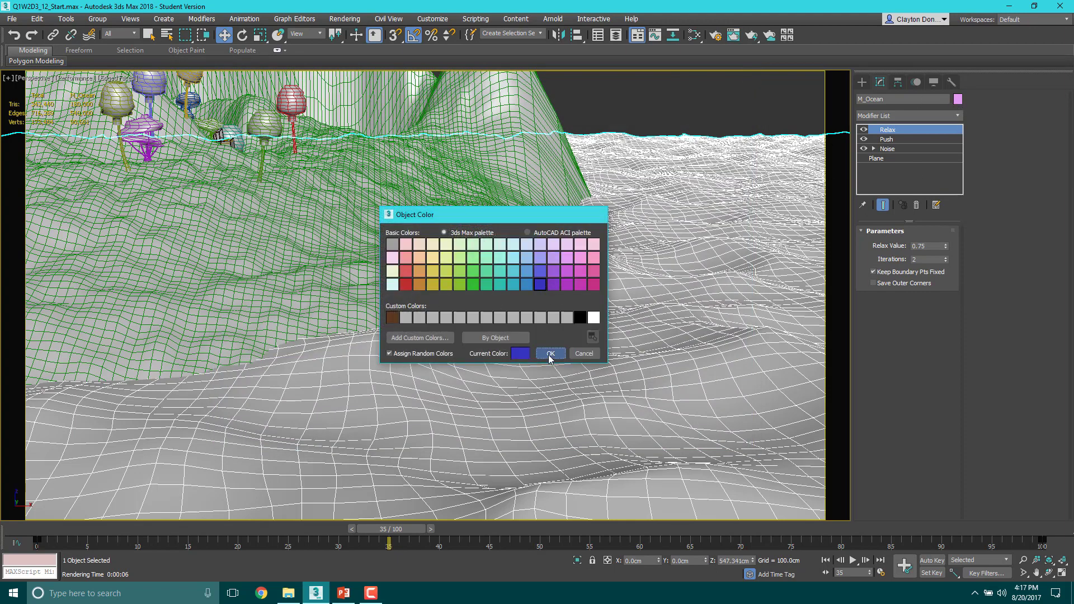
{"action": "left_click", "coordinate": [550, 353]}
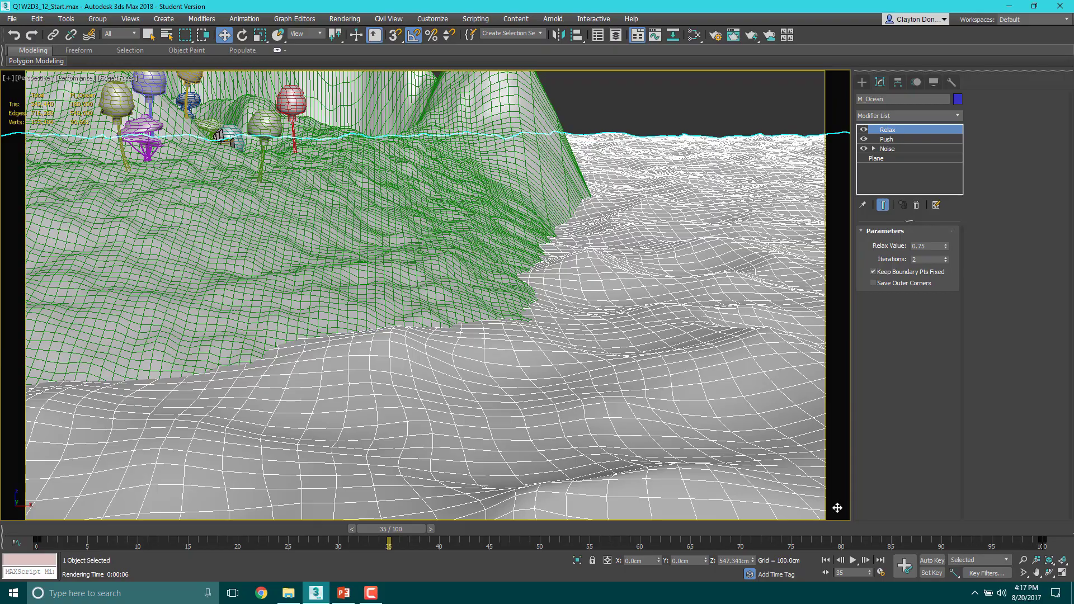
Play the animation while trying relax values of 0.5, 0.25 and 0.4 on M_Ocean.
{"action": "left_click", "coordinate": [852, 561]}
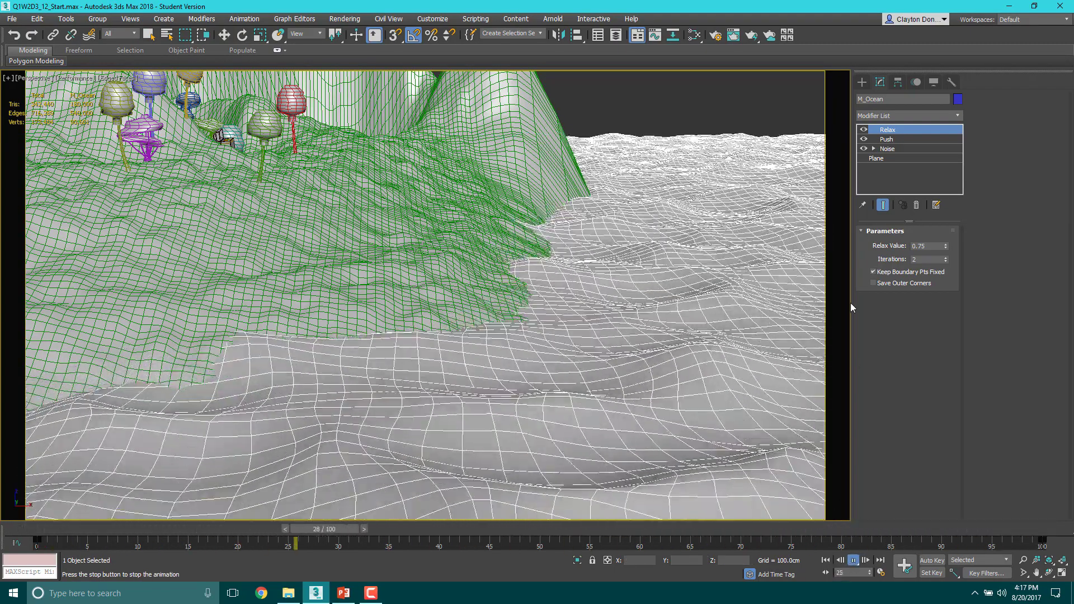
{"action": "left_click_drag", "start_coordinate": [928, 246], "coordinate": [916, 245]}
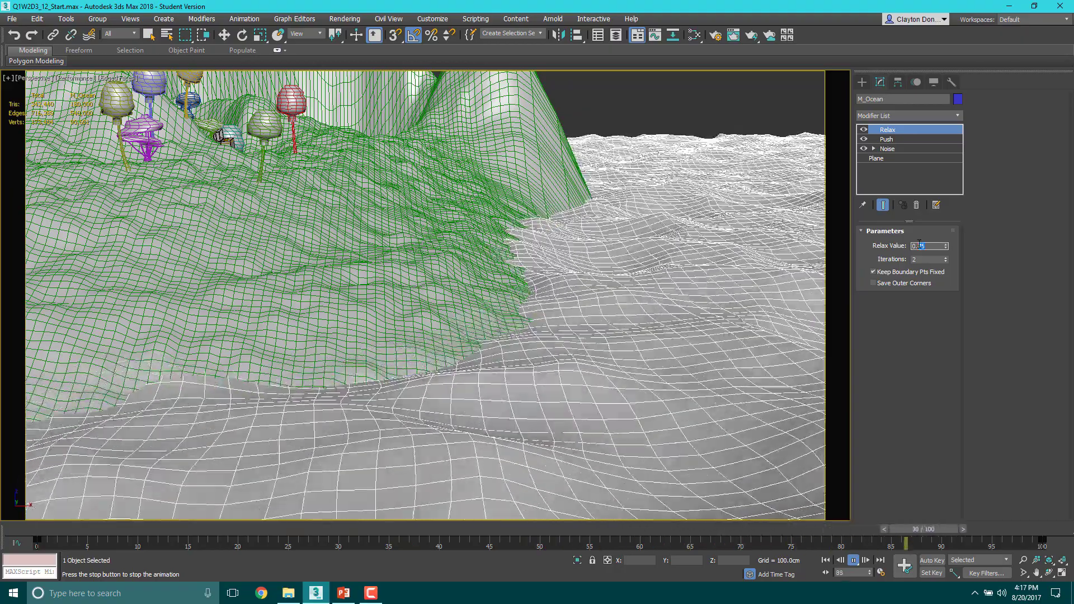
{"action": "type", "text": ".5"}
{"action": "key", "text": "Return"}
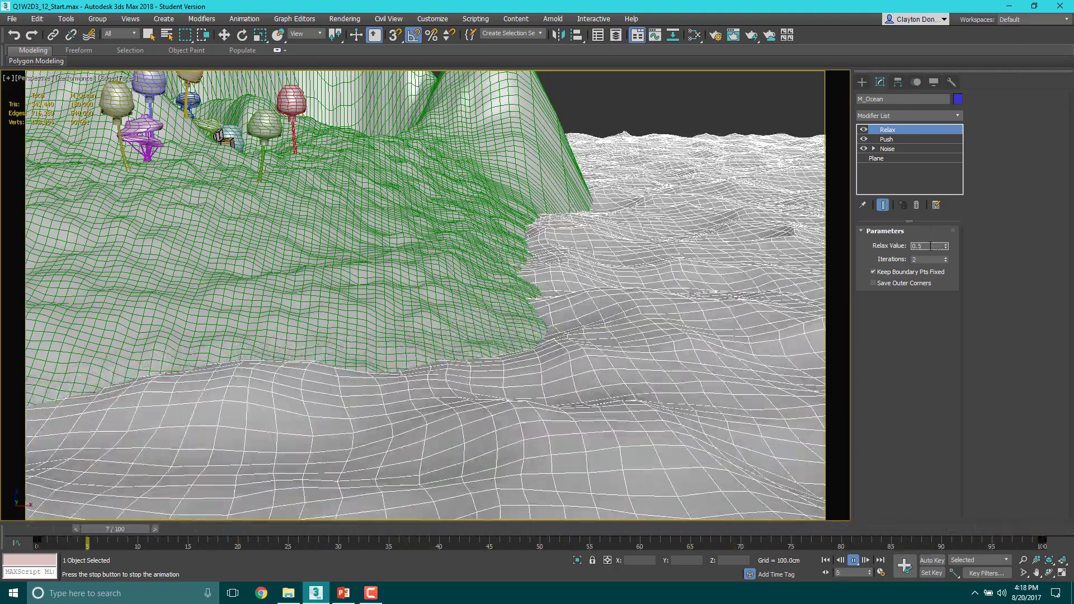
{"action": "type", "text": ".25"}
{"action": "key", "text": "Return"}
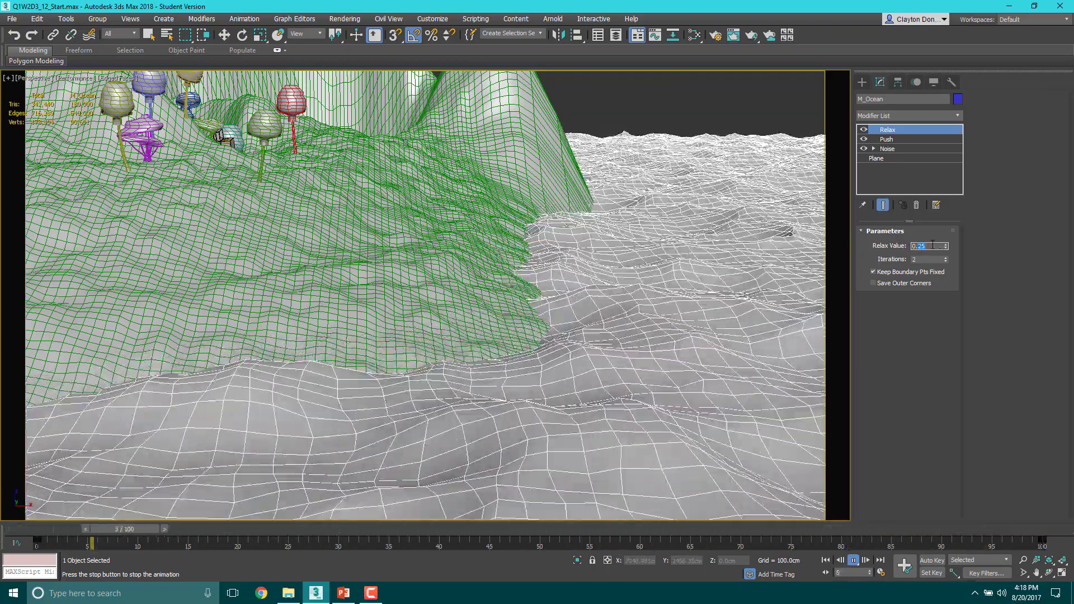
{"action": "type", "text": "0.4"}
{"action": "key", "text": "Return"}
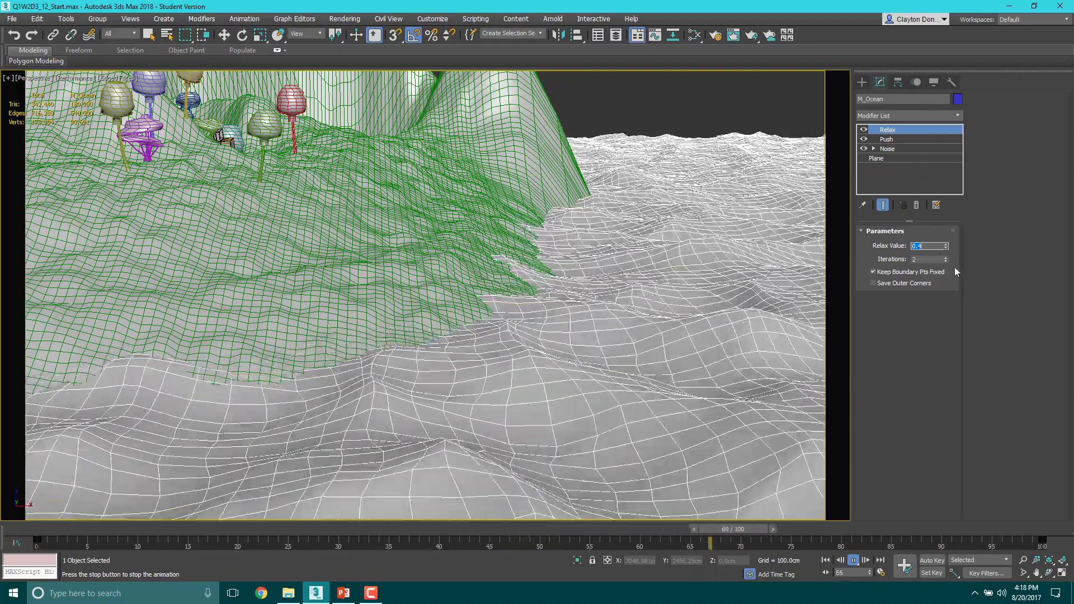
Set the Relax modifier to 1 iteration and a relax value of 0.8, and stop the playback.
{"action": "left_click", "coordinate": [945, 262]}
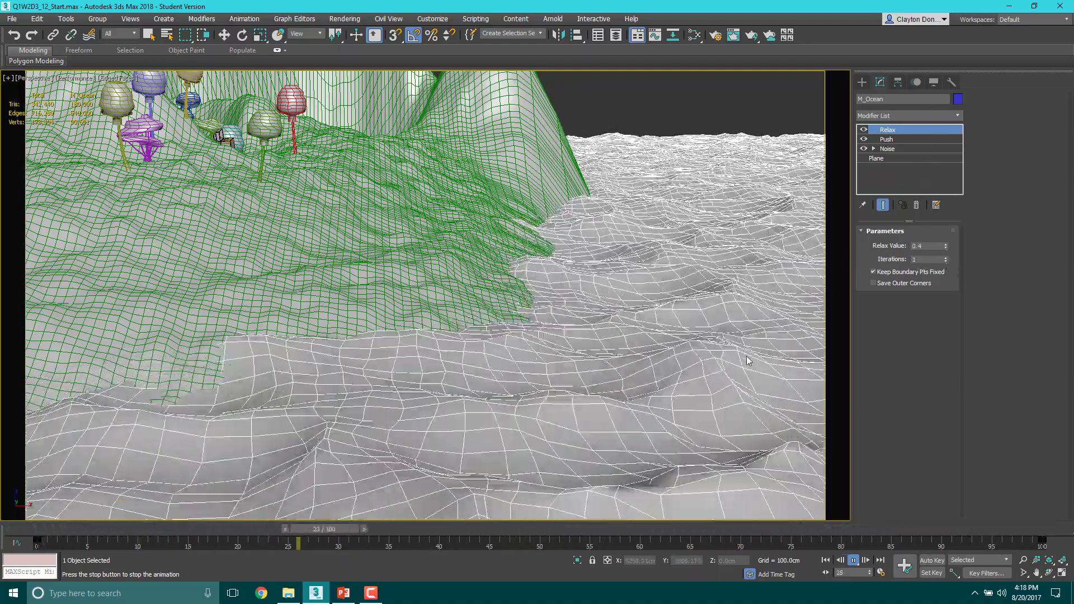
{"action": "double_click", "coordinate": [920, 245]}
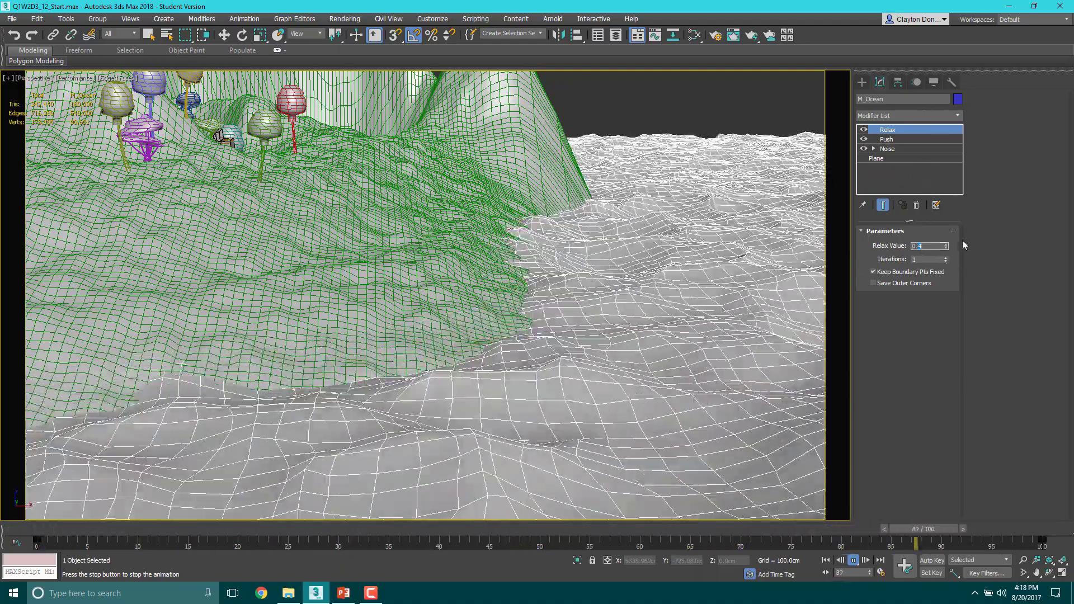
{"action": "type", "text": "0.8"}
{"action": "key", "text": "Return"}
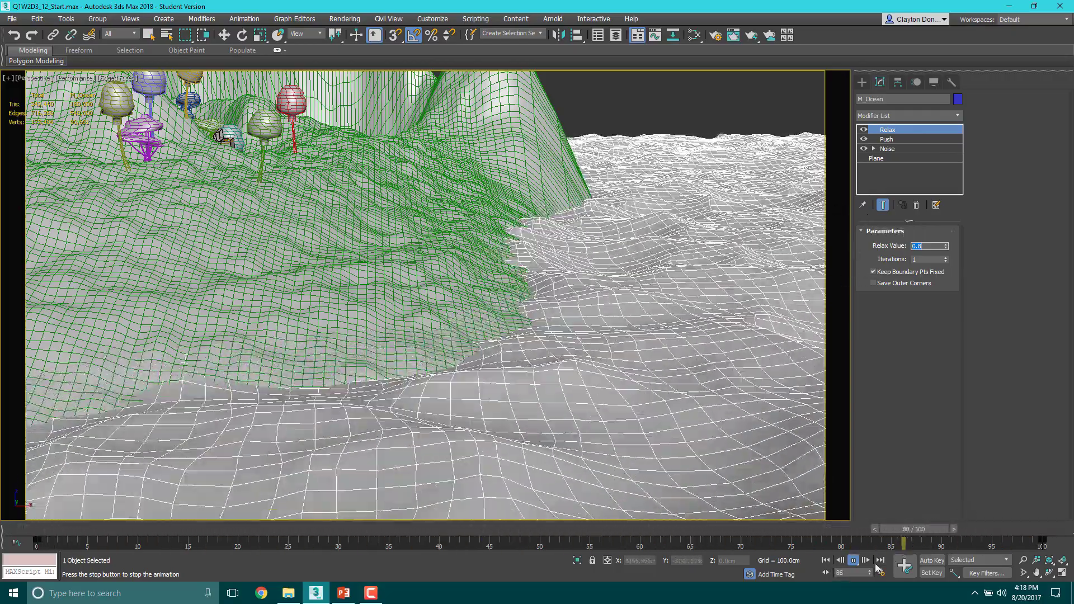
{"action": "left_click", "coordinate": [858, 560]}
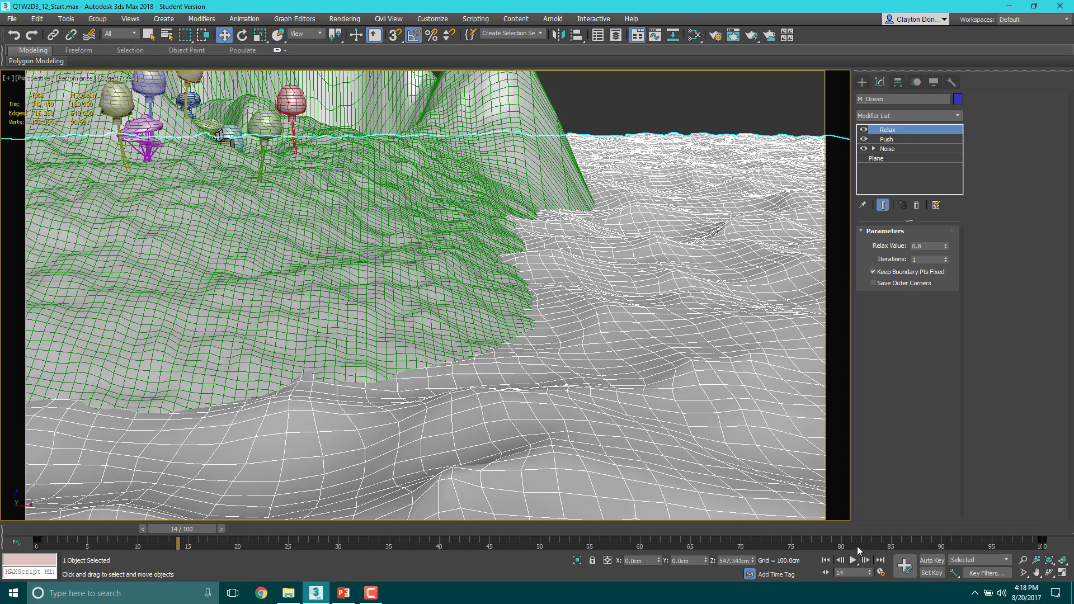
Add a second Noise modifier above the Relax modifier on M_Ocean.
{"action": "left_click", "coordinate": [897, 116]}
{"action": "left_click", "coordinate": [898, 117]}
{"action": "left_click", "coordinate": [911, 115]}
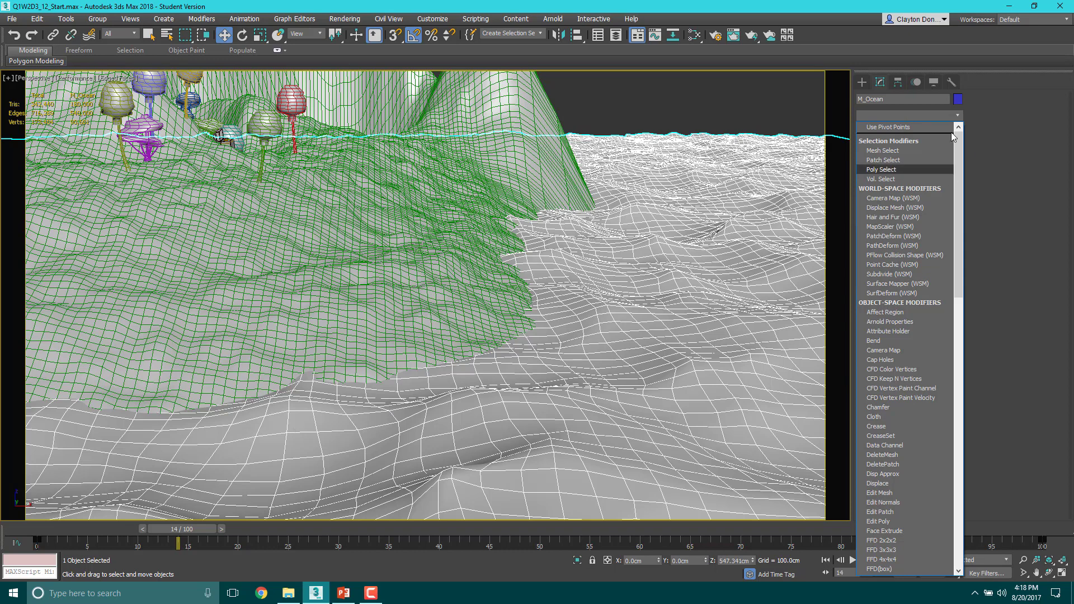
{"action": "left_click", "coordinate": [907, 115]}
{"action": "left_click", "coordinate": [907, 115]}
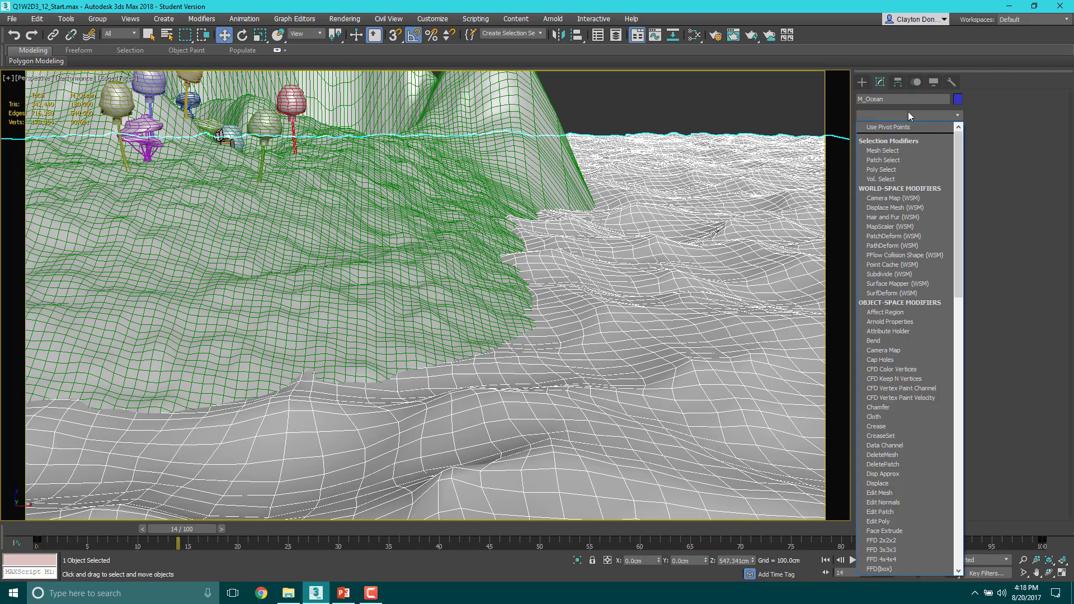
{"action": "key", "text": "n"}
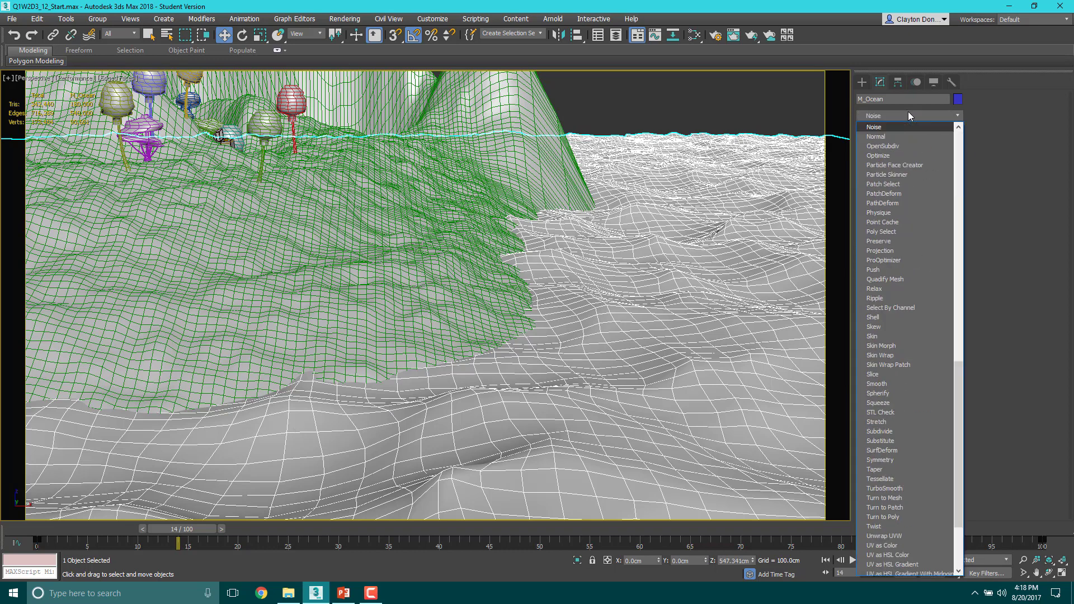
{"action": "key", "text": "Return"}
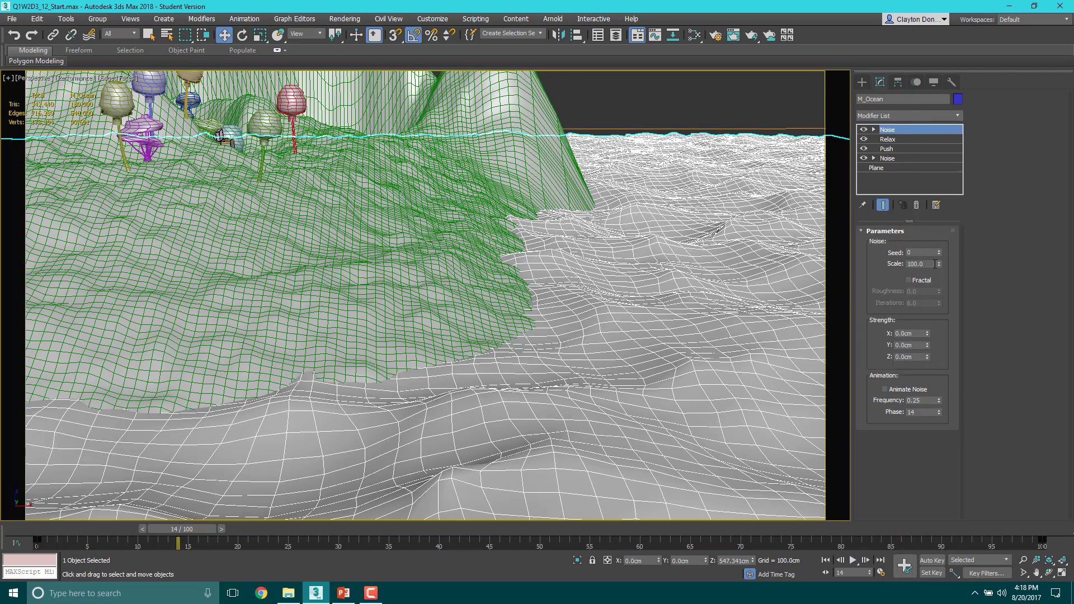
Give the upper Noise modifier scale 25, Z strength 50 cm and Fractal noise, and preview the animation.
{"action": "double_click", "coordinate": [923, 264]}
{"action": "double_click", "coordinate": [904, 356]}
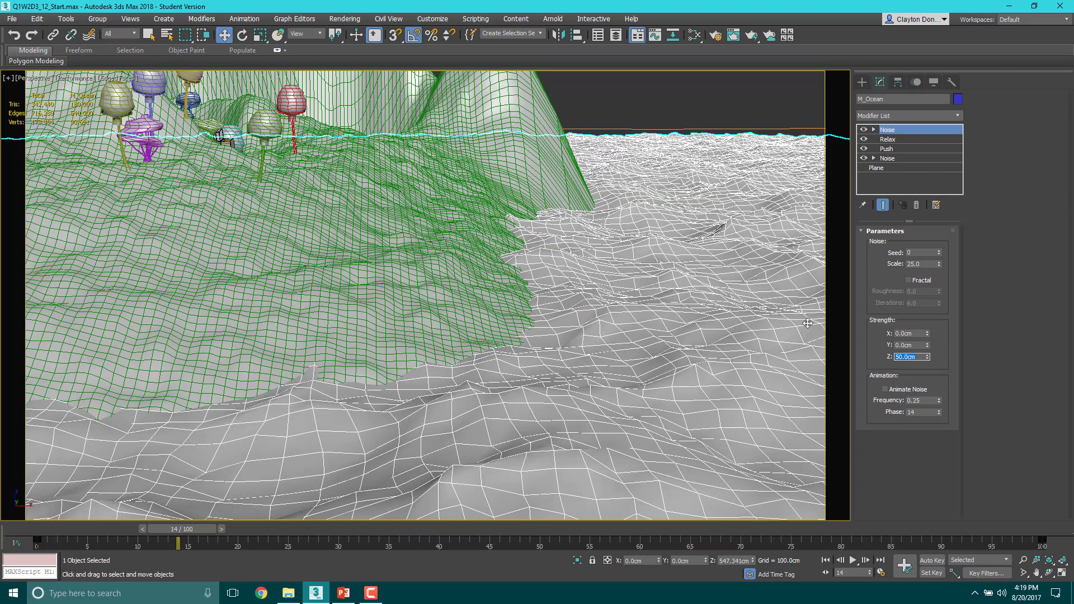
{"action": "left_click", "coordinate": [908, 281]}
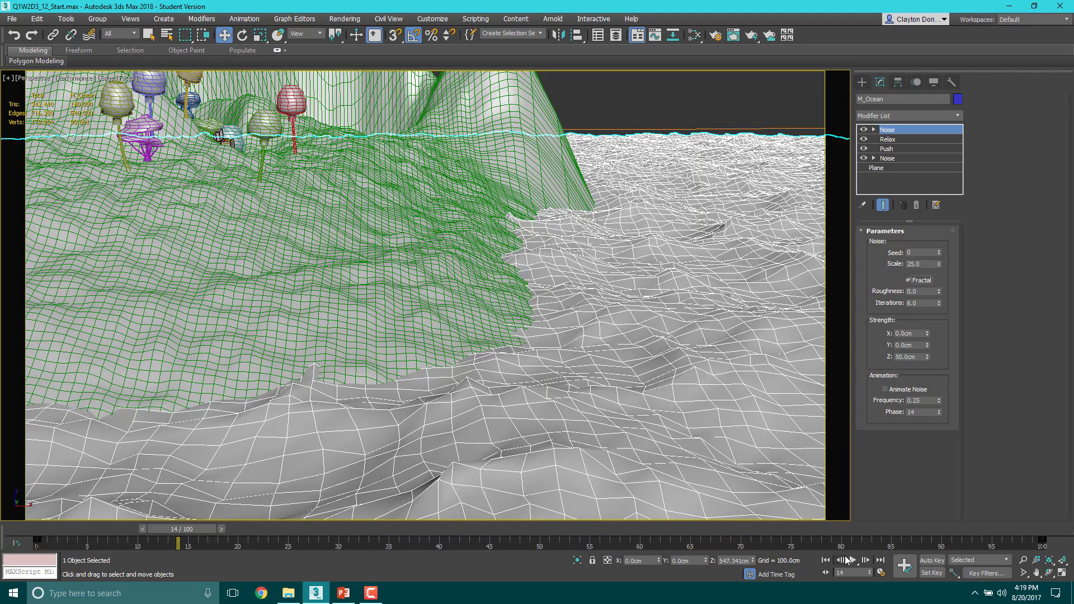
{"action": "left_click", "coordinate": [849, 560]}
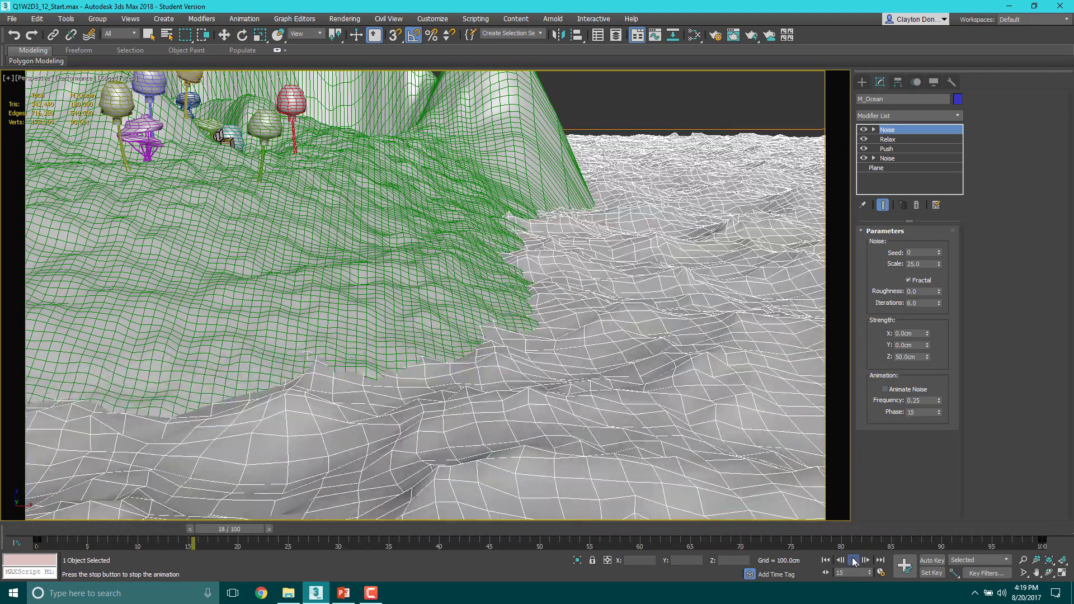
{"action": "left_click", "coordinate": [853, 559]}
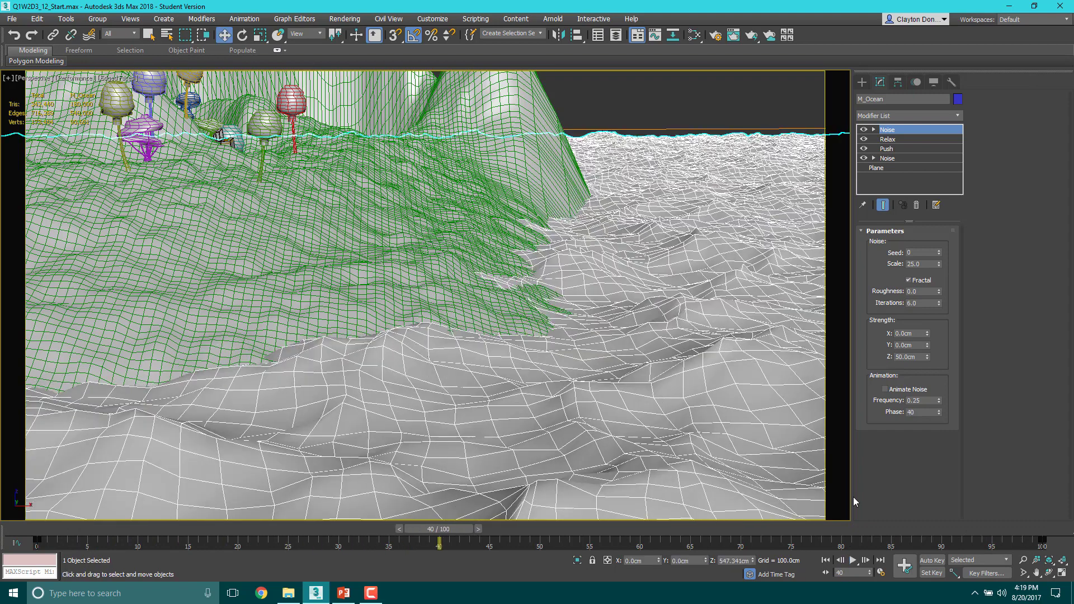
Set the upper Noise modifier's Z strength to 25 cm and its scale to 50.
{"action": "double_click", "coordinate": [901, 357]}
{"action": "type", "text": "25.0cm"}
{"action": "key", "text": "Return"}
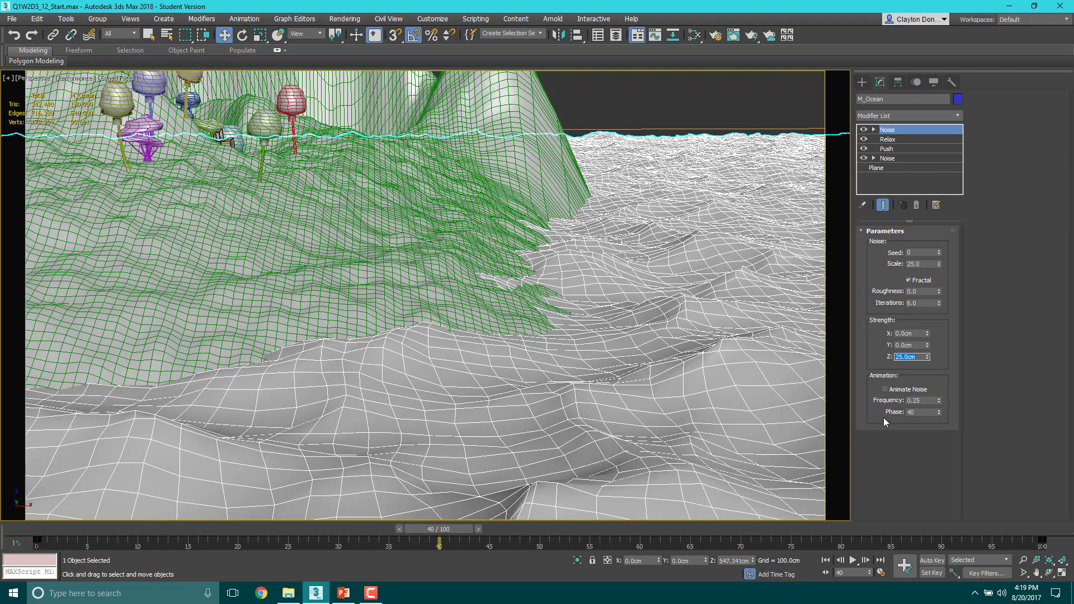
{"action": "double_click", "coordinate": [913, 264]}
{"action": "type", "text": "50"}
{"action": "key", "text": "Return"}
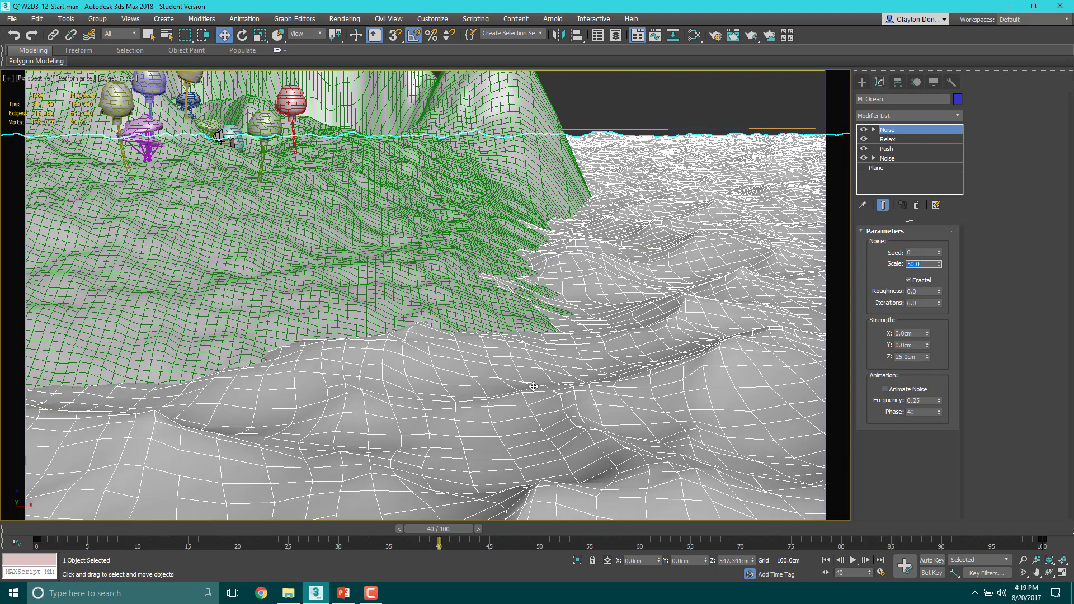
Preview the refined wave animation, stop it at frame 84, and render the perspective view.
{"action": "middle_click_drag", "start_coordinate": [424, 299], "coordinate": [467, 323]}
{"action": "left_click", "coordinate": [856, 561]}
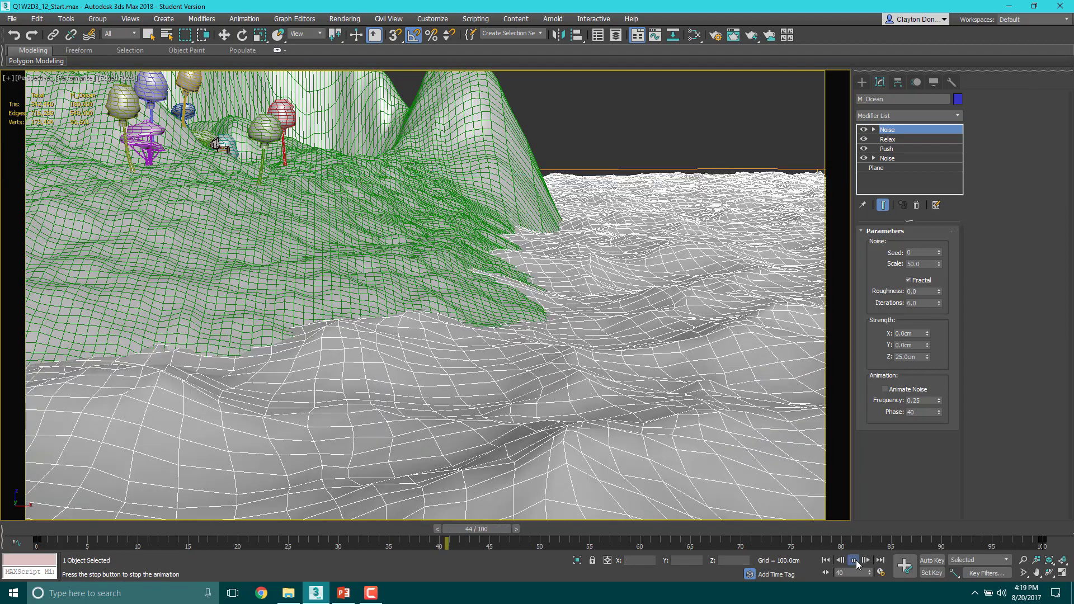
{"action": "left_click", "coordinate": [855, 560]}
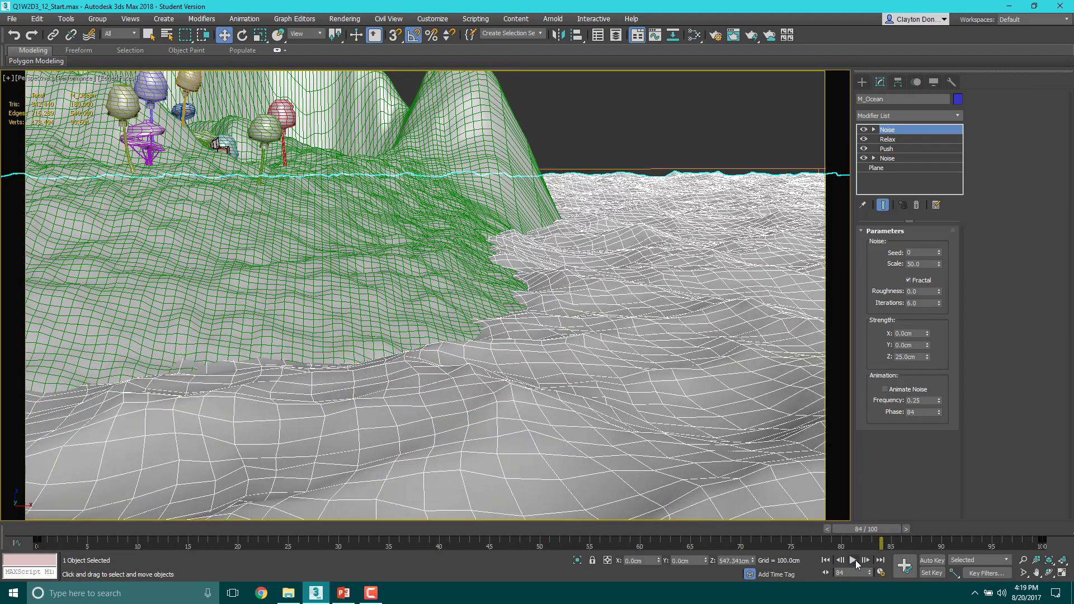
{"action": "key", "text": "shift+q"}
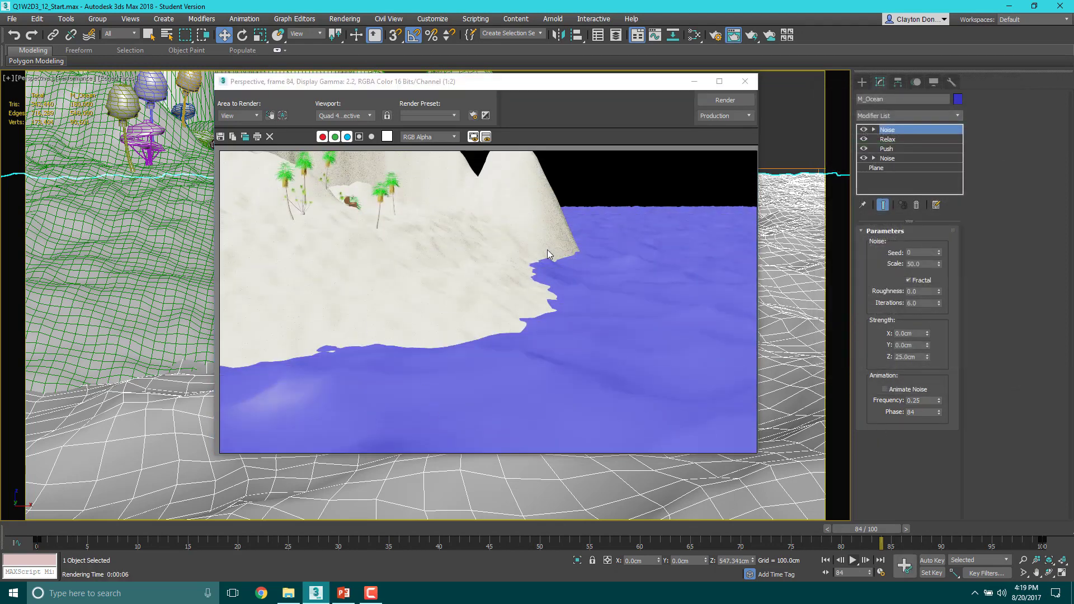
Close the render, add a new Standard material to the Slate Material Editor view, and name it Mat_Ocean.
{"action": "left_click", "coordinate": [744, 81]}
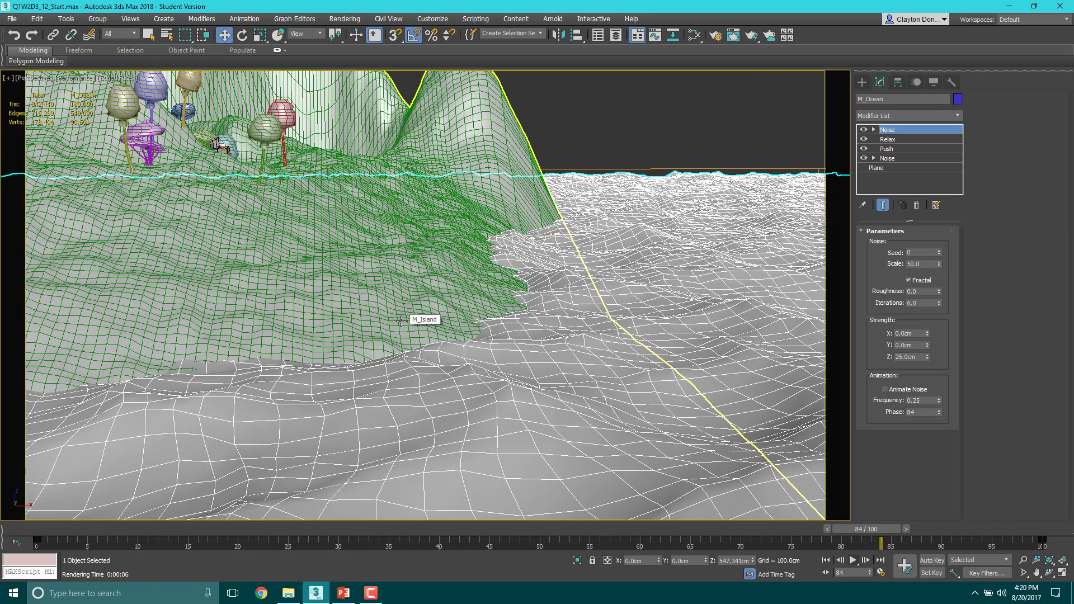
{"action": "key", "text": "m"}
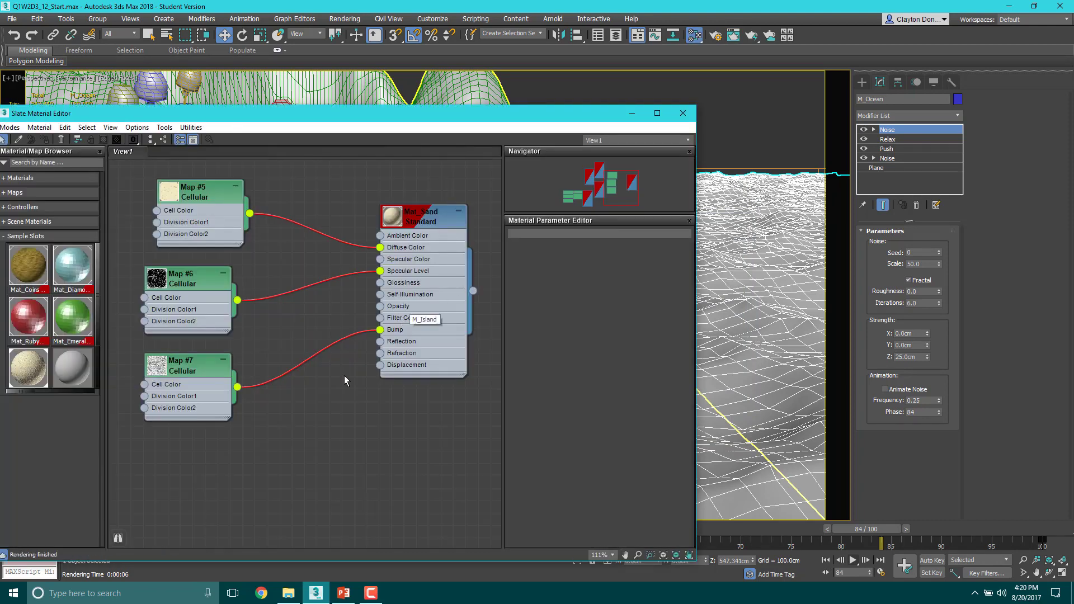
{"action": "double_click", "coordinate": [73, 376]}
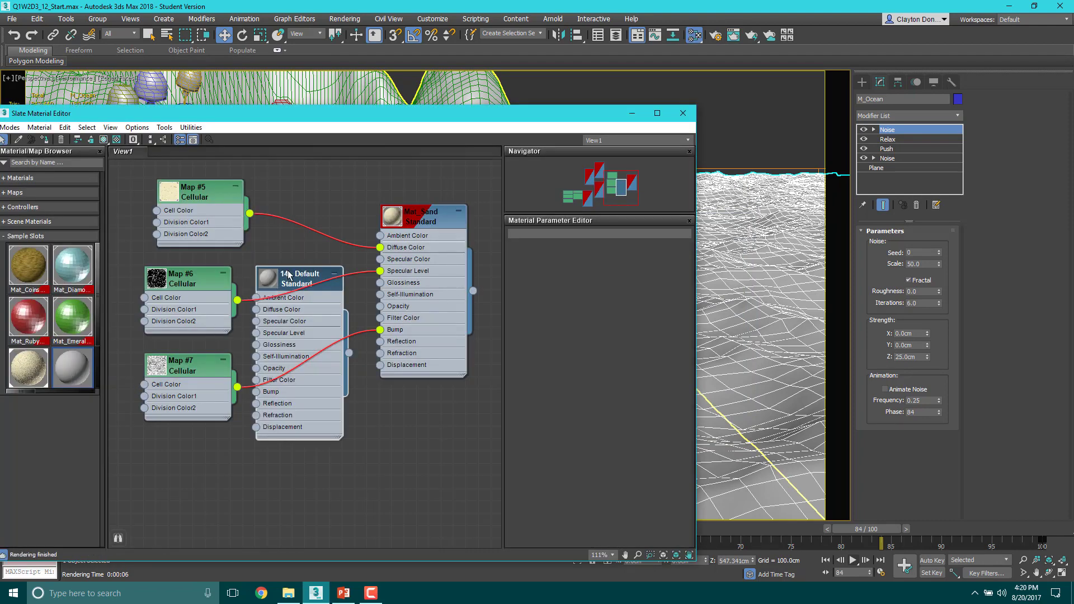
{"action": "left_click_drag", "start_coordinate": [288, 274], "coordinate": [372, 422]}
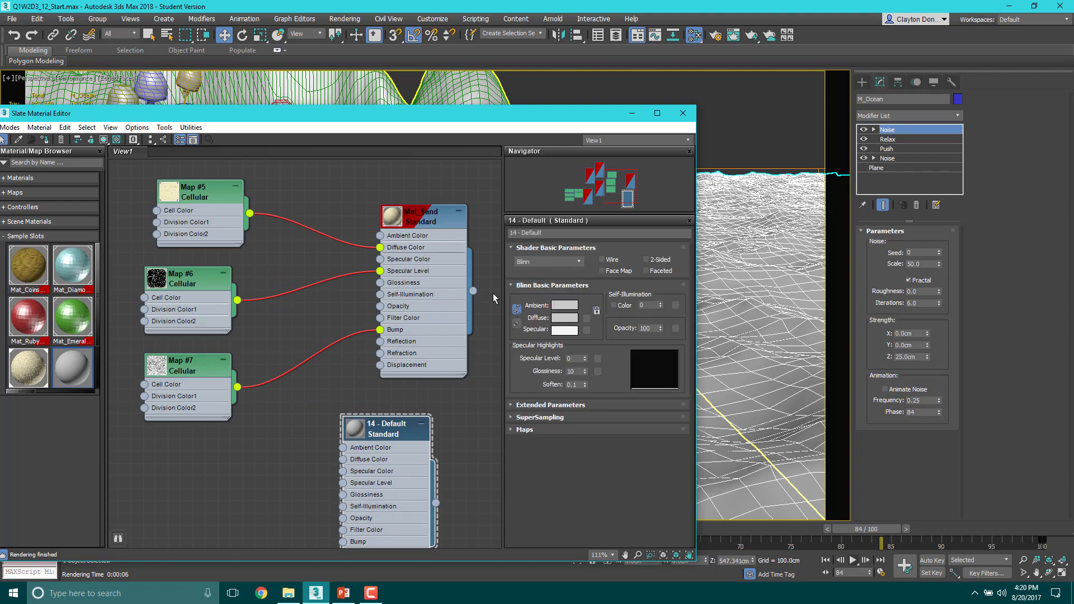
{"action": "left_click", "coordinate": [574, 232]}
{"action": "type", "text": "M"}
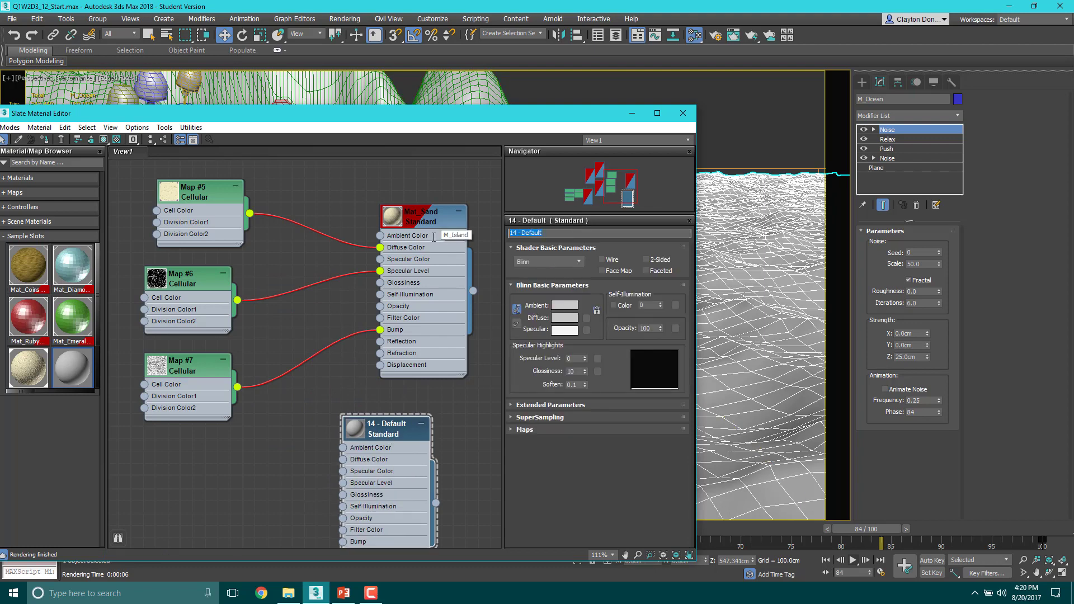
{"action": "type", "text": "at_Ocean"}
Set the ambient and diffuse colors of Mat_Ocean to a saturated medium blue.
{"action": "left_click", "coordinate": [564, 305]}
{"action": "left_click", "coordinate": [283, 75]}
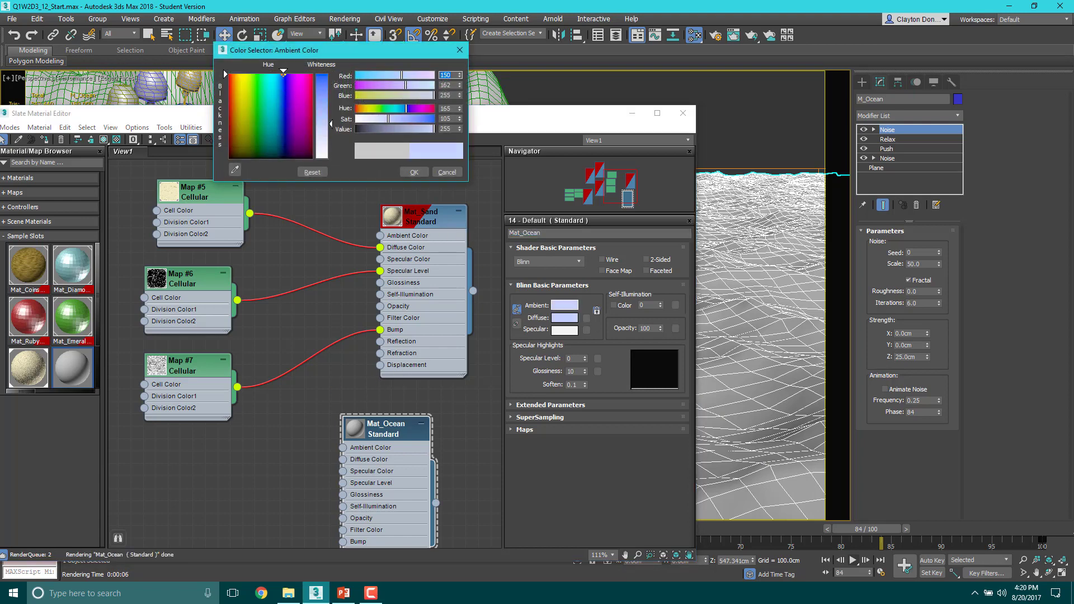
{"action": "left_click_drag", "start_coordinate": [314, 89], "coordinate": [379, 85]}
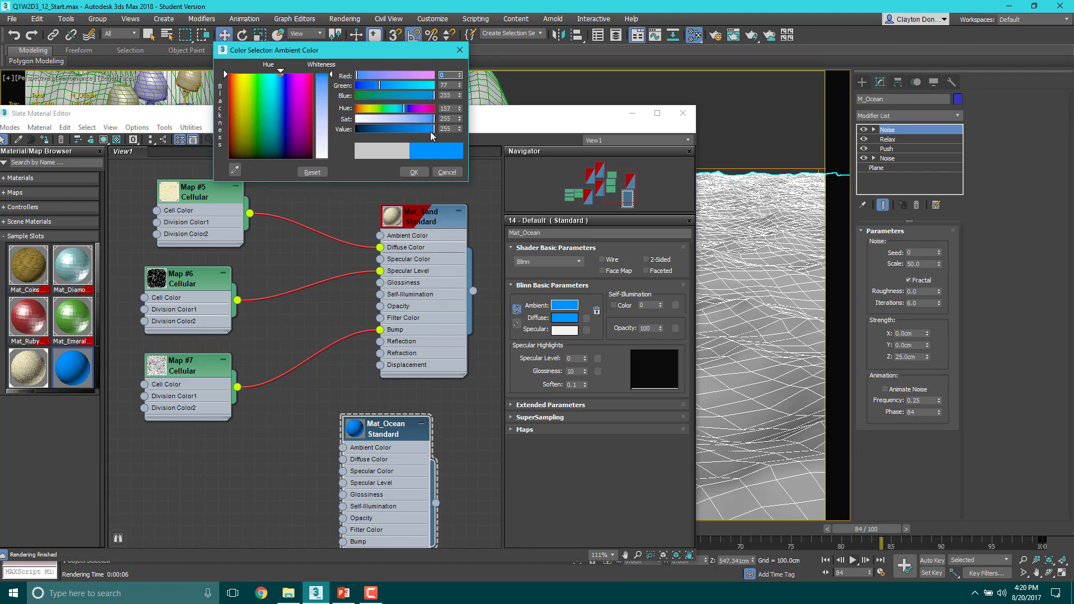
{"action": "left_click", "coordinate": [416, 173]}
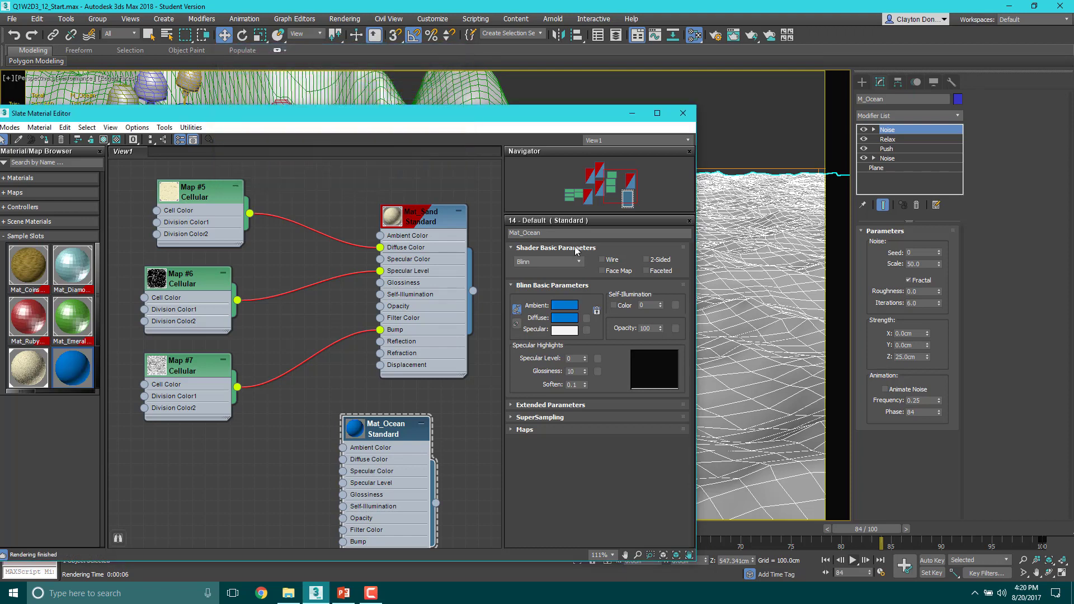
Give Mat_Ocean a specular level of 100, glossiness of 80 and opacity of 98.
{"action": "double_click", "coordinate": [571, 361]}
{"action": "type", "text": "100"}
{"action": "key", "text": "Return"}
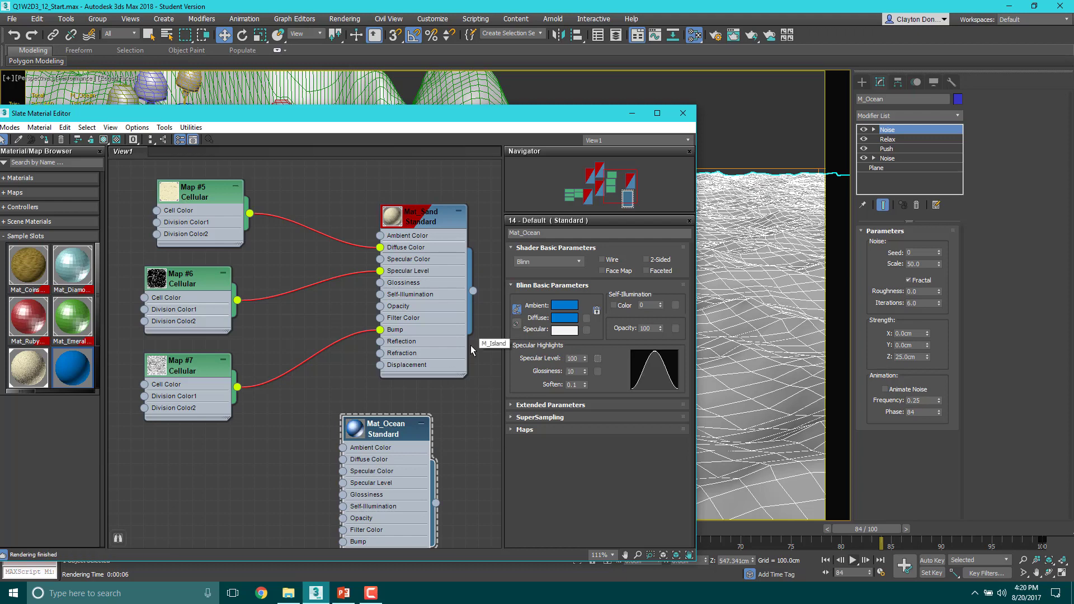
{"action": "left_click_drag", "start_coordinate": [578, 371], "coordinate": [562, 371]}
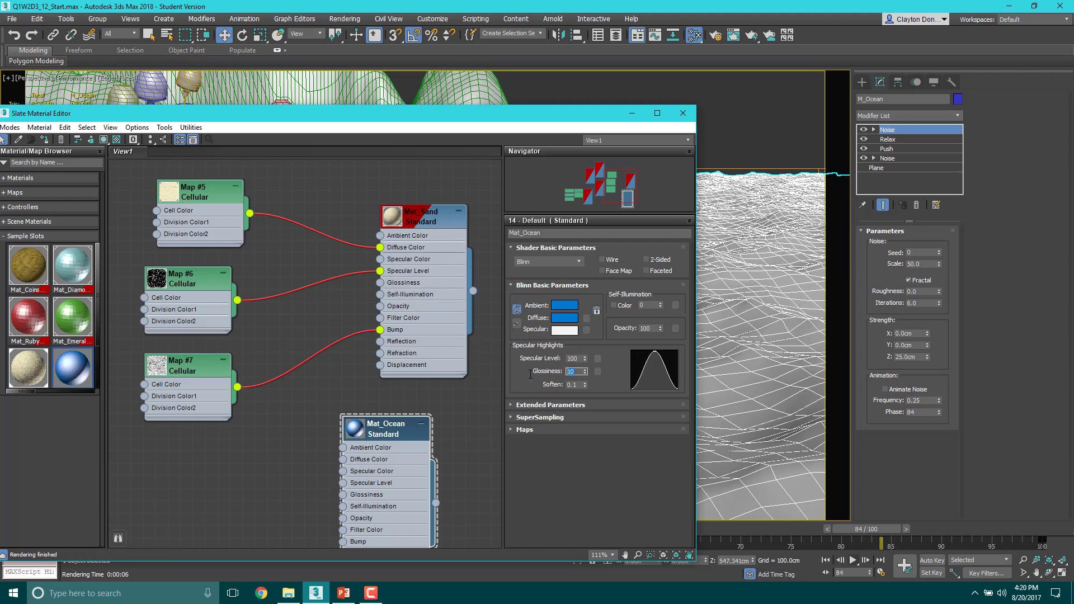
{"action": "type", "text": "80"}
{"action": "key", "text": "Return"}
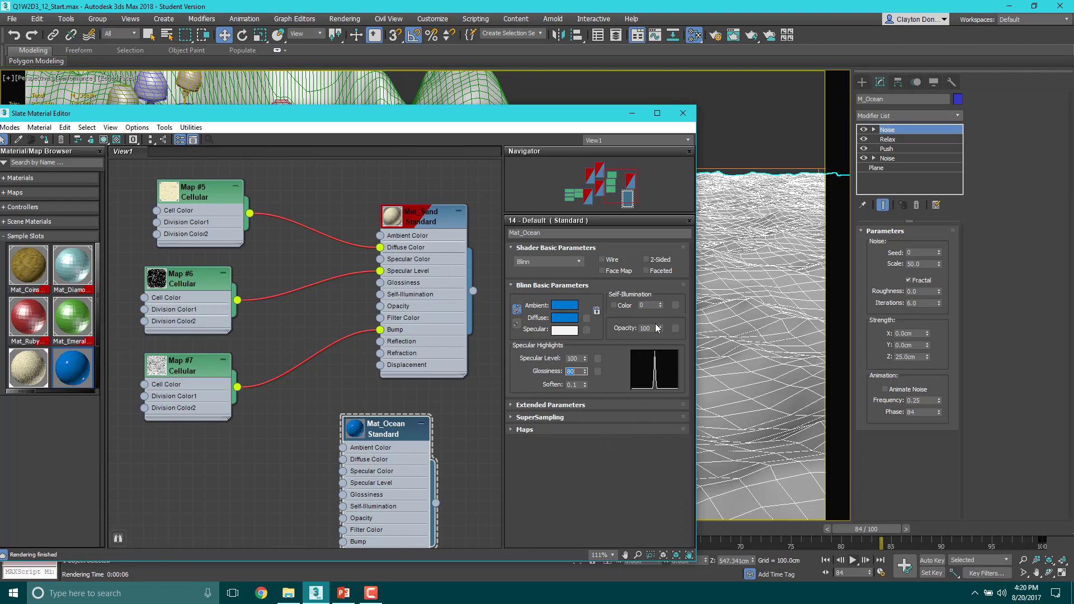
{"action": "left_click_drag", "start_coordinate": [654, 330], "coordinate": [589, 330]}
{"action": "type", "text": "98"}
{"action": "key", "text": "Return"}
Assign Mat_Ocean to M_Ocean, show it shaded in the viewport, and test-render the perspective view.
{"action": "left_click_drag", "start_coordinate": [428, 119], "coordinate": [499, 121]}
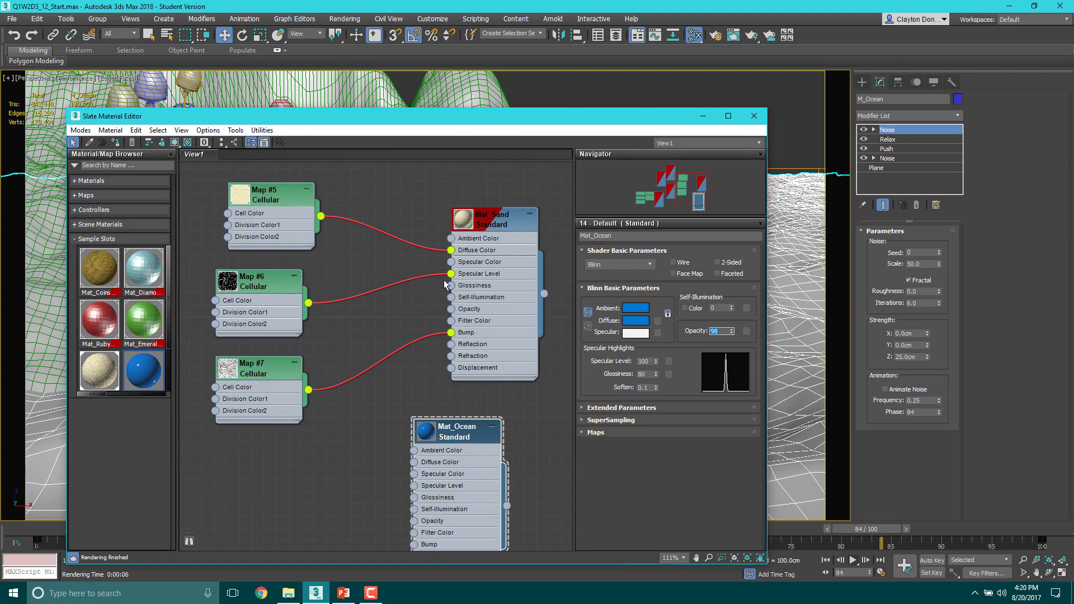
{"action": "left_click", "coordinate": [175, 142]}
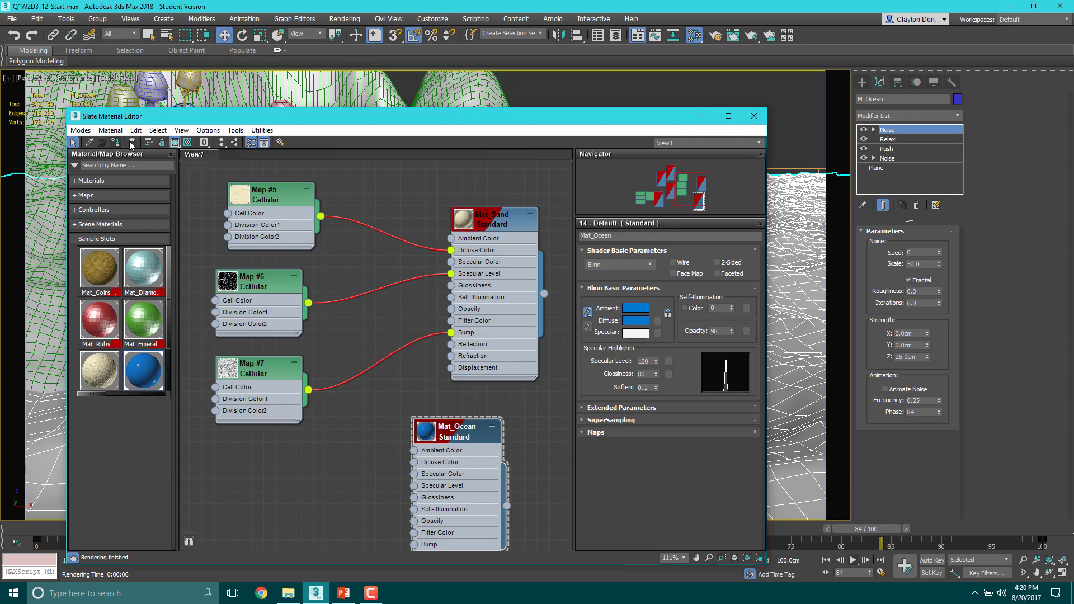
{"action": "left_click", "coordinate": [754, 117]}
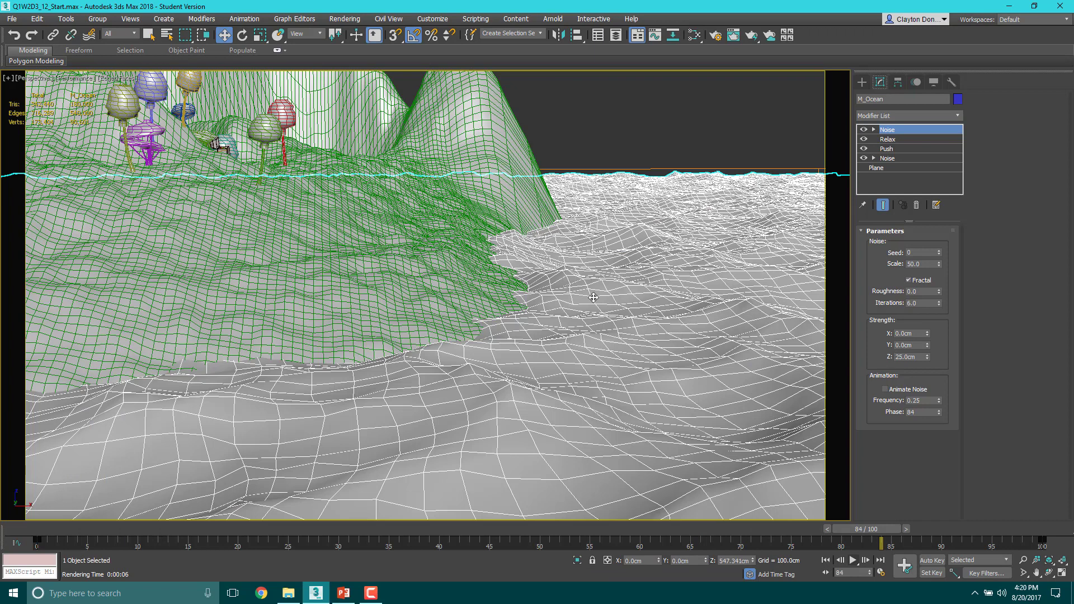
{"action": "key", "text": "shift+q"}
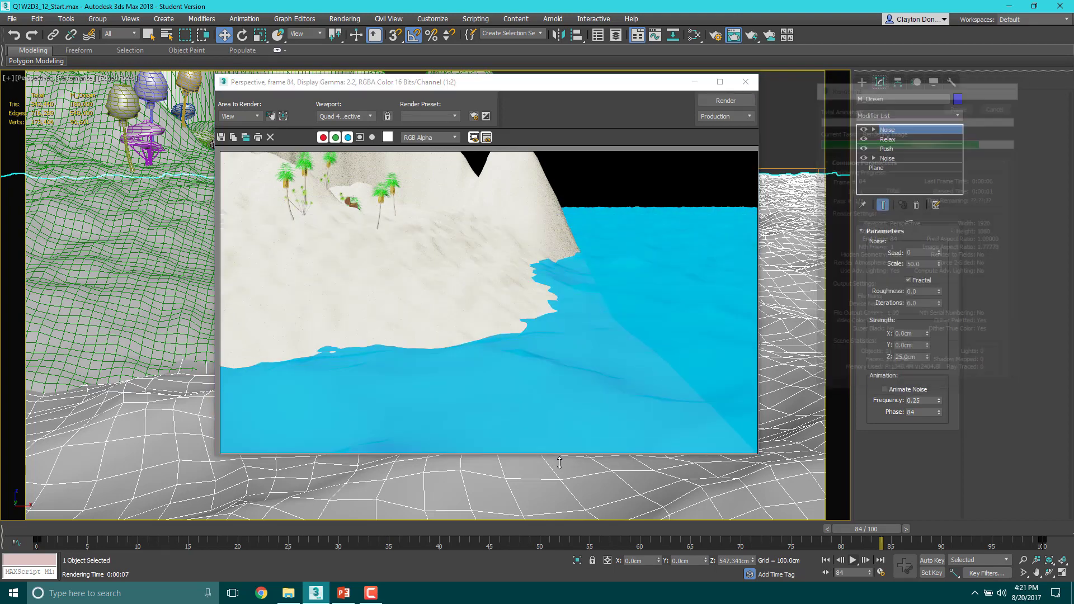
{"action": "left_click", "coordinate": [746, 82]}
Switch the perspective viewport to Standard quality and turn off Edged Faces.
{"action": "middle_click_drag", "start_coordinate": [542, 207], "coordinate": [552, 222], "text": "alt"}
{"action": "left_click", "coordinate": [118, 78]}
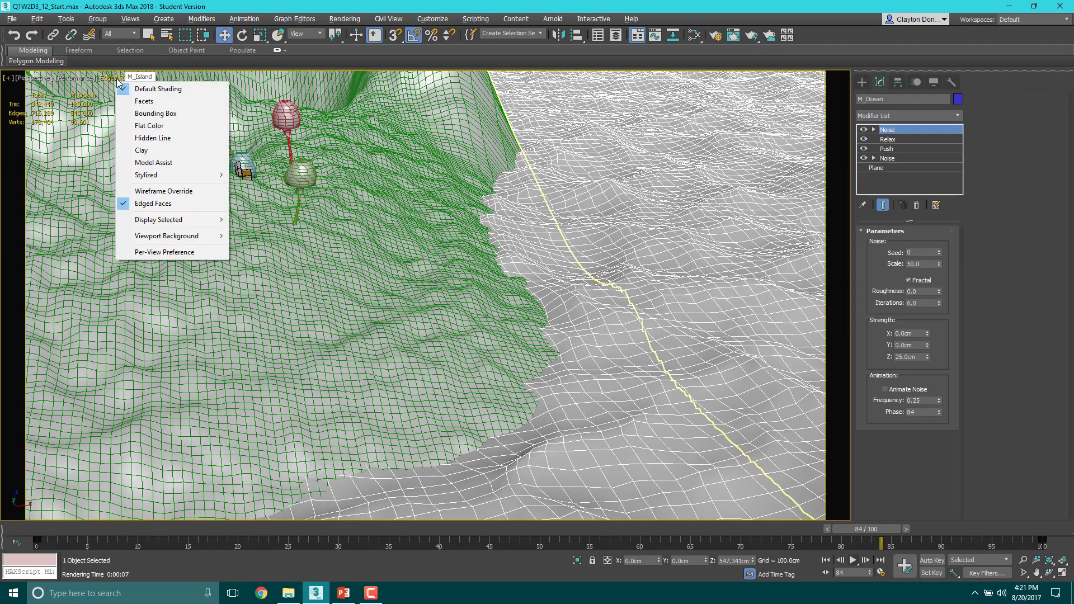
{"action": "left_click", "coordinate": [81, 79]}
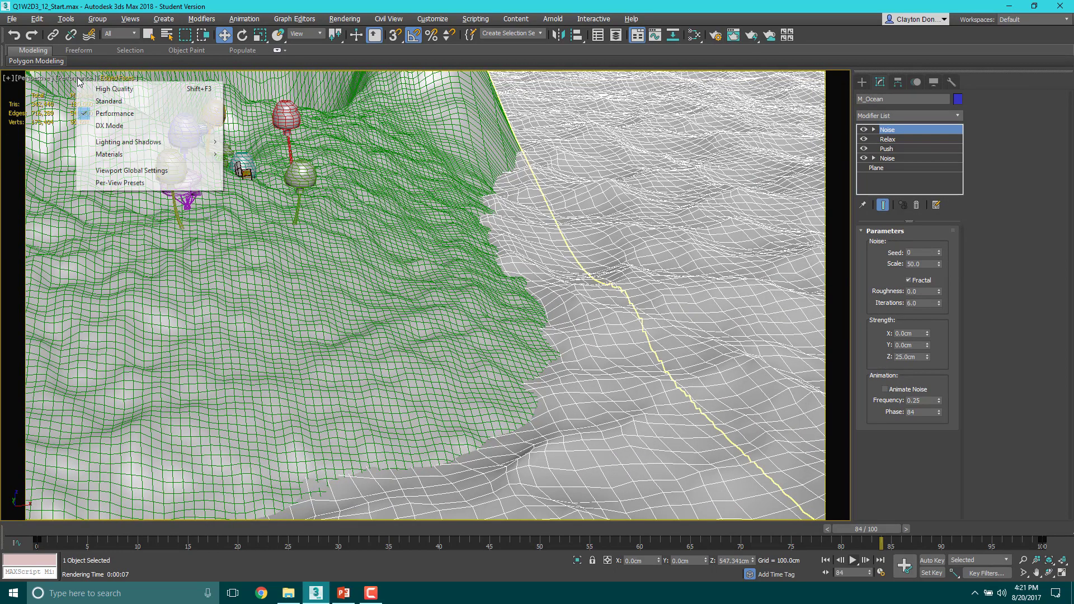
{"action": "left_click", "coordinate": [95, 102]}
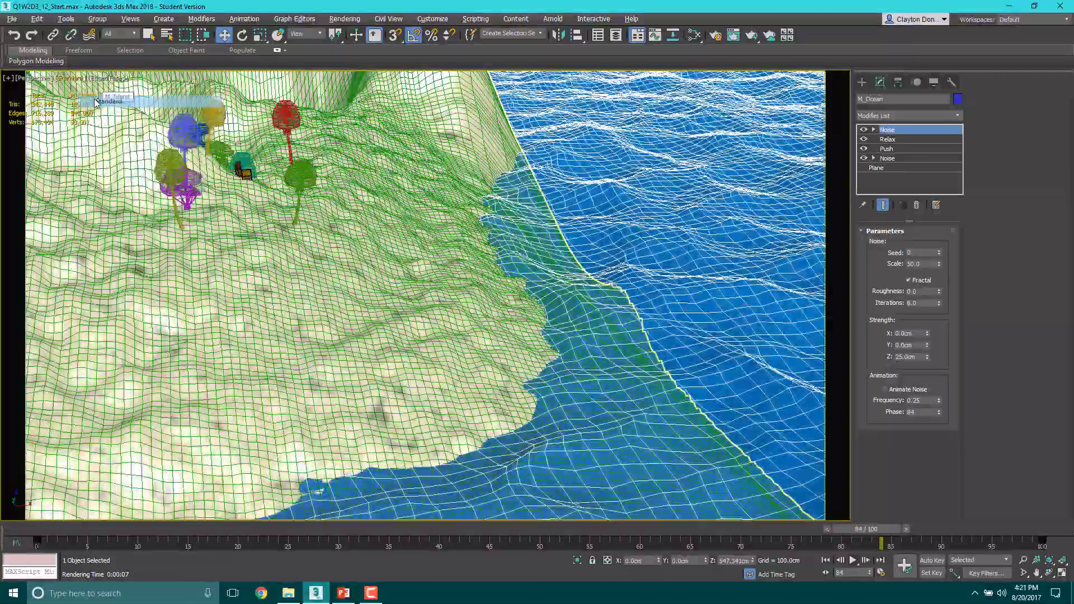
{"action": "mouse_move", "coordinate": [559, 186]}
{"action": "middle_mouse_down", "text": "alt"}
{"action": "mouse_move", "coordinate": [512, 182]}
{"action": "mouse_move", "coordinate": [530, 246]}
{"action": "mouse_move", "coordinate": [392, 242]}
{"action": "mouse_move", "coordinate": [467, 237]}
{"action": "mouse_move", "coordinate": [491, 248]}
{"action": "middle_mouse_up", "text": "alt"}
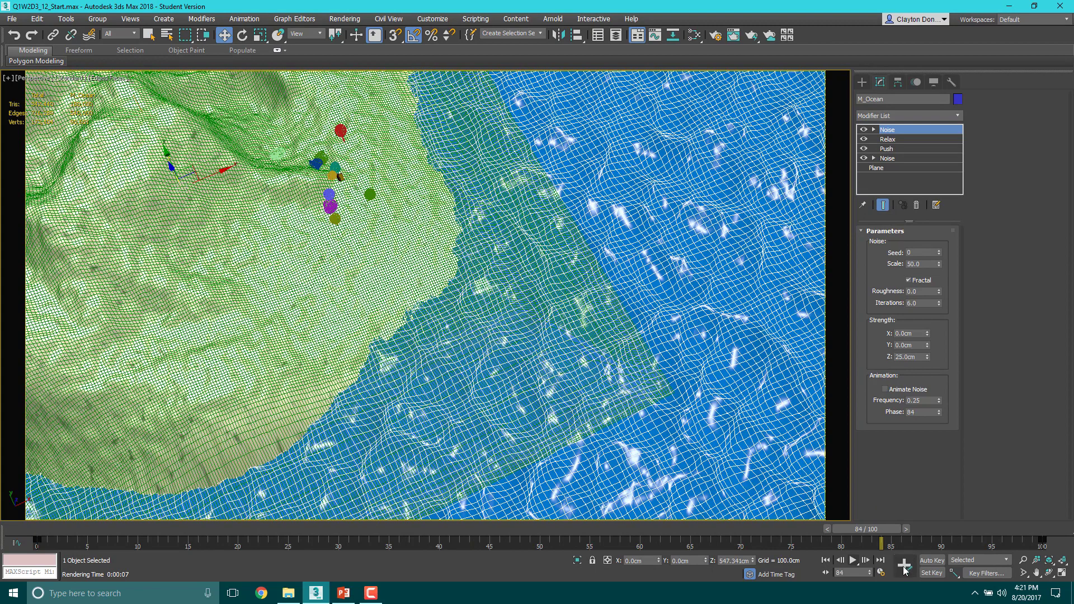
{"action": "key", "text": "F4"}
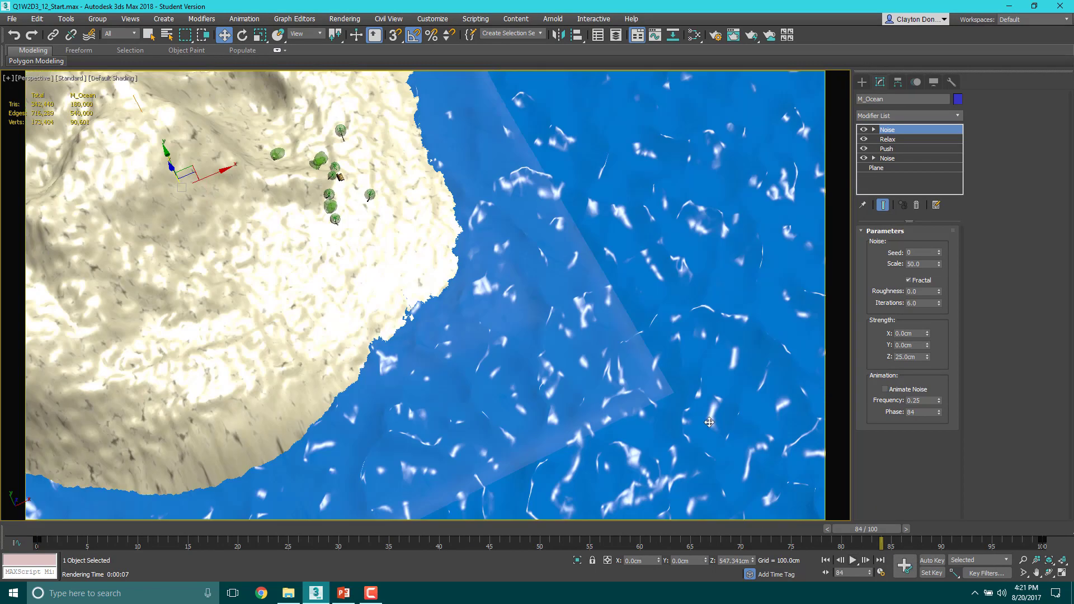
Render the island and ocean from a high angle to check the water highlights.
{"action": "middle_click_drag", "start_coordinate": [567, 381], "coordinate": [576, 319], "text": "alt"}
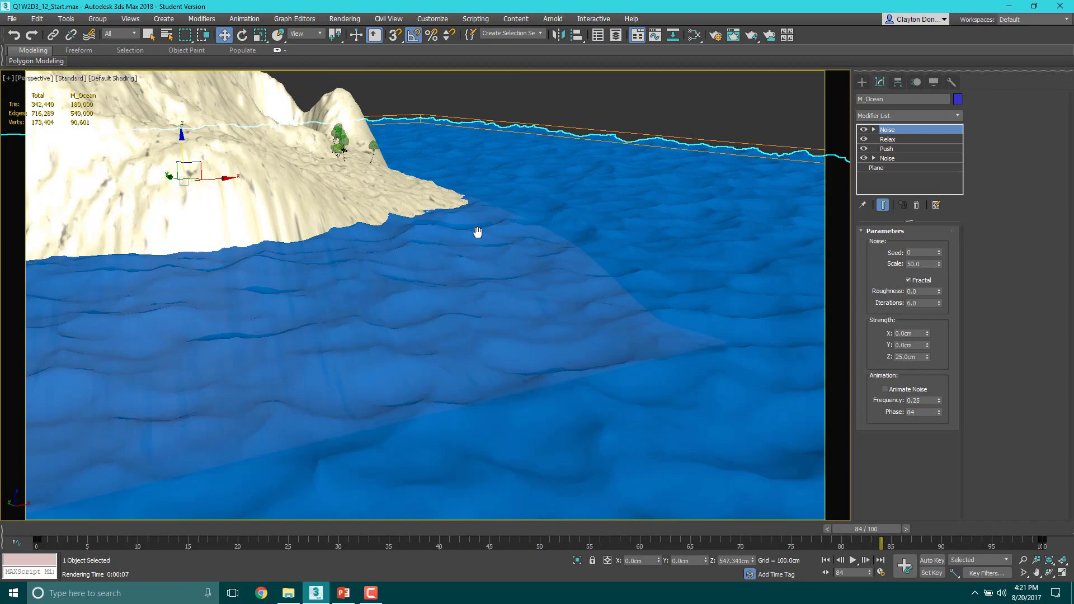
{"action": "middle_click_drag", "start_coordinate": [478, 232], "coordinate": [793, 319], "text": "alt"}
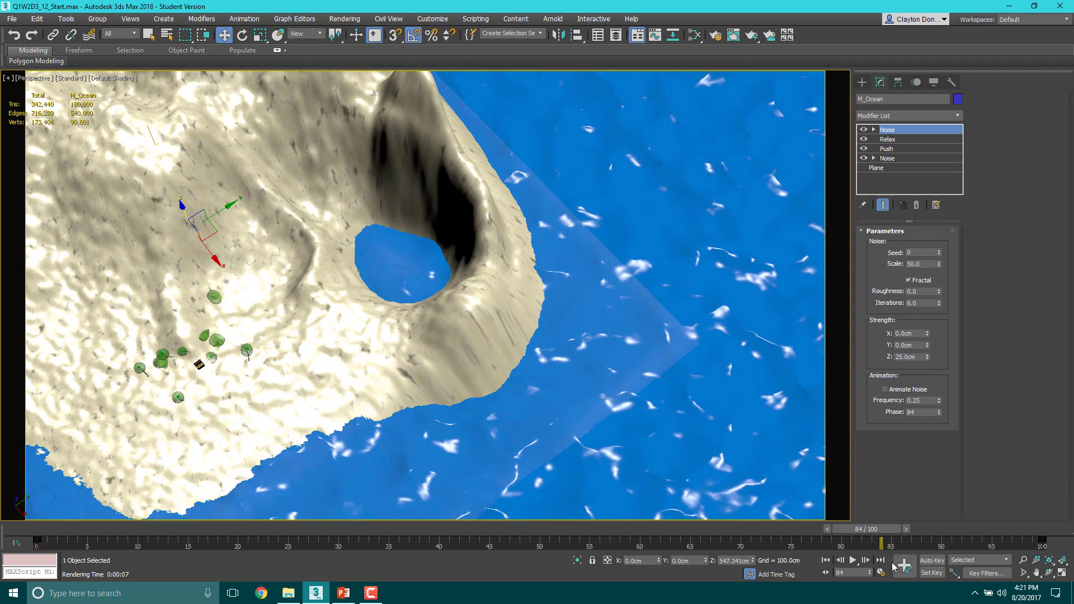
{"action": "key", "text": "shift+q"}
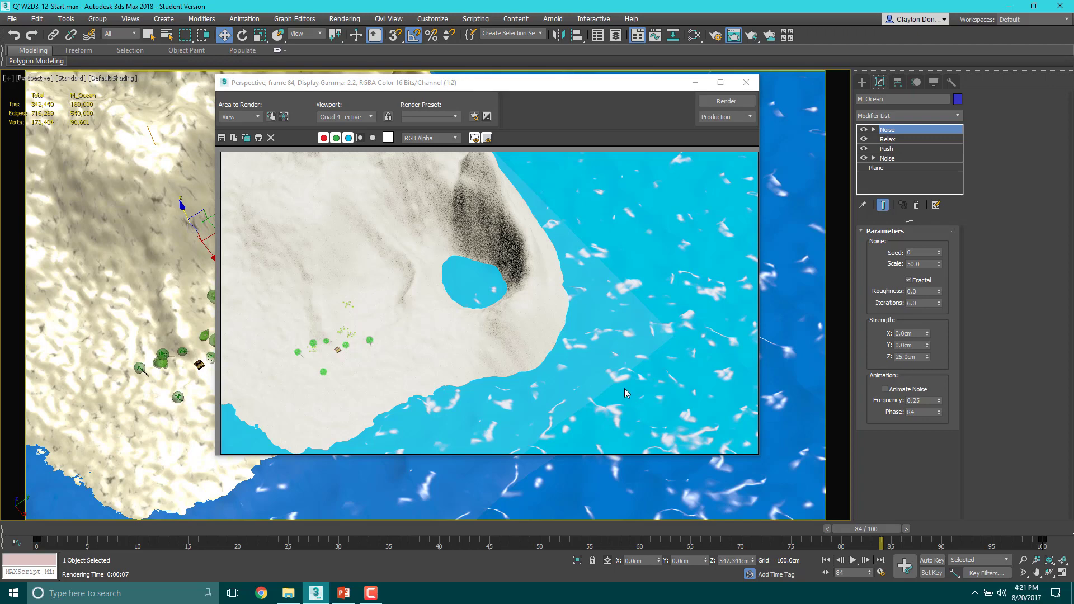
Raise the glossiness of Mat_Ocean to 100 and re-render the high-angle view.
{"action": "key", "text": "m"}
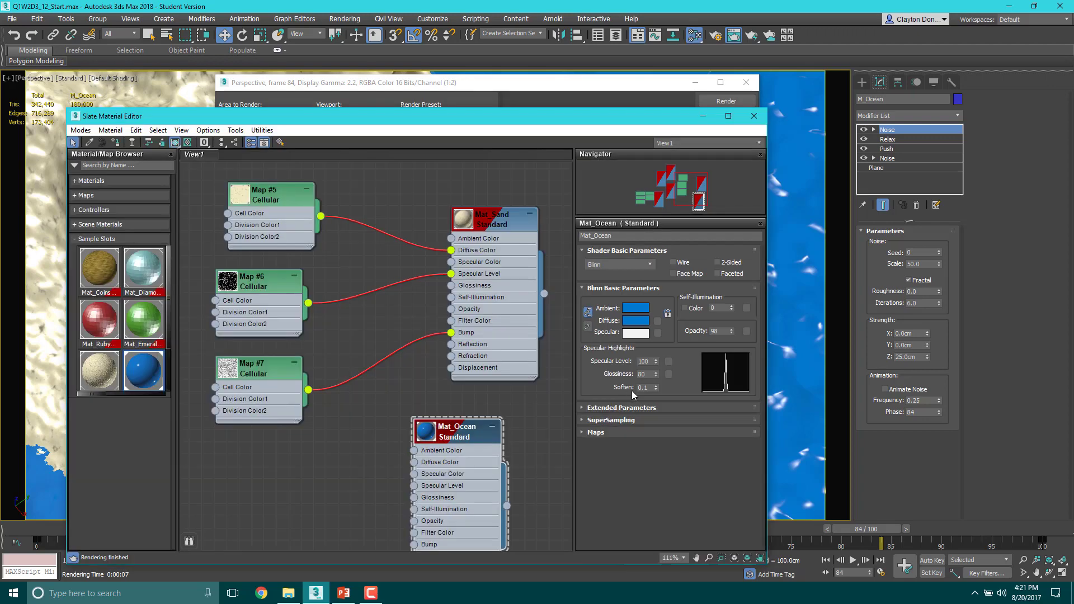
{"action": "left_click", "coordinate": [646, 375]}
{"action": "type", "text": "100"}
{"action": "key", "text": "Return"}
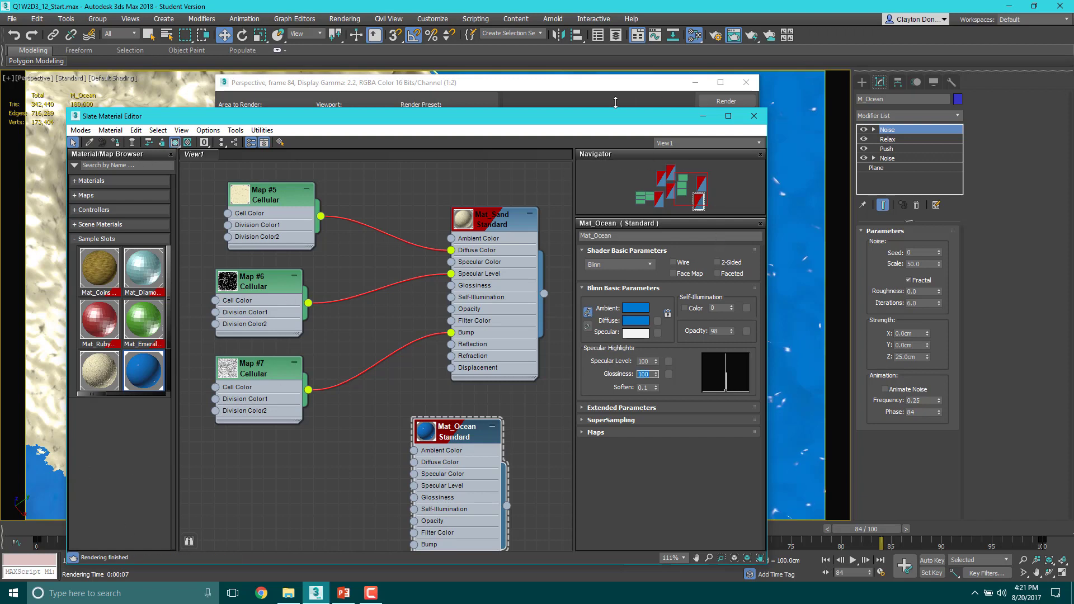
{"action": "left_click", "coordinate": [758, 116]}
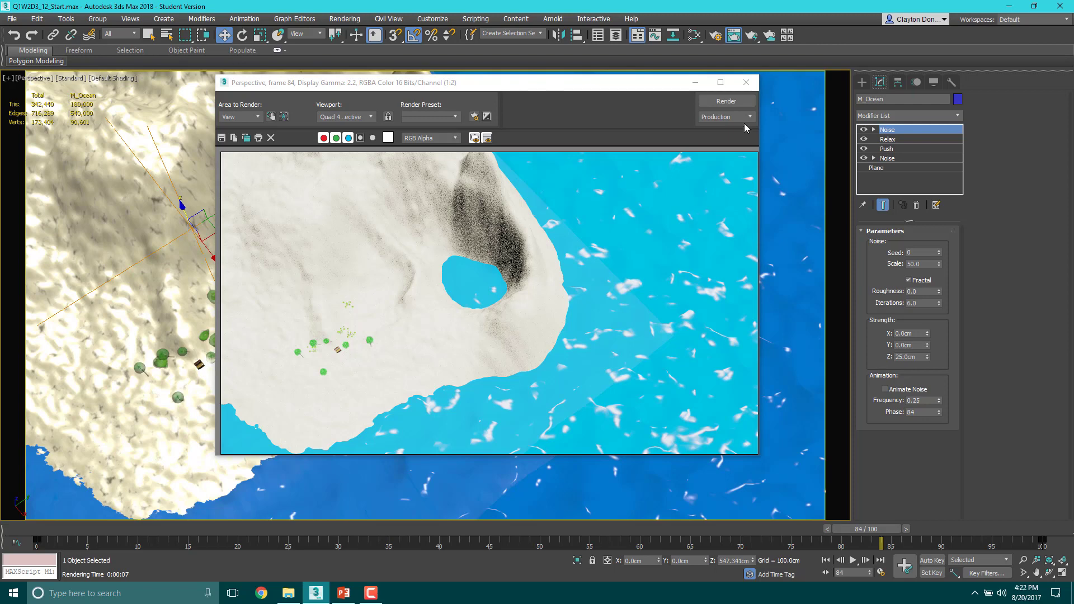
{"action": "left_click", "coordinate": [724, 101]}
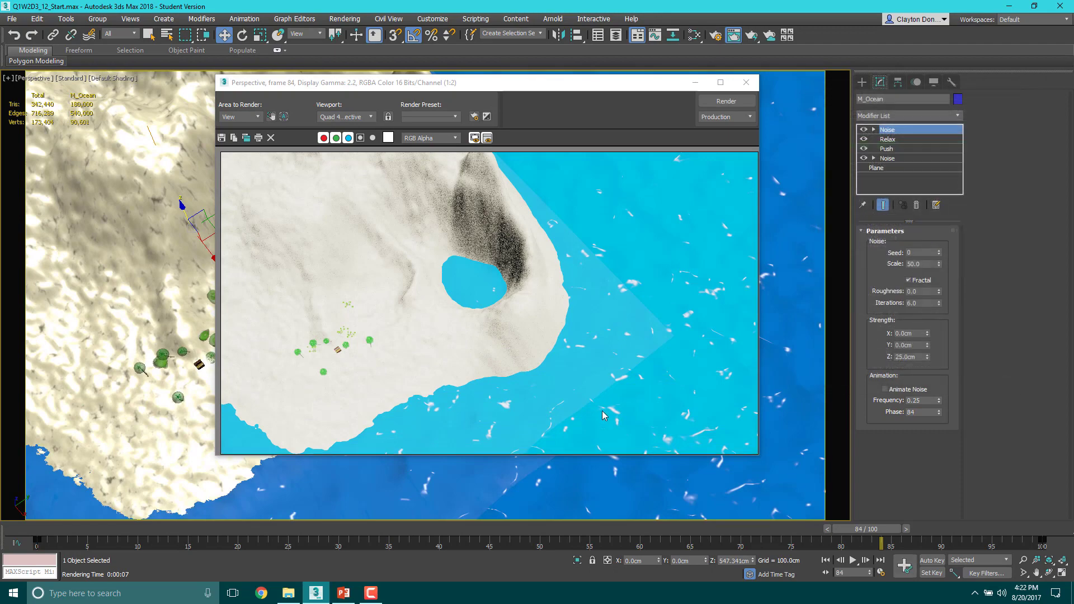
{"action": "left_click", "coordinate": [745, 83]}
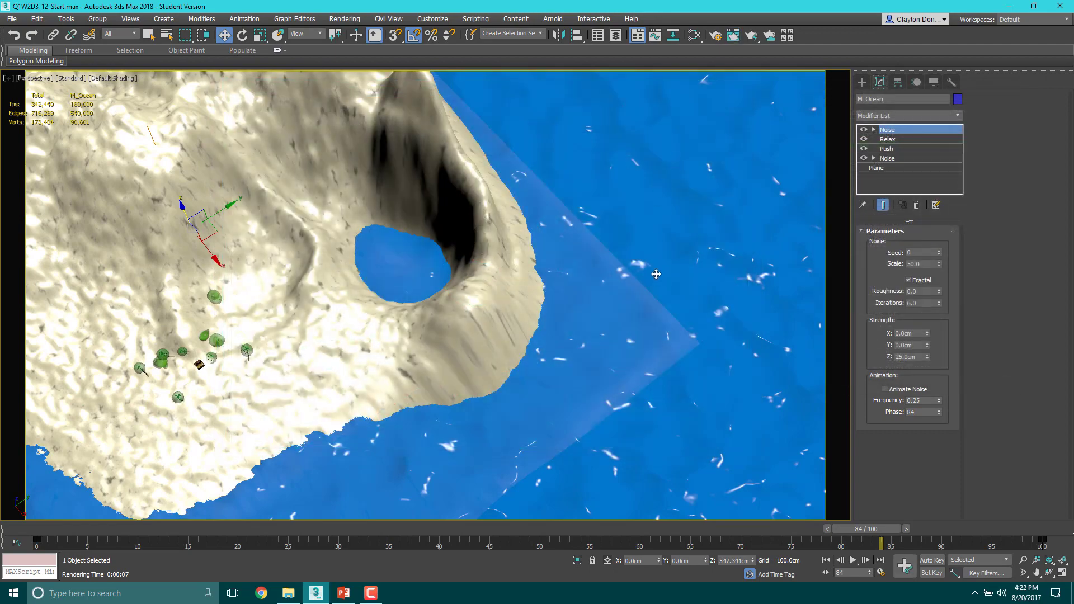
Render the island's shoreline from a low angle near the water surface.
{"action": "middle_click_drag", "start_coordinate": [463, 287], "coordinate": [477, 232], "text": "alt"}
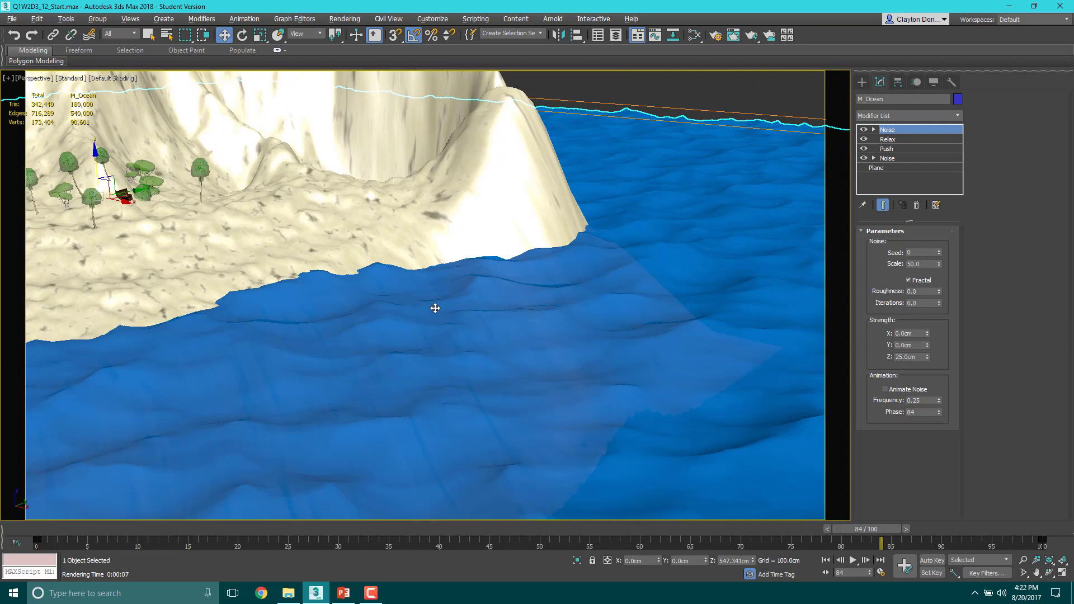
{"action": "middle_click_drag", "start_coordinate": [298, 274], "coordinate": [408, 331], "text": "alt"}
{"action": "middle_click_drag", "start_coordinate": [408, 331], "coordinate": [409, 354]}
{"action": "scroll", "coordinate": [391, 311], "scroll_direction": "down", "scroll_amount": 2}
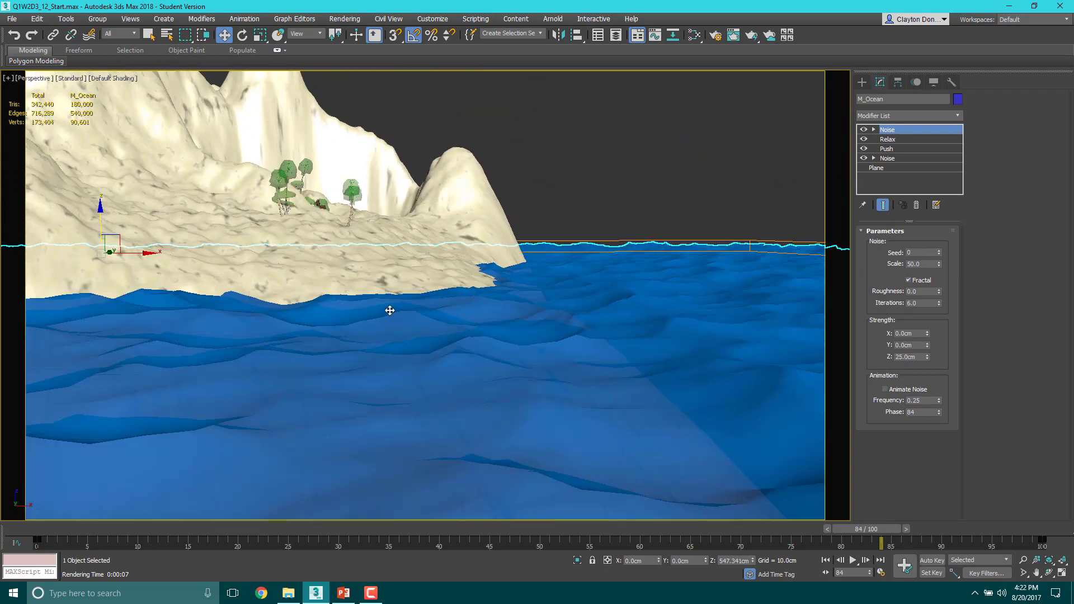
{"action": "key", "text": "shift+q"}
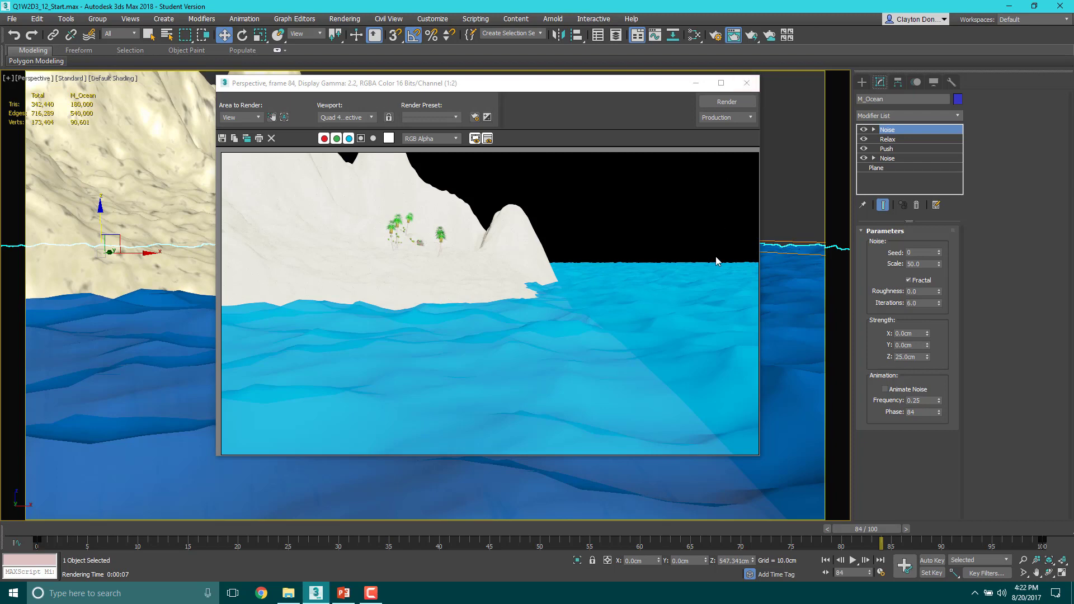
{"action": "left_click", "coordinate": [746, 83]}
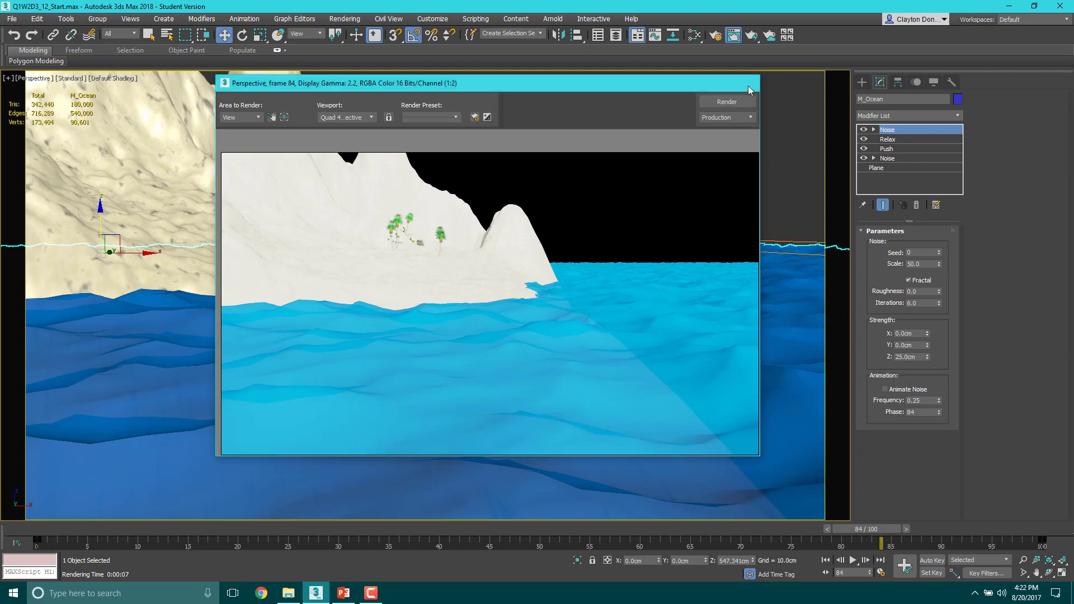
Review the parameters of M_Ocean's base Plane and its lower Noise, Push and Relax modifiers.
{"action": "left_click", "coordinate": [893, 169]}
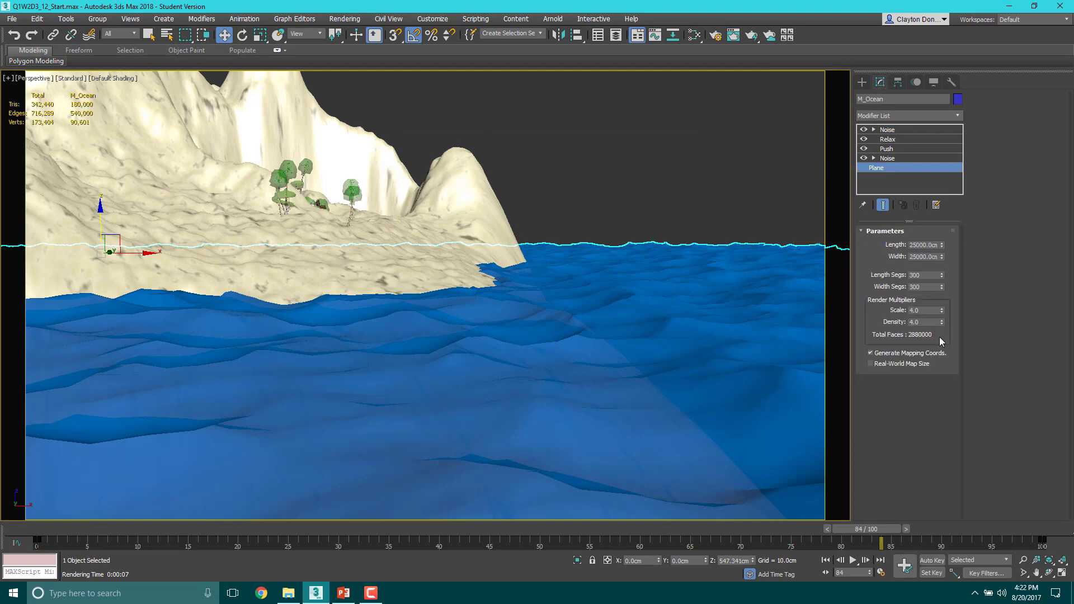
{"action": "left_click", "coordinate": [900, 159]}
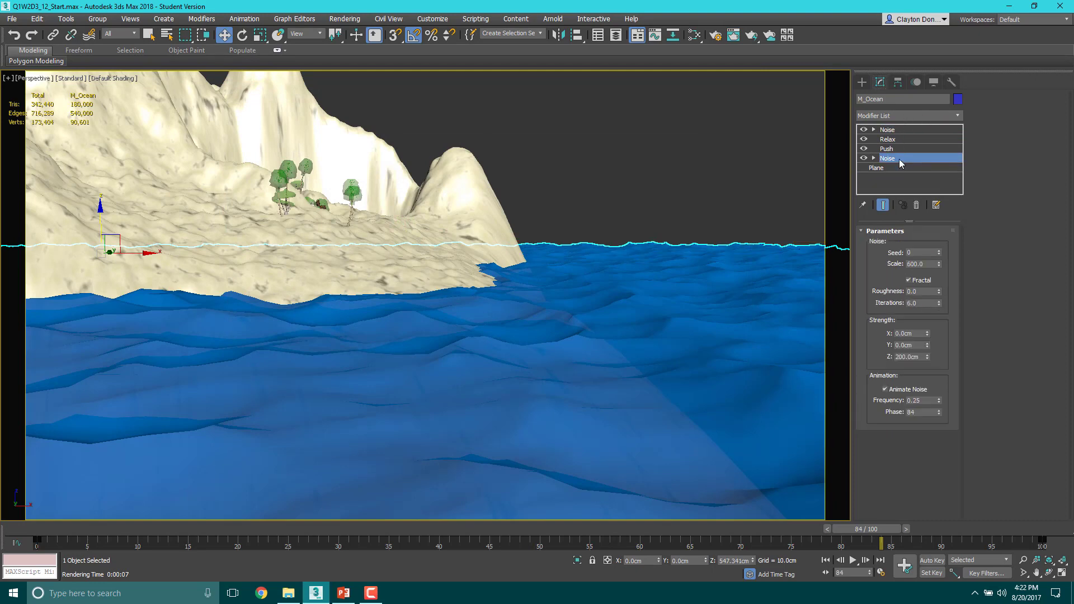
{"action": "left_click", "coordinate": [903, 148]}
{"action": "left_click", "coordinate": [904, 140]}
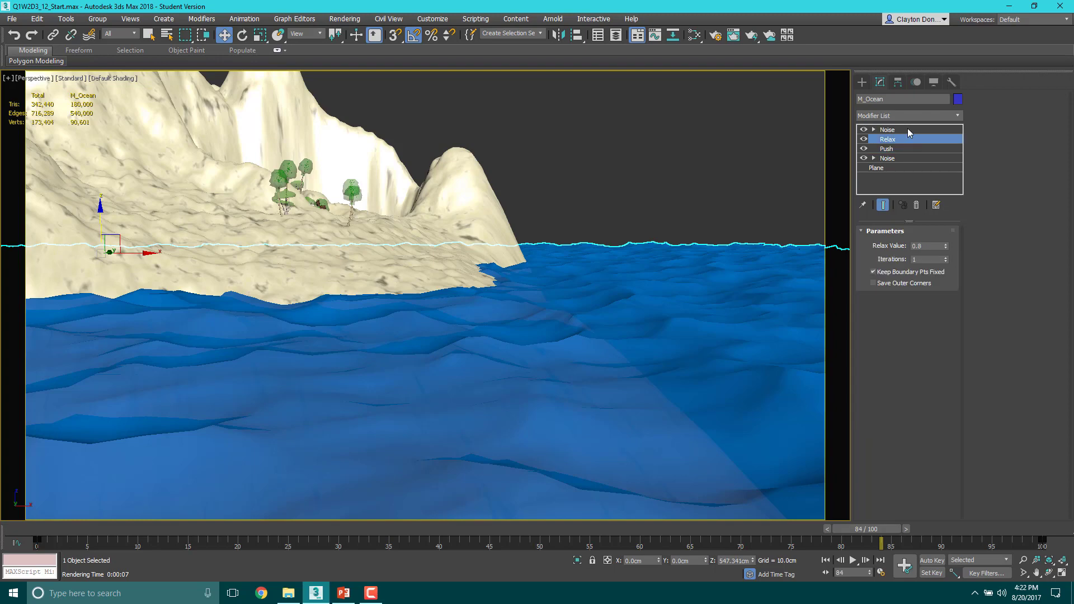
Set the render multipliers Scale and Density of M_Ocean's base Plane to 2.0 and re-render the low-angle shoreline view.
{"action": "left_click", "coordinate": [894, 129]}
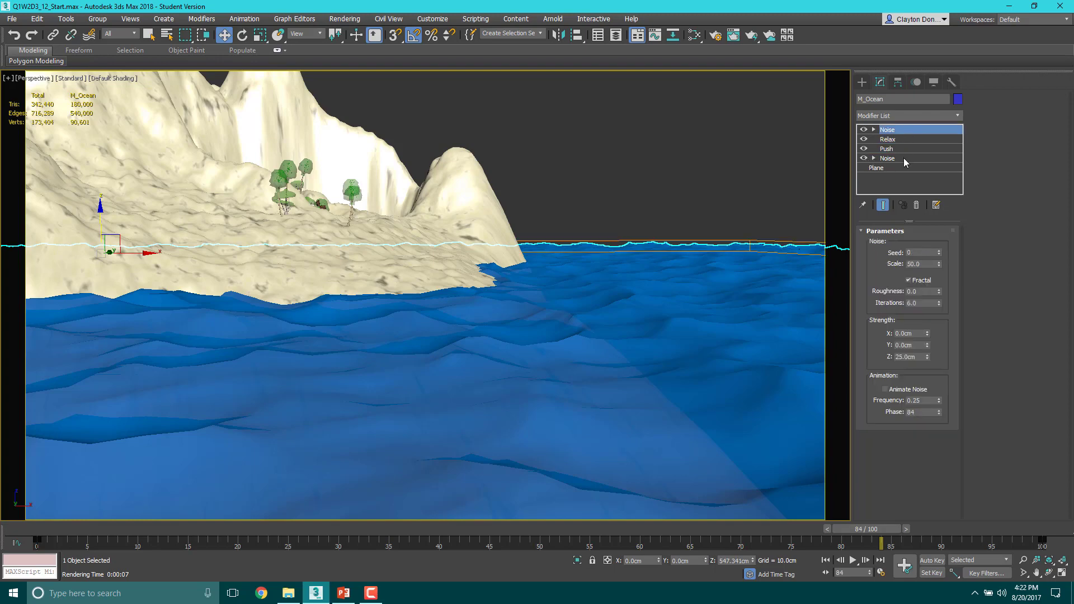
{"action": "left_click", "coordinate": [899, 166]}
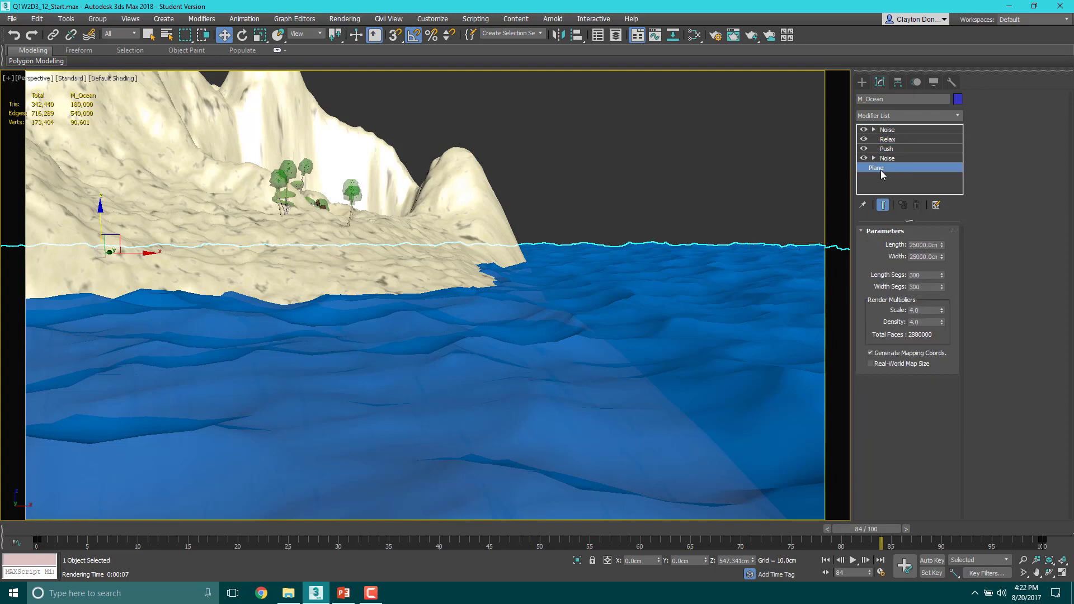
{"action": "double_click", "coordinate": [921, 309]}
{"action": "key", "text": "Tab"}
{"action": "type", "text": "2"}
{"action": "key", "text": "shift+q"}
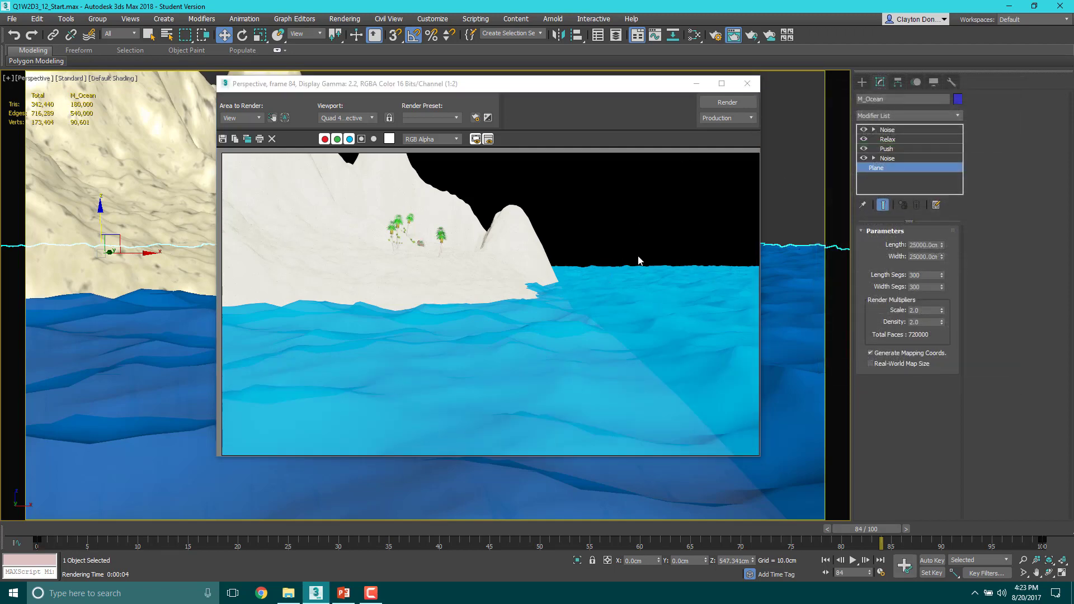
{"action": "left_click", "coordinate": [750, 88]}
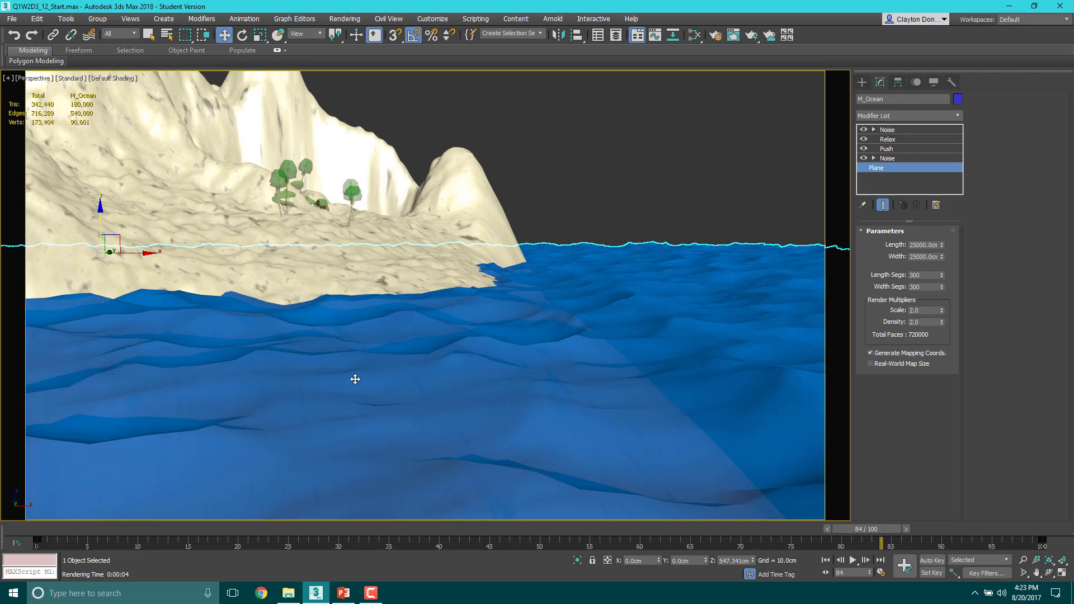
{"action": "middle_click_drag", "start_coordinate": [274, 295], "coordinate": [496, 337]}
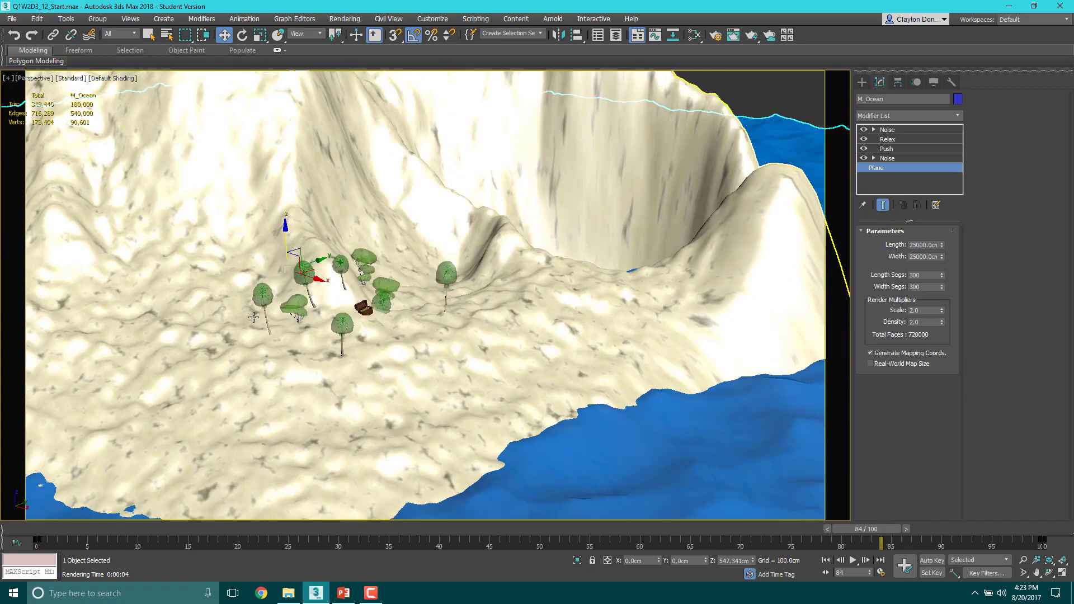
{"action": "scroll", "coordinate": [373, 299], "scroll_direction": "up", "scroll_amount": 5}
{"action": "scroll", "coordinate": [375, 337], "scroll_direction": "down", "scroll_amount": 3}
{"action": "middle_click_drag", "start_coordinate": [368, 339], "coordinate": [513, 357], "text": "alt"}
{"action": "middle_click_drag", "start_coordinate": [514, 306], "coordinate": [329, 259]}
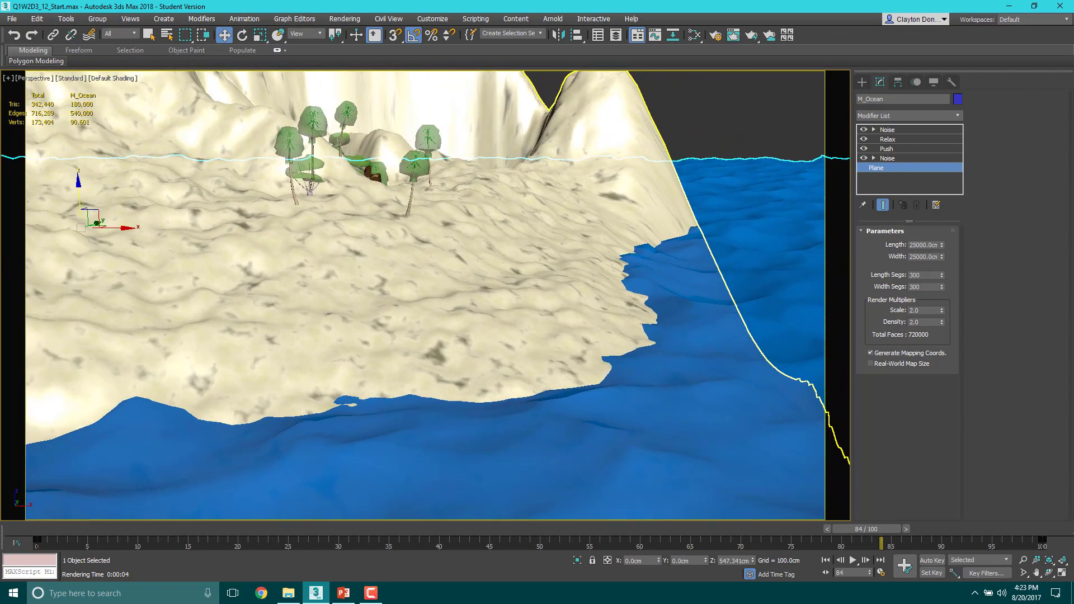